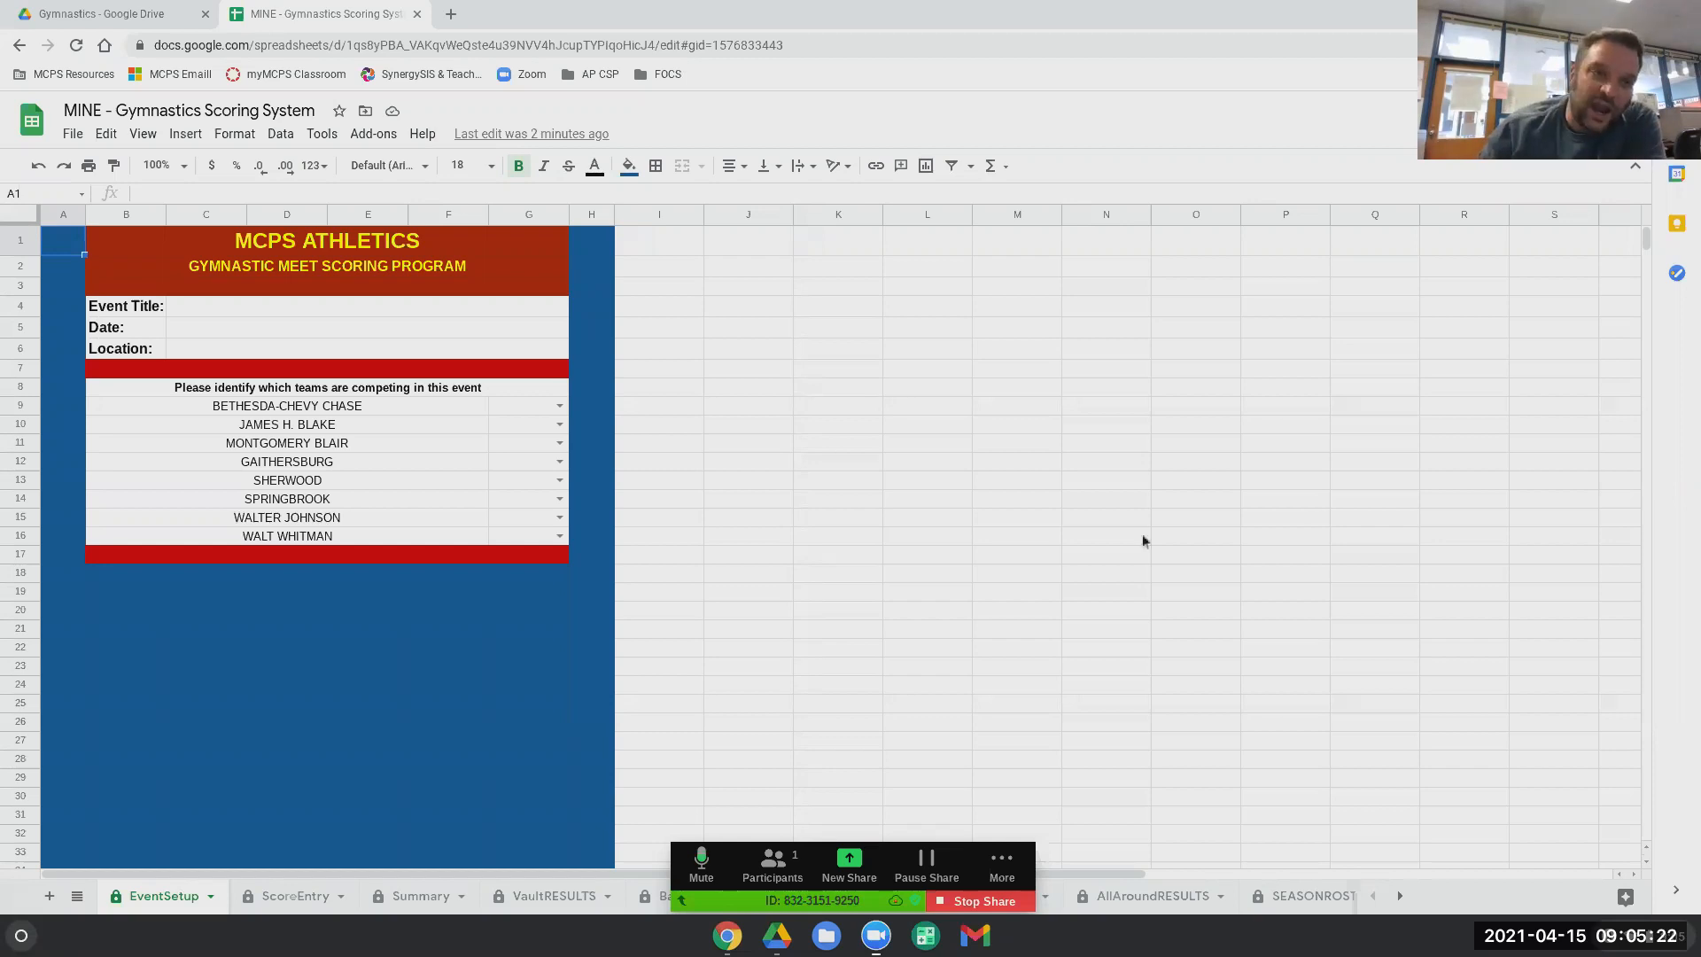
Step: Look through all the team rosters on the SEASONROSTERS sheet
{"action": "left_click", "coordinate": [74, 135]}
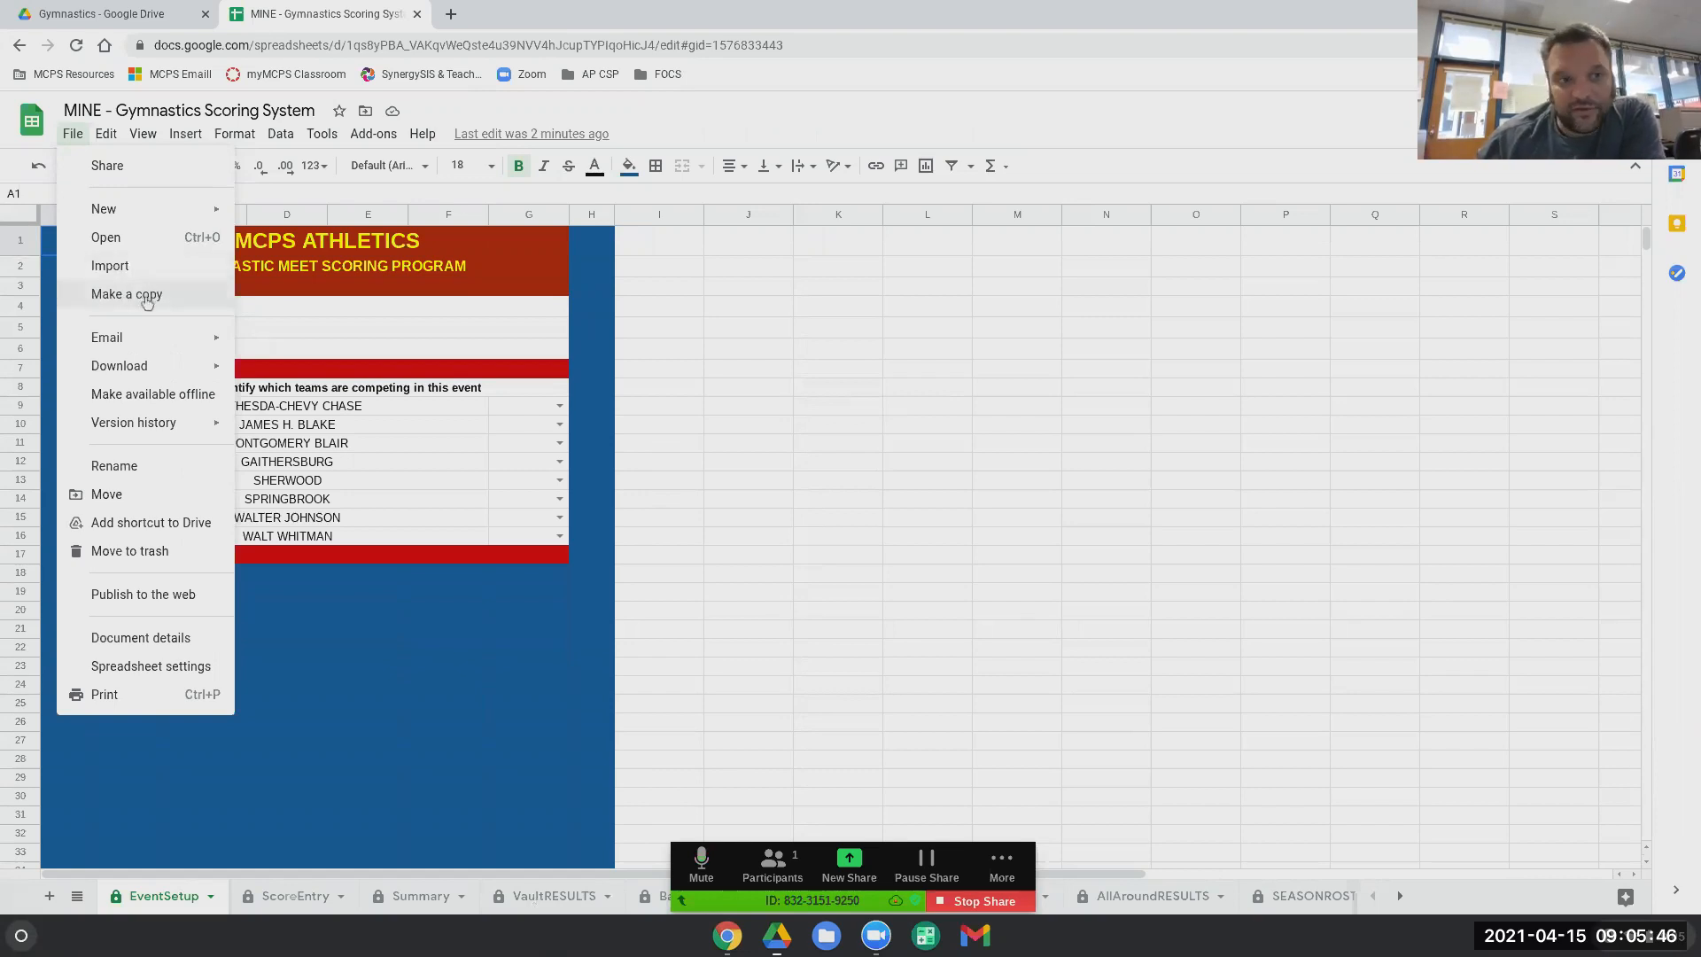
{"action": "left_click", "coordinate": [1279, 666]}
{"action": "left_click", "coordinate": [1304, 897]}
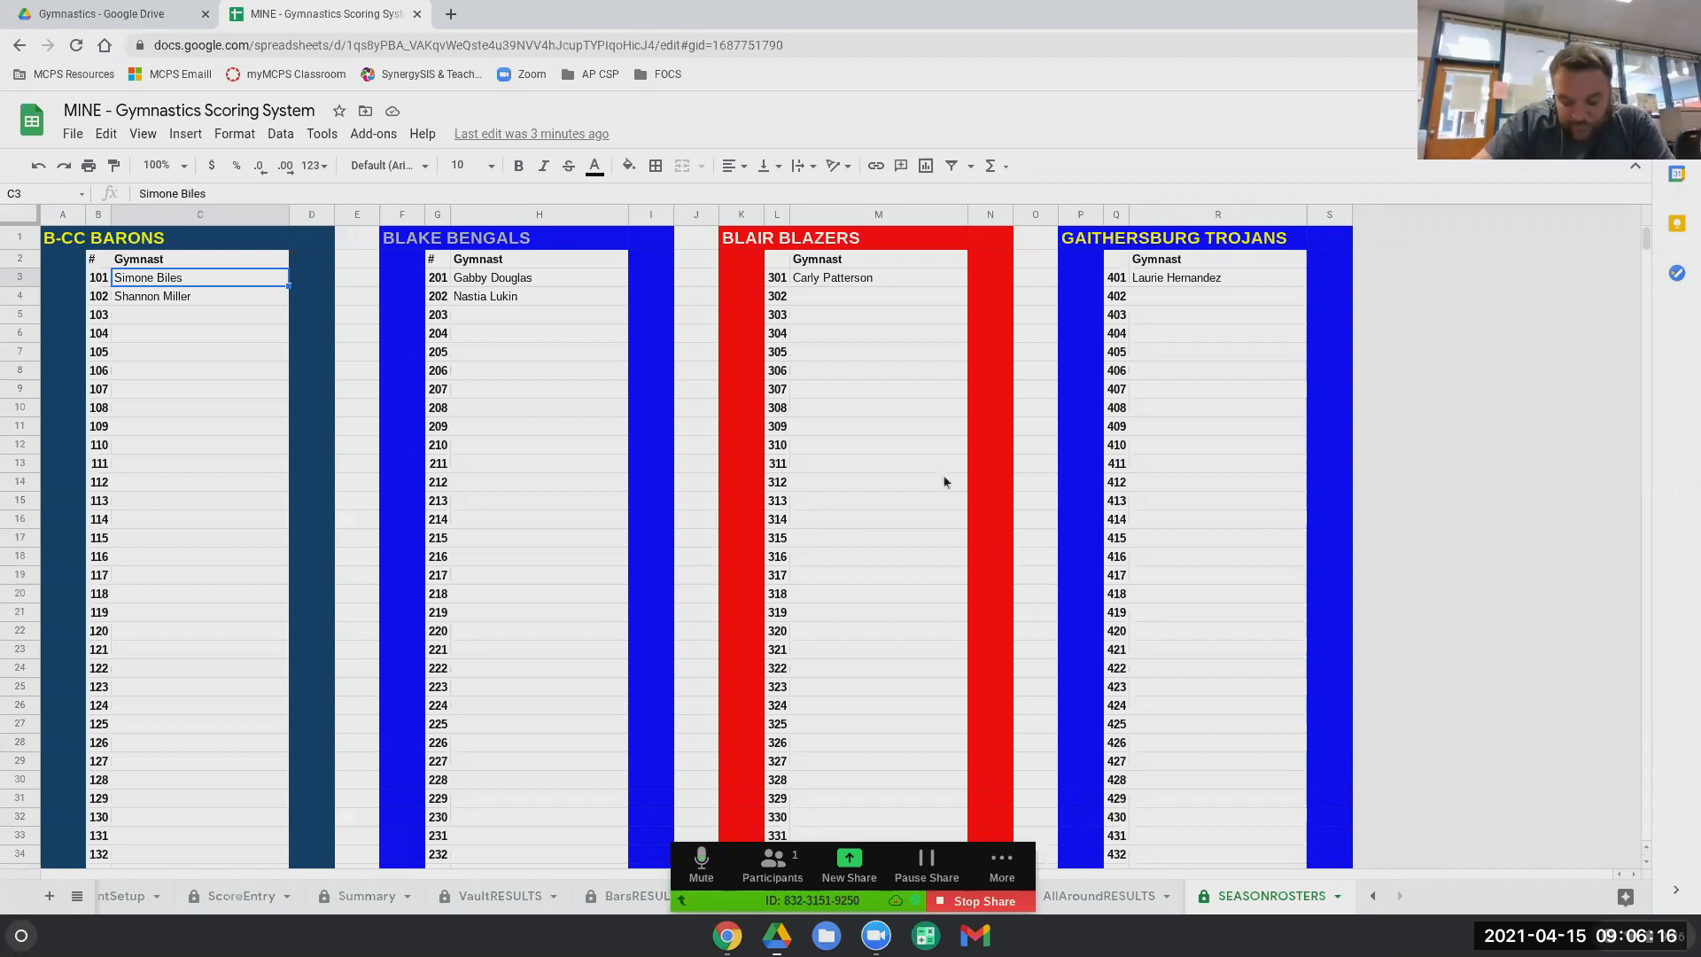
{"action": "scroll", "coordinate": [950, 483], "scroll_direction": "down", "scroll_amount": 3}
{"action": "scroll", "coordinate": [950, 483], "scroll_direction": "down", "scroll_amount": 9}
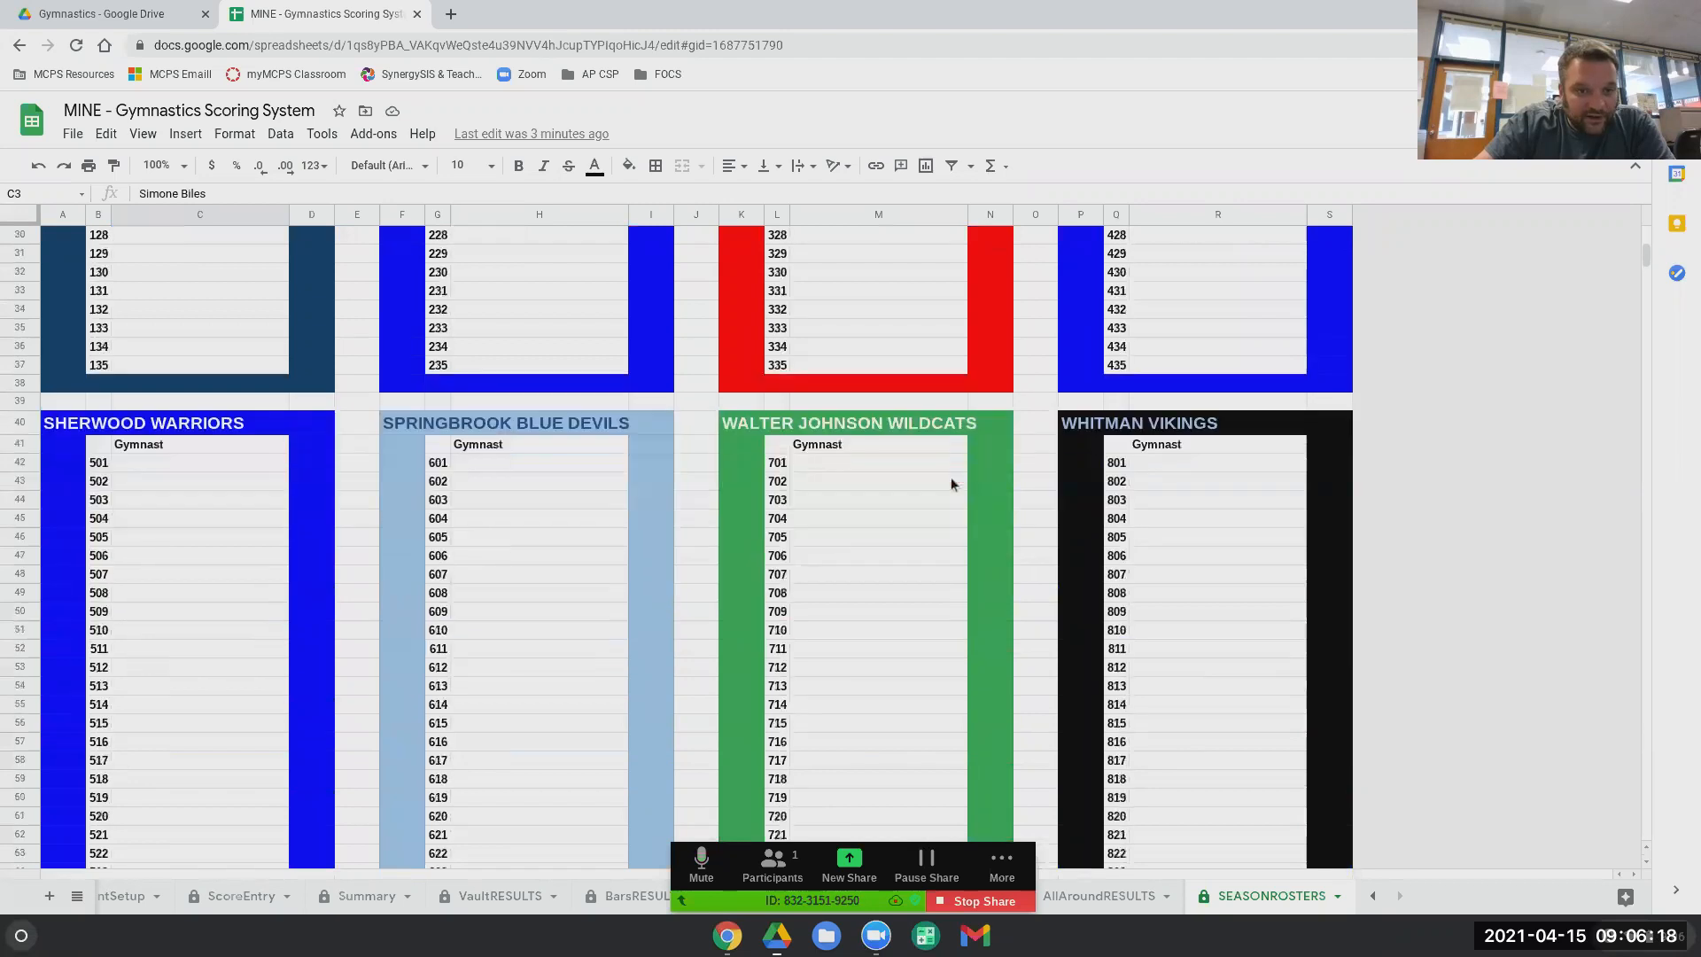
{"action": "scroll", "coordinate": [954, 484], "scroll_direction": "down", "scroll_amount": 4}
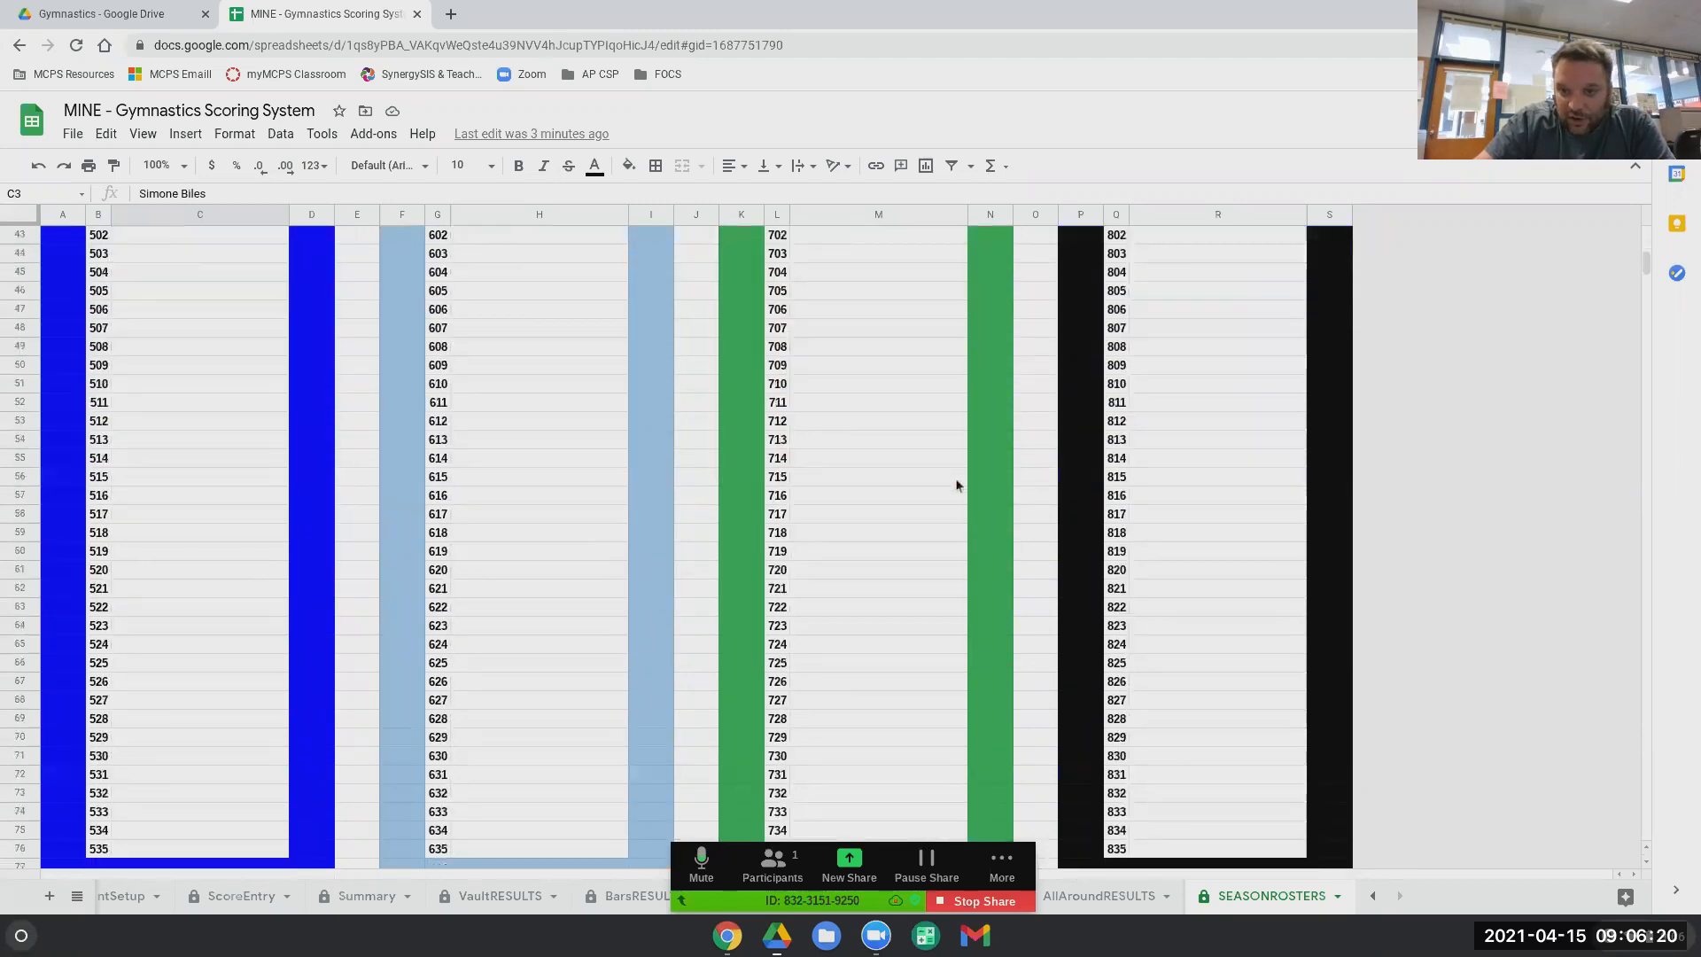
{"action": "scroll", "coordinate": [963, 486], "scroll_direction": "up", "scroll_amount": 15}
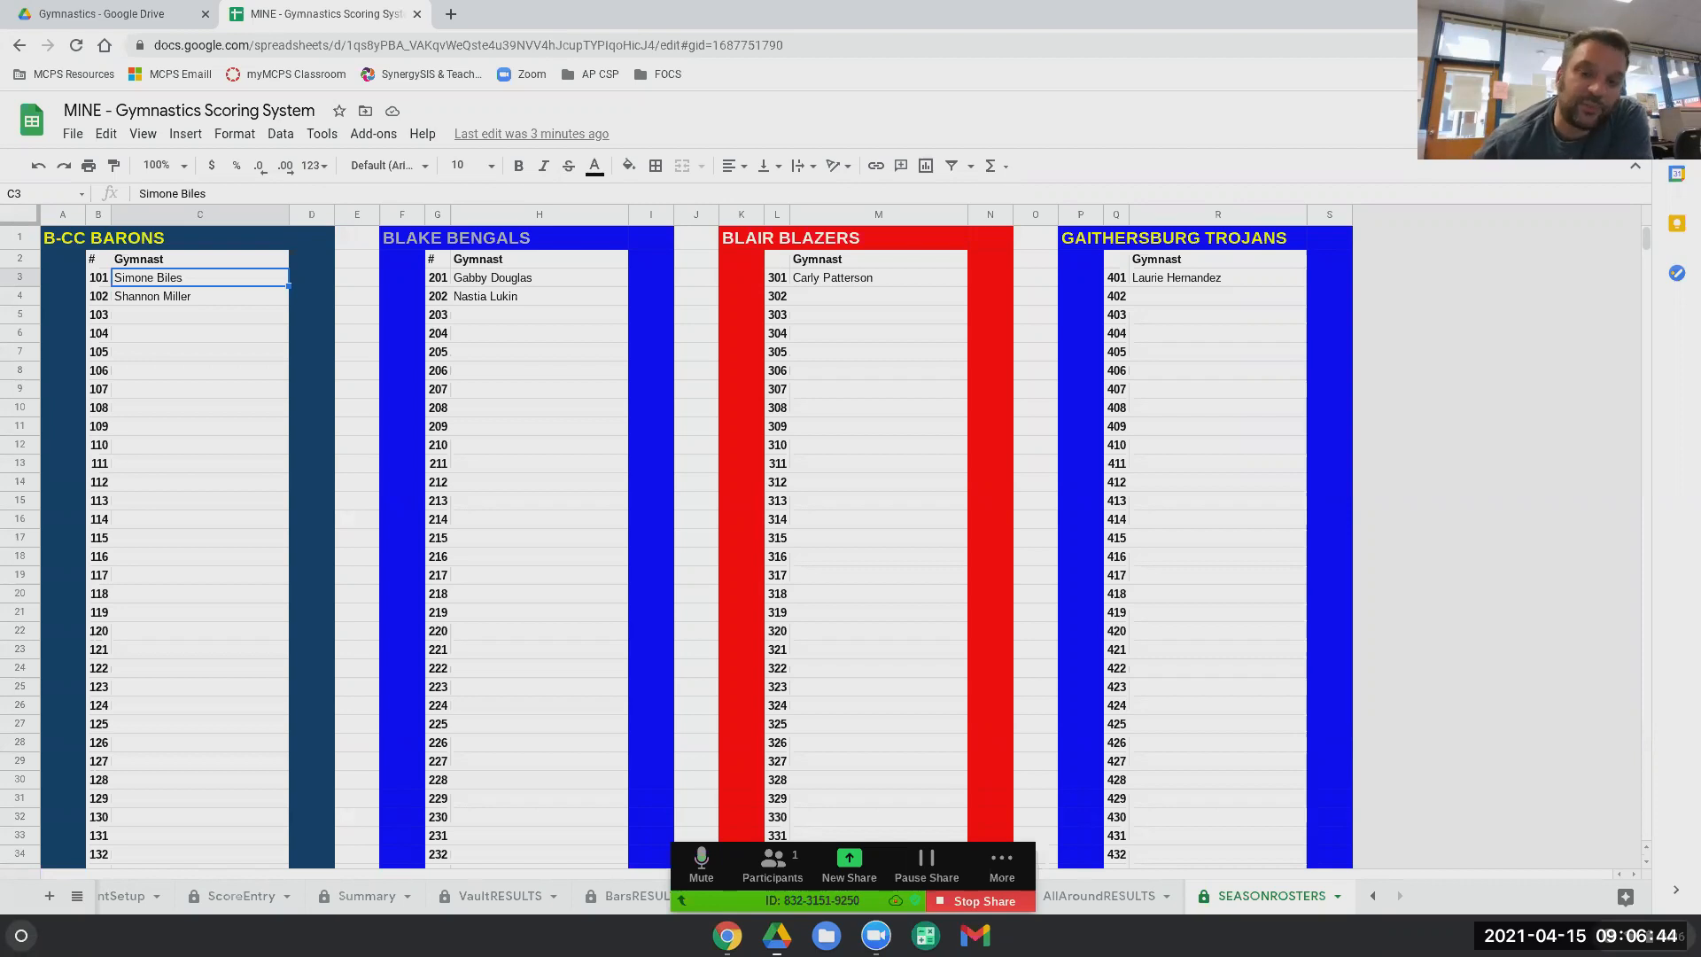
Step: Hide the SEASONROSTERS sheet and go to the EventSetup sheet
{"action": "right_click", "coordinate": [1249, 902]}
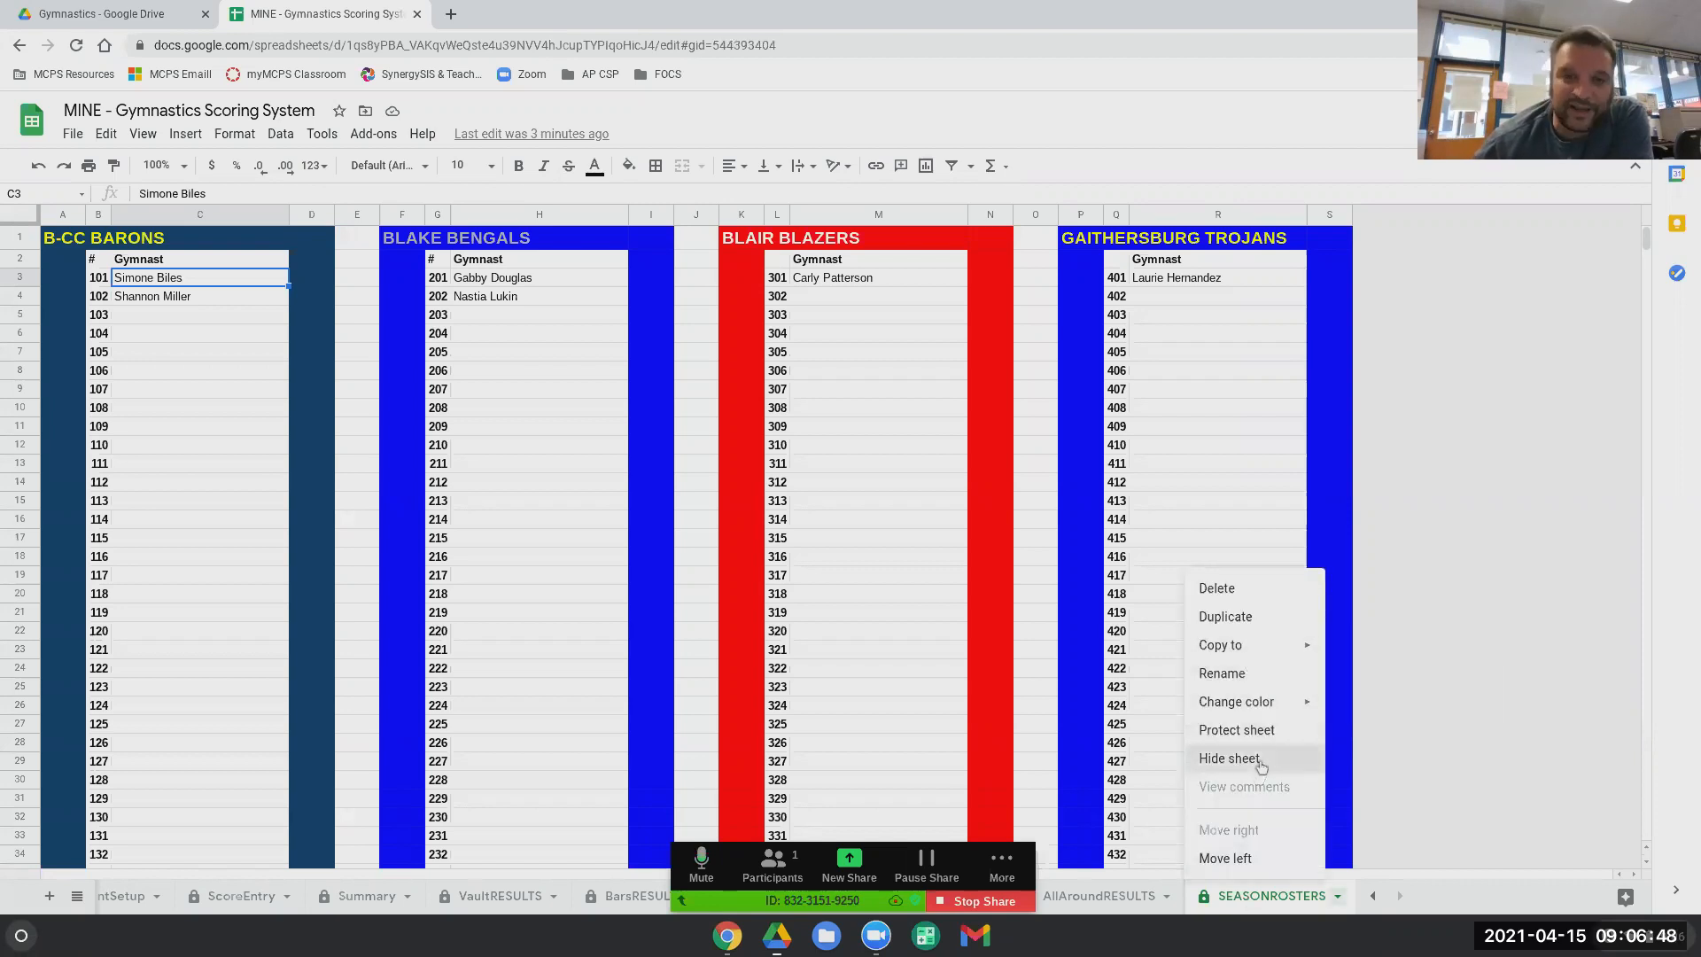
{"action": "left_click", "coordinate": [1258, 762]}
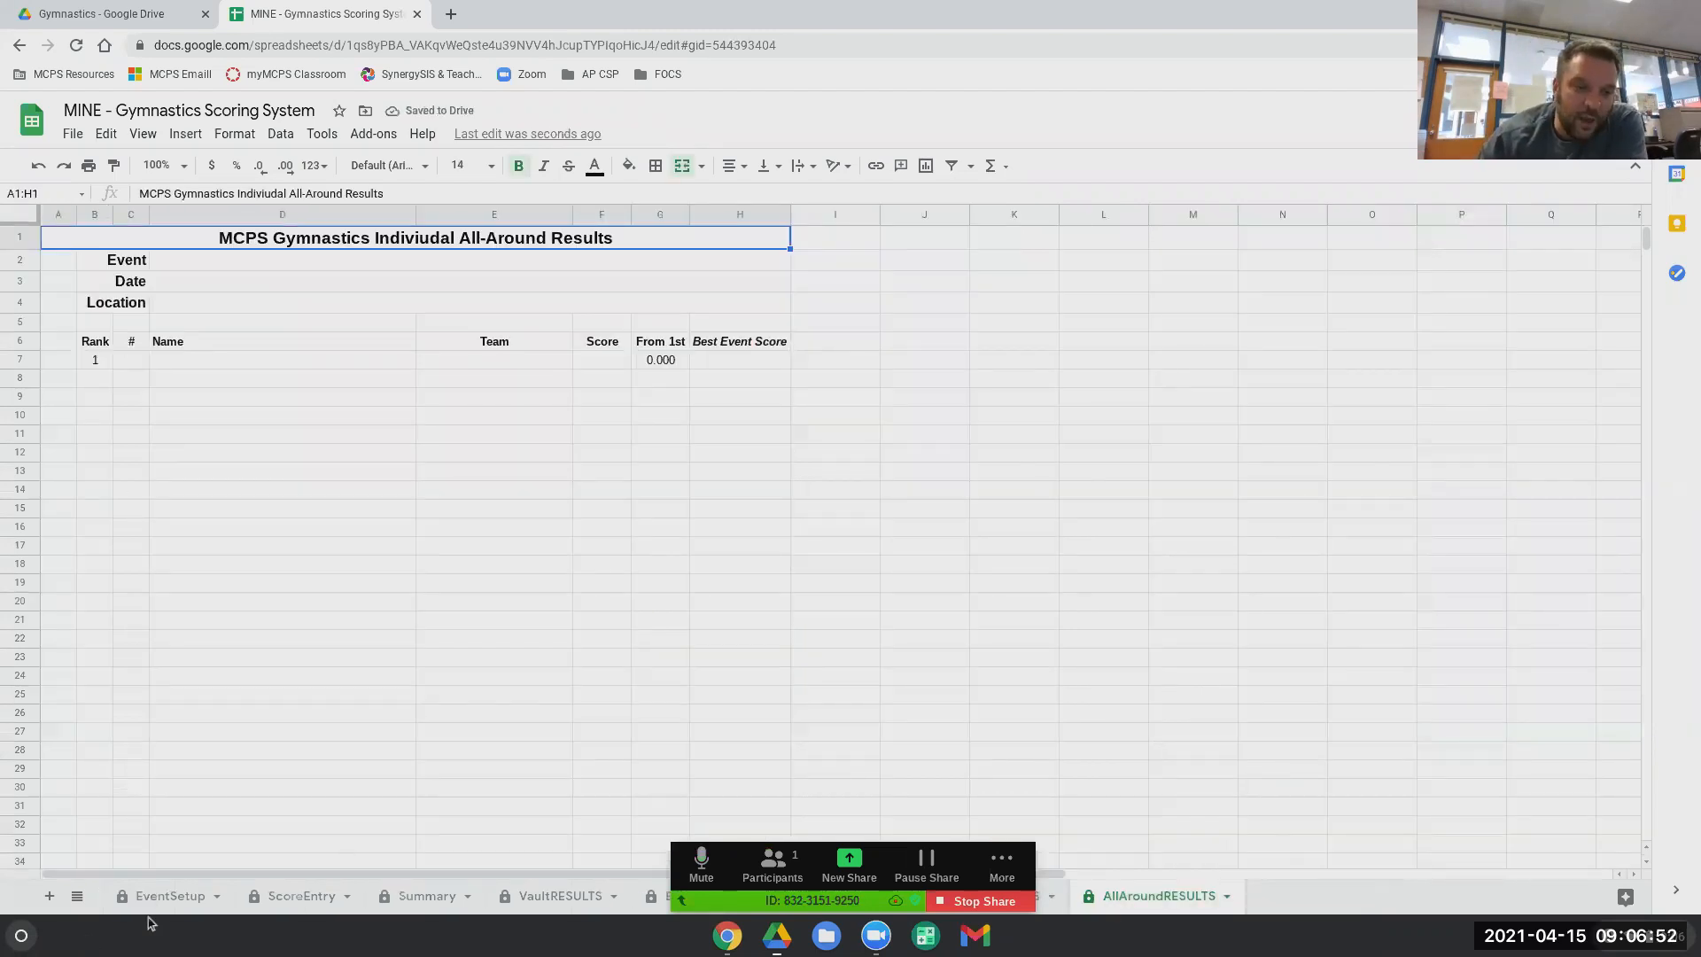
{"action": "left_click", "coordinate": [176, 903]}
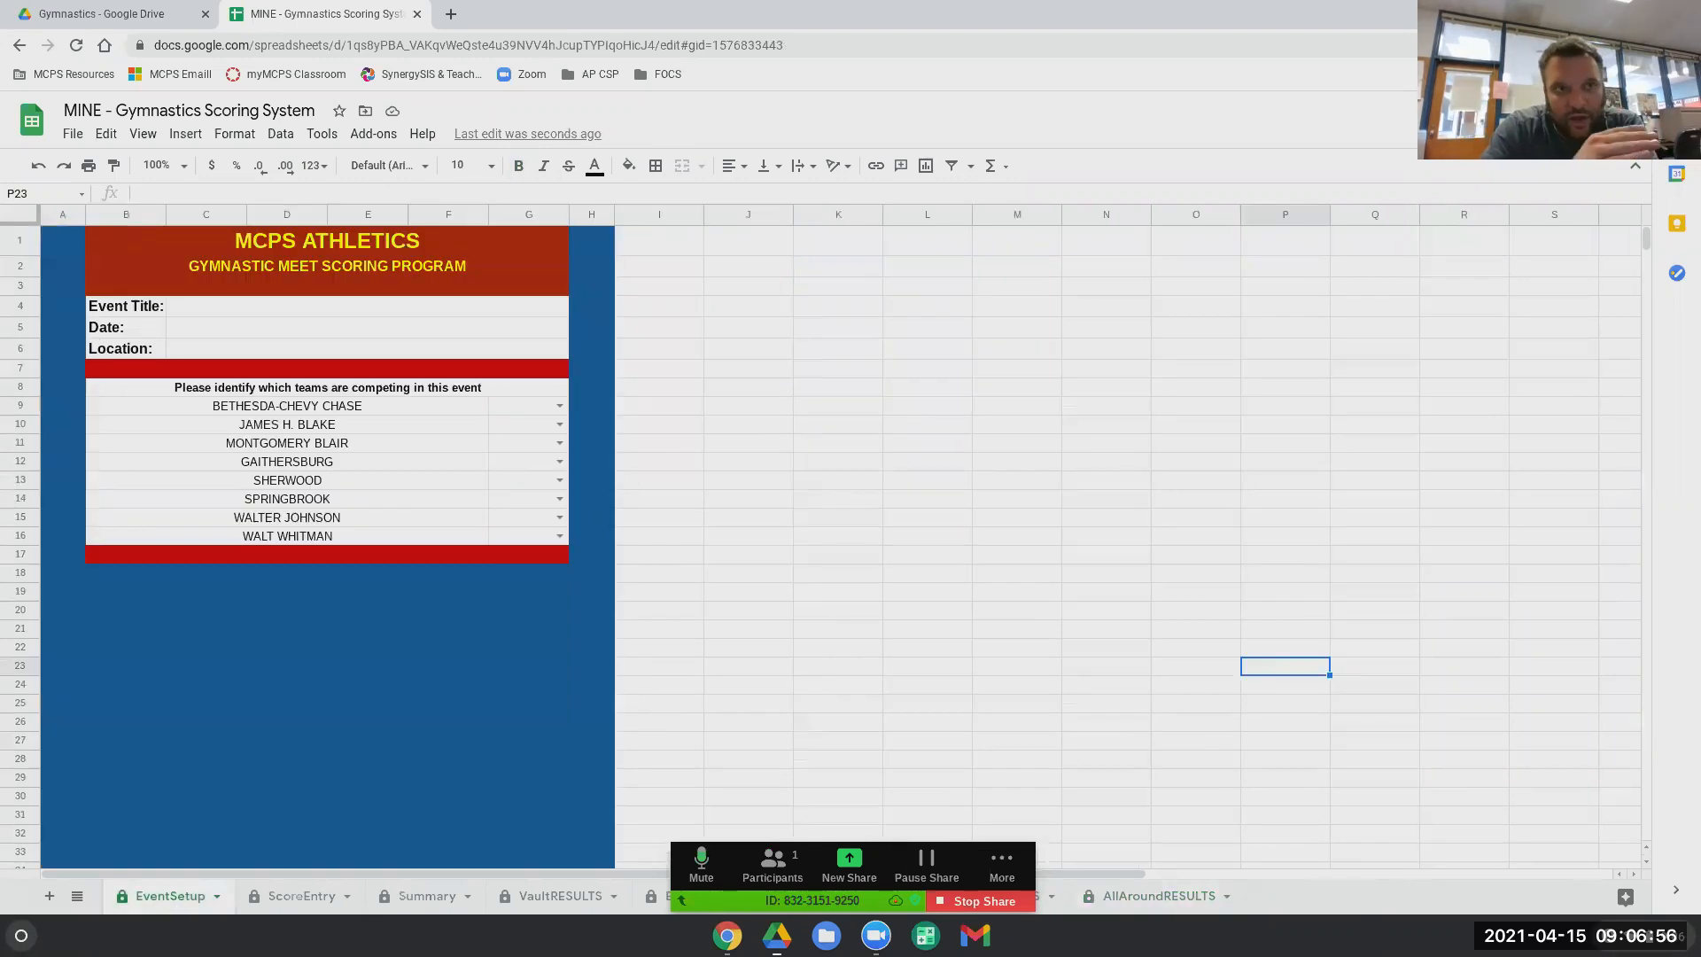
{"action": "left_click", "coordinate": [289, 900]}
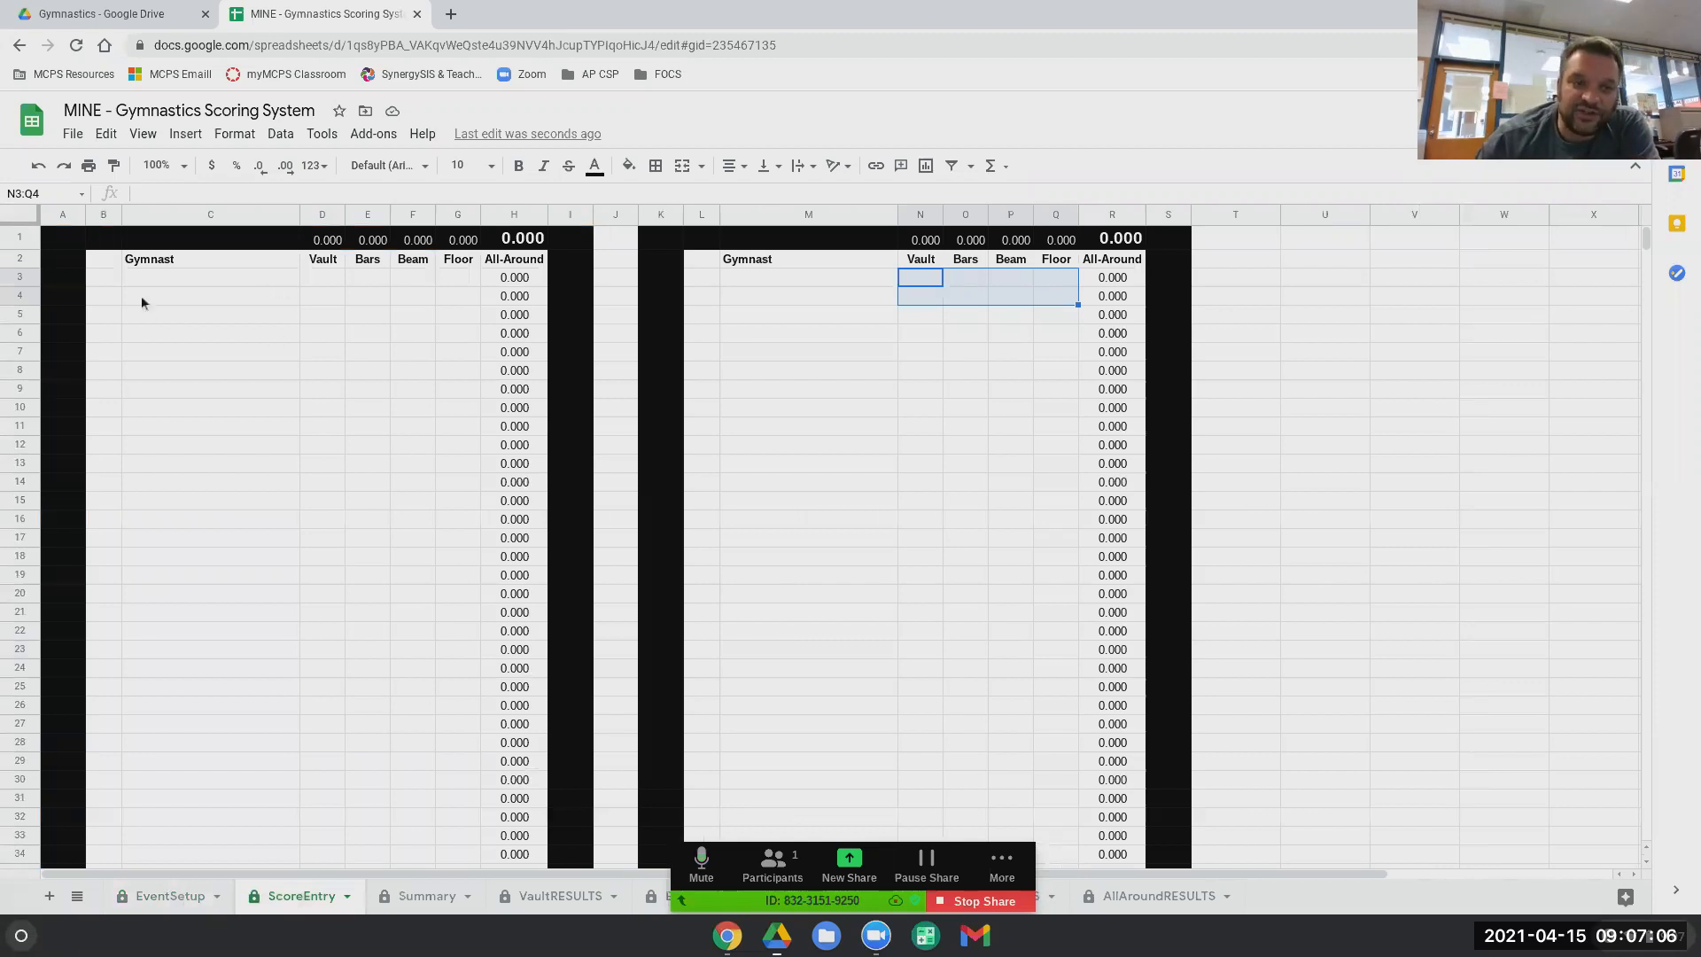
{"action": "left_click", "coordinate": [171, 895]}
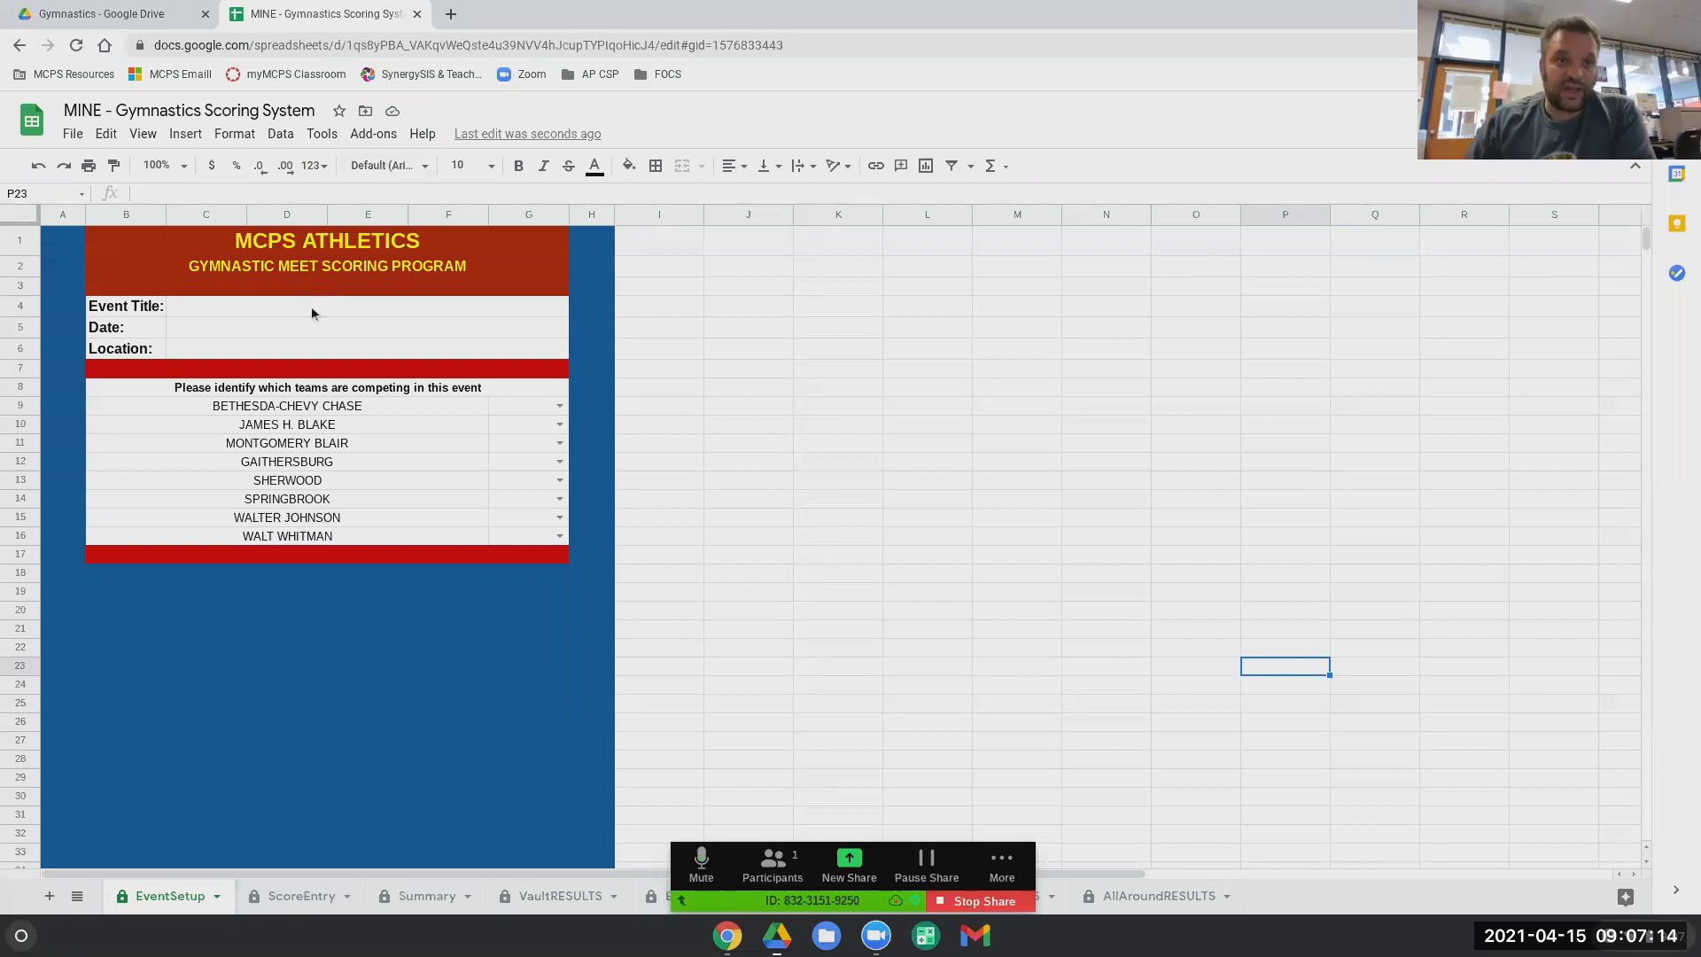
{"action": "left_click", "coordinate": [311, 313]}
{"action": "type", "text": "BCC"}
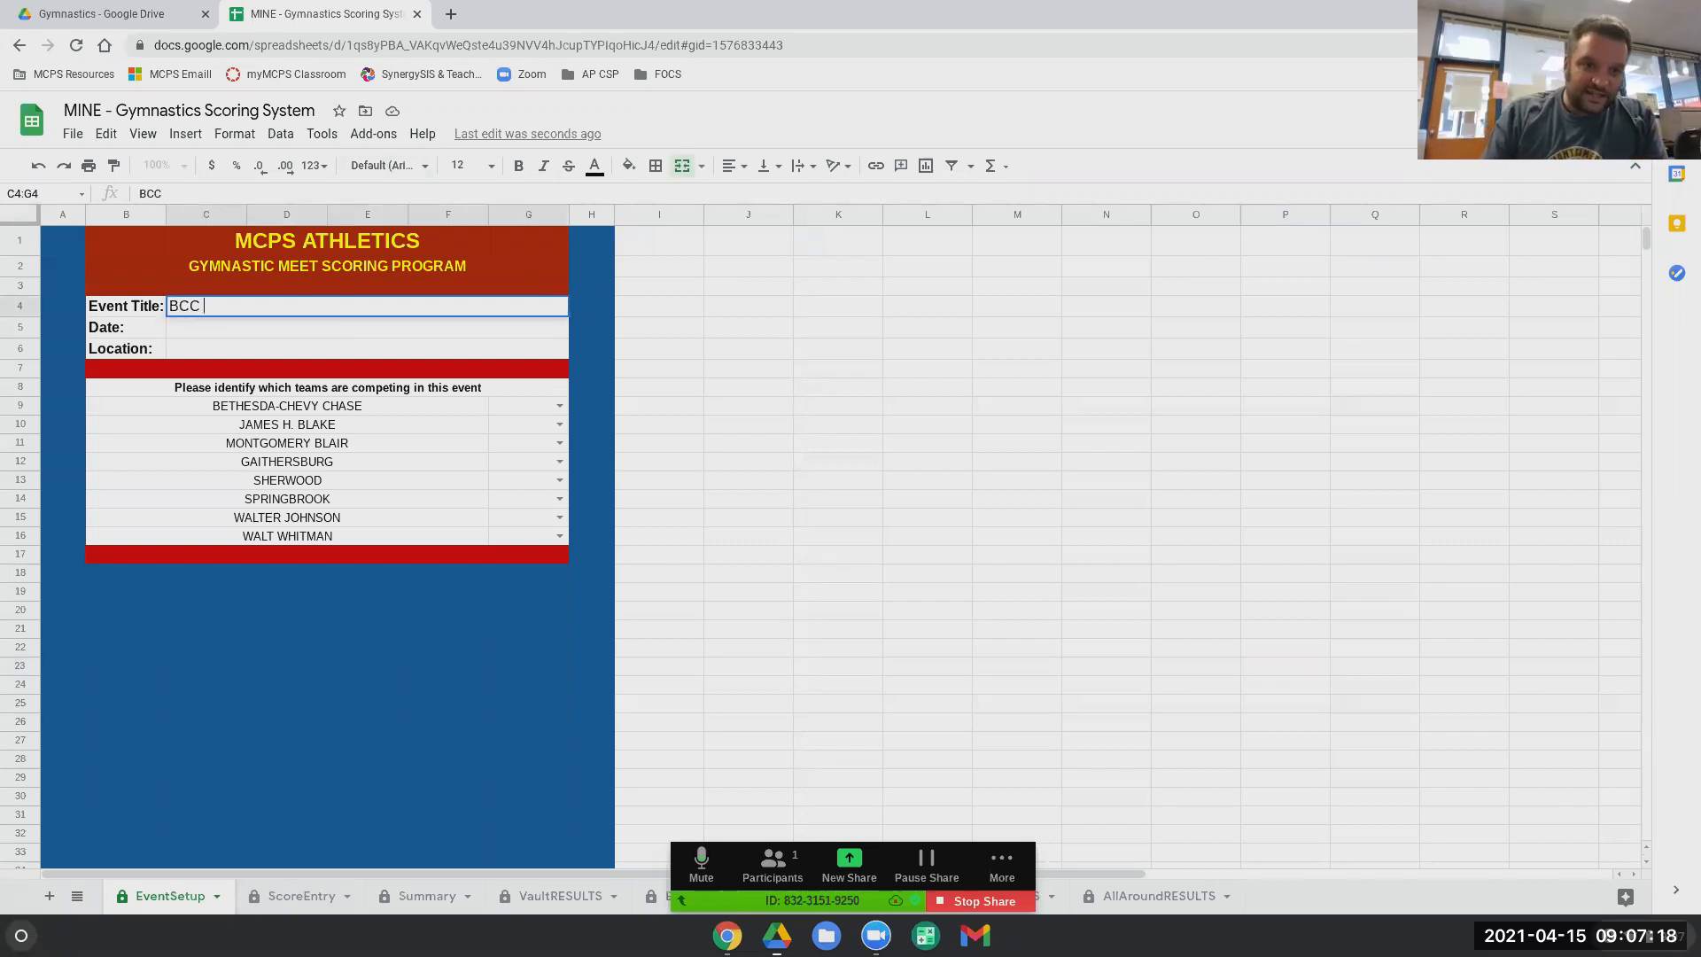
{"action": "key", "text": "BackSpace"}
{"action": "key", "text": "BackSpace"}
{"action": "key", "text": "BackSpace"}
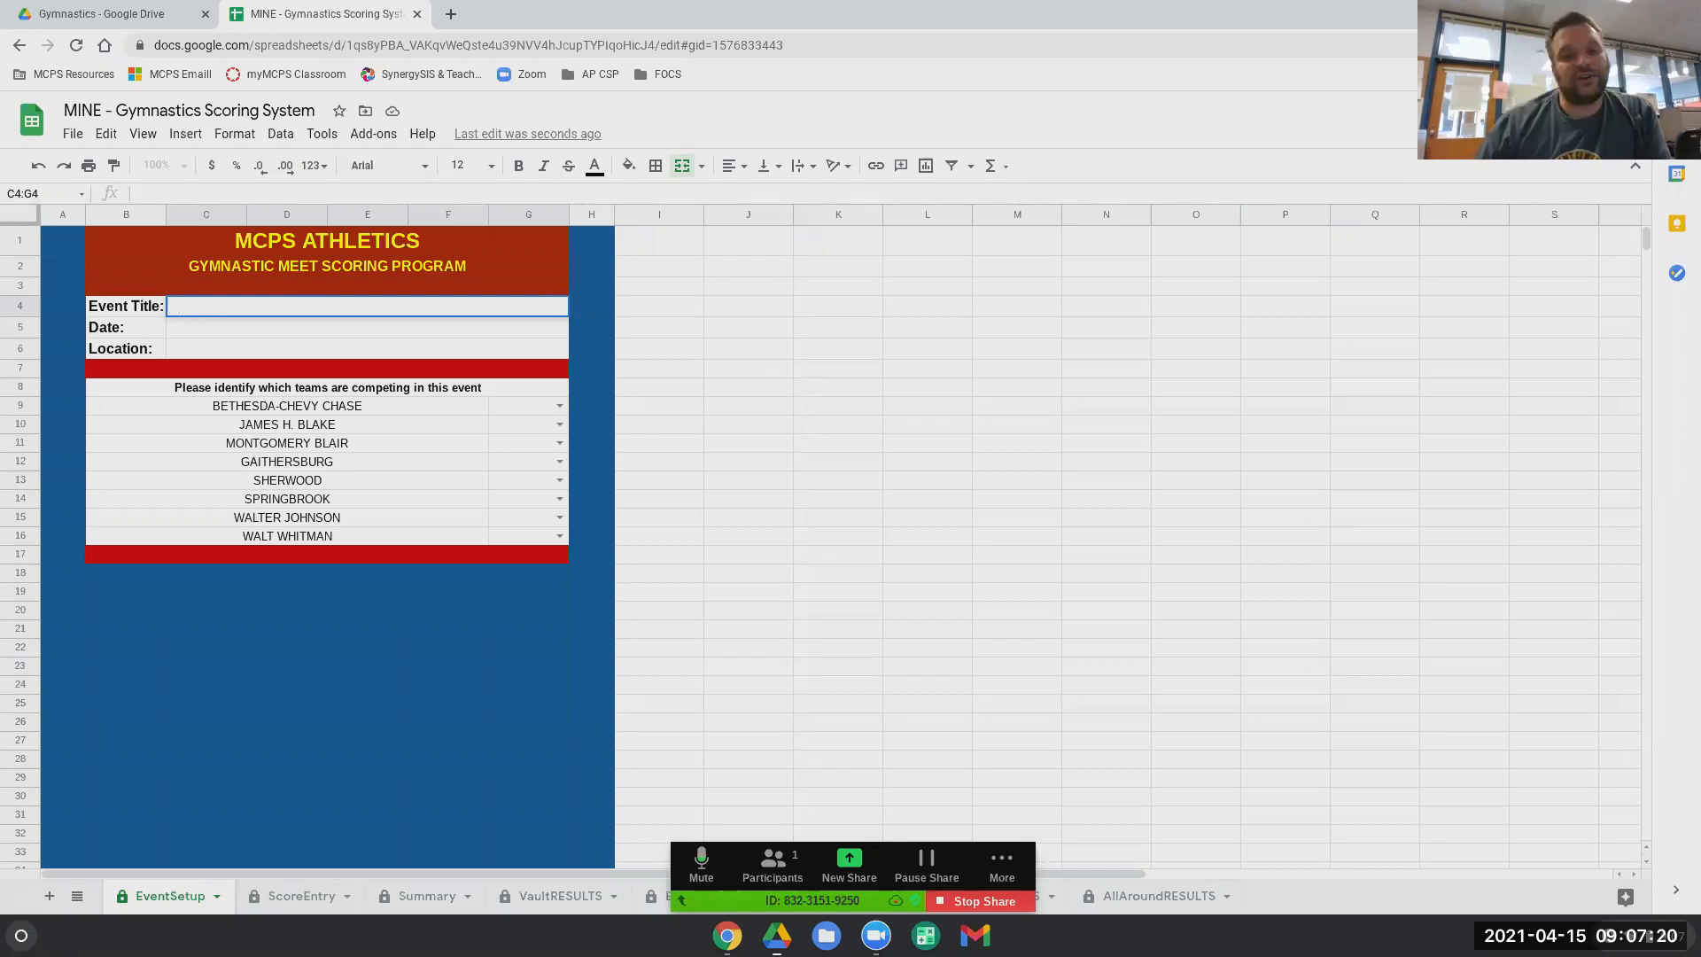
{"action": "left_click", "coordinate": [908, 443]}
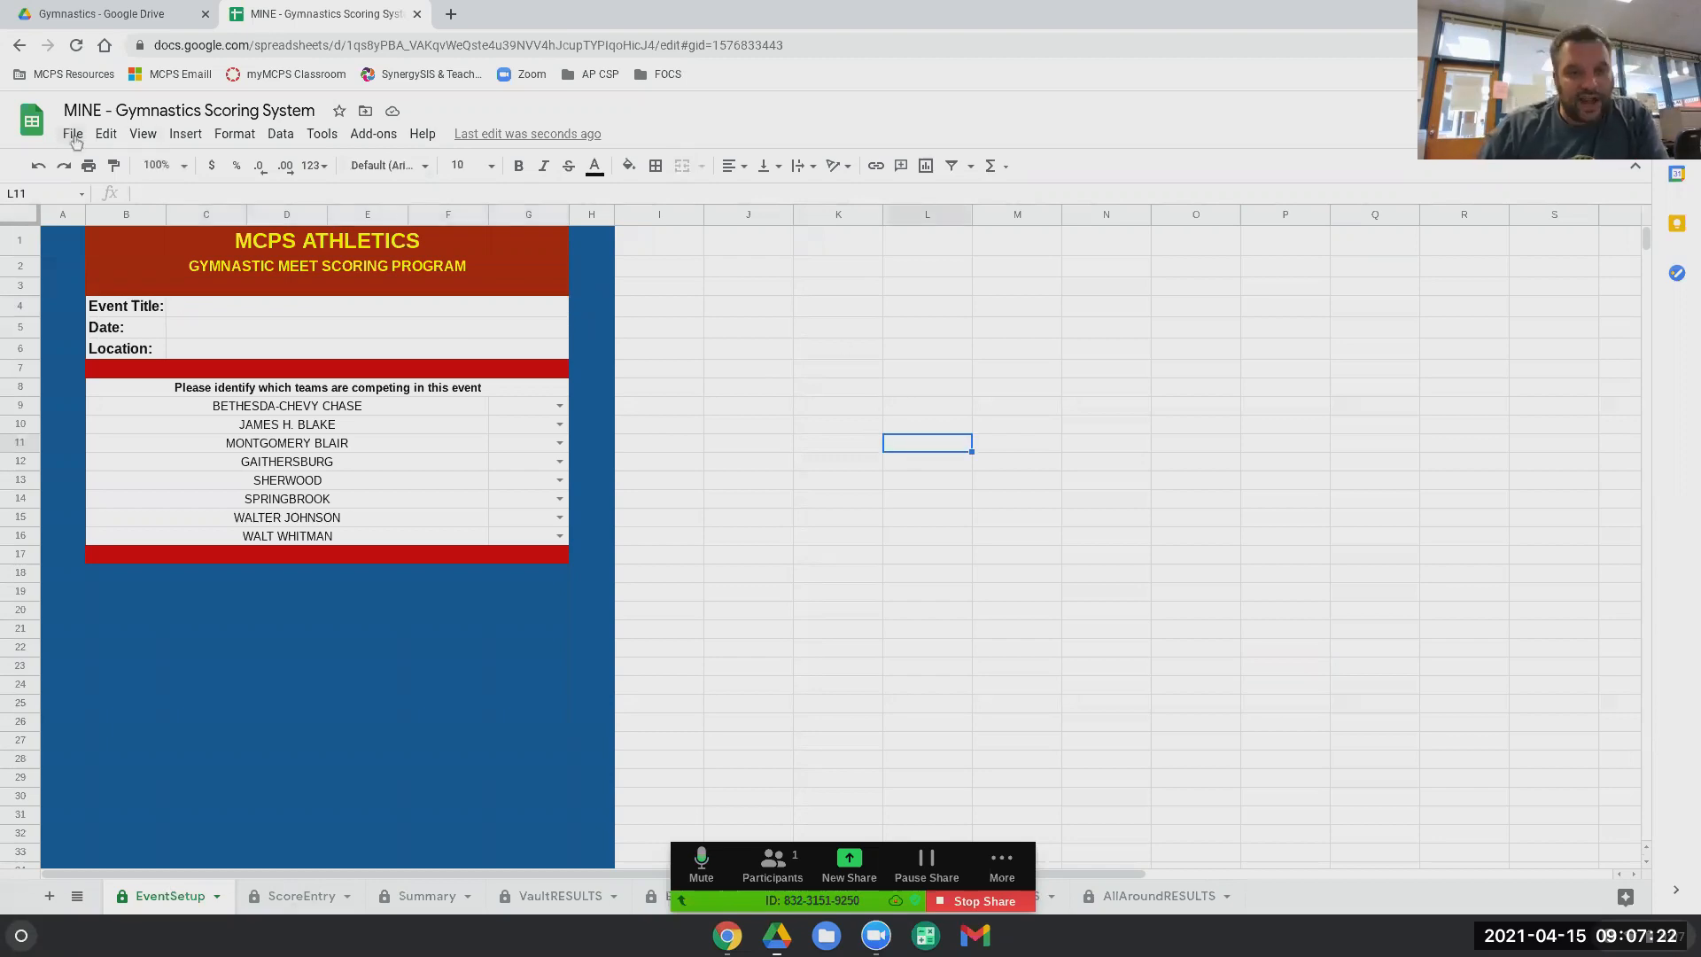
Step: Make a copy of the spreadsheet named "BCC v Blake" in the Gymnastics folder and close the original
{"action": "left_click", "coordinate": [73, 135]}
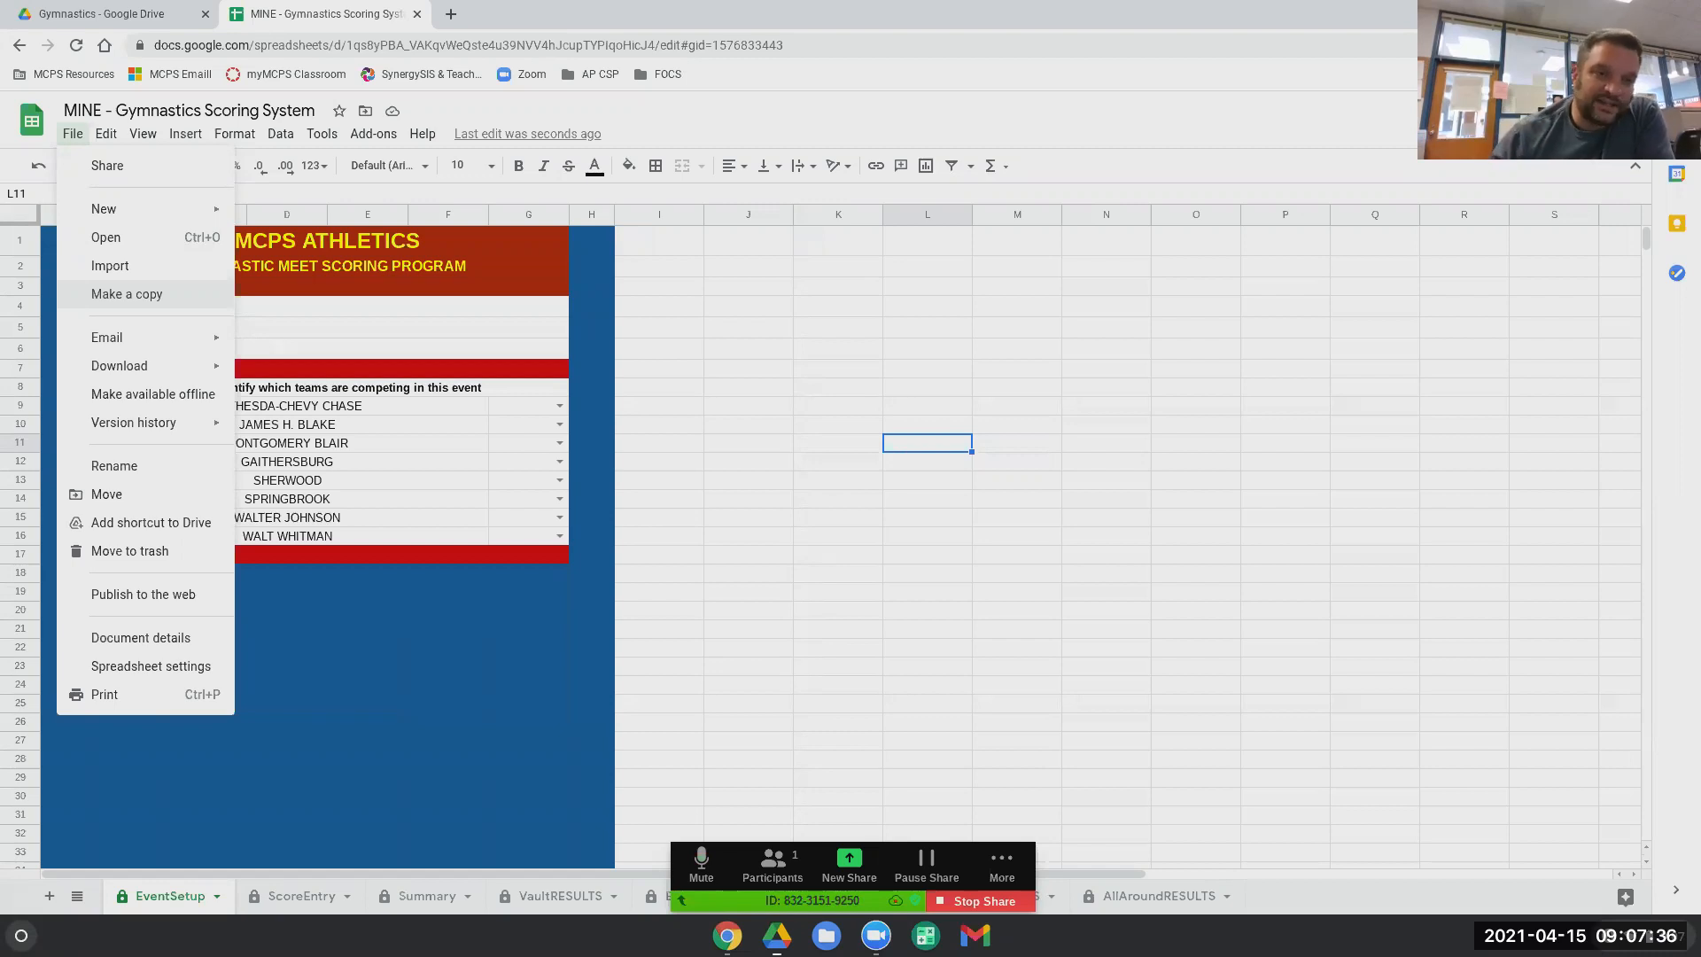
{"action": "left_click", "coordinate": [144, 301]}
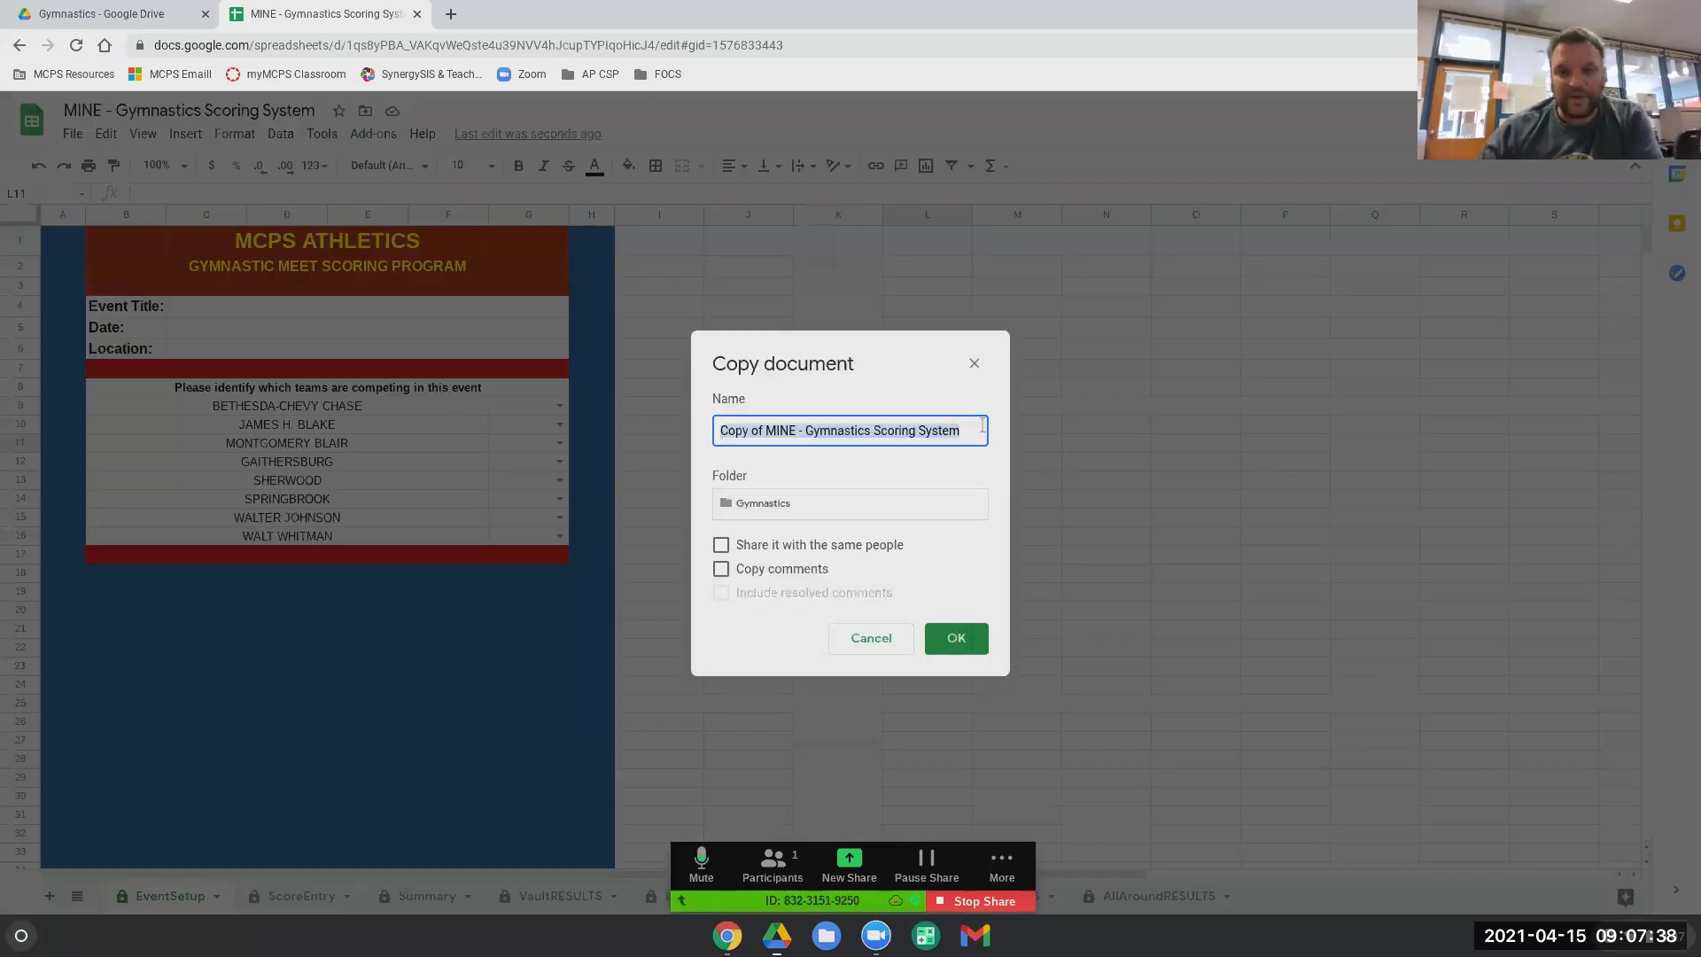
{"action": "left_click_drag", "start_coordinate": [978, 430], "coordinate": [675, 432]}
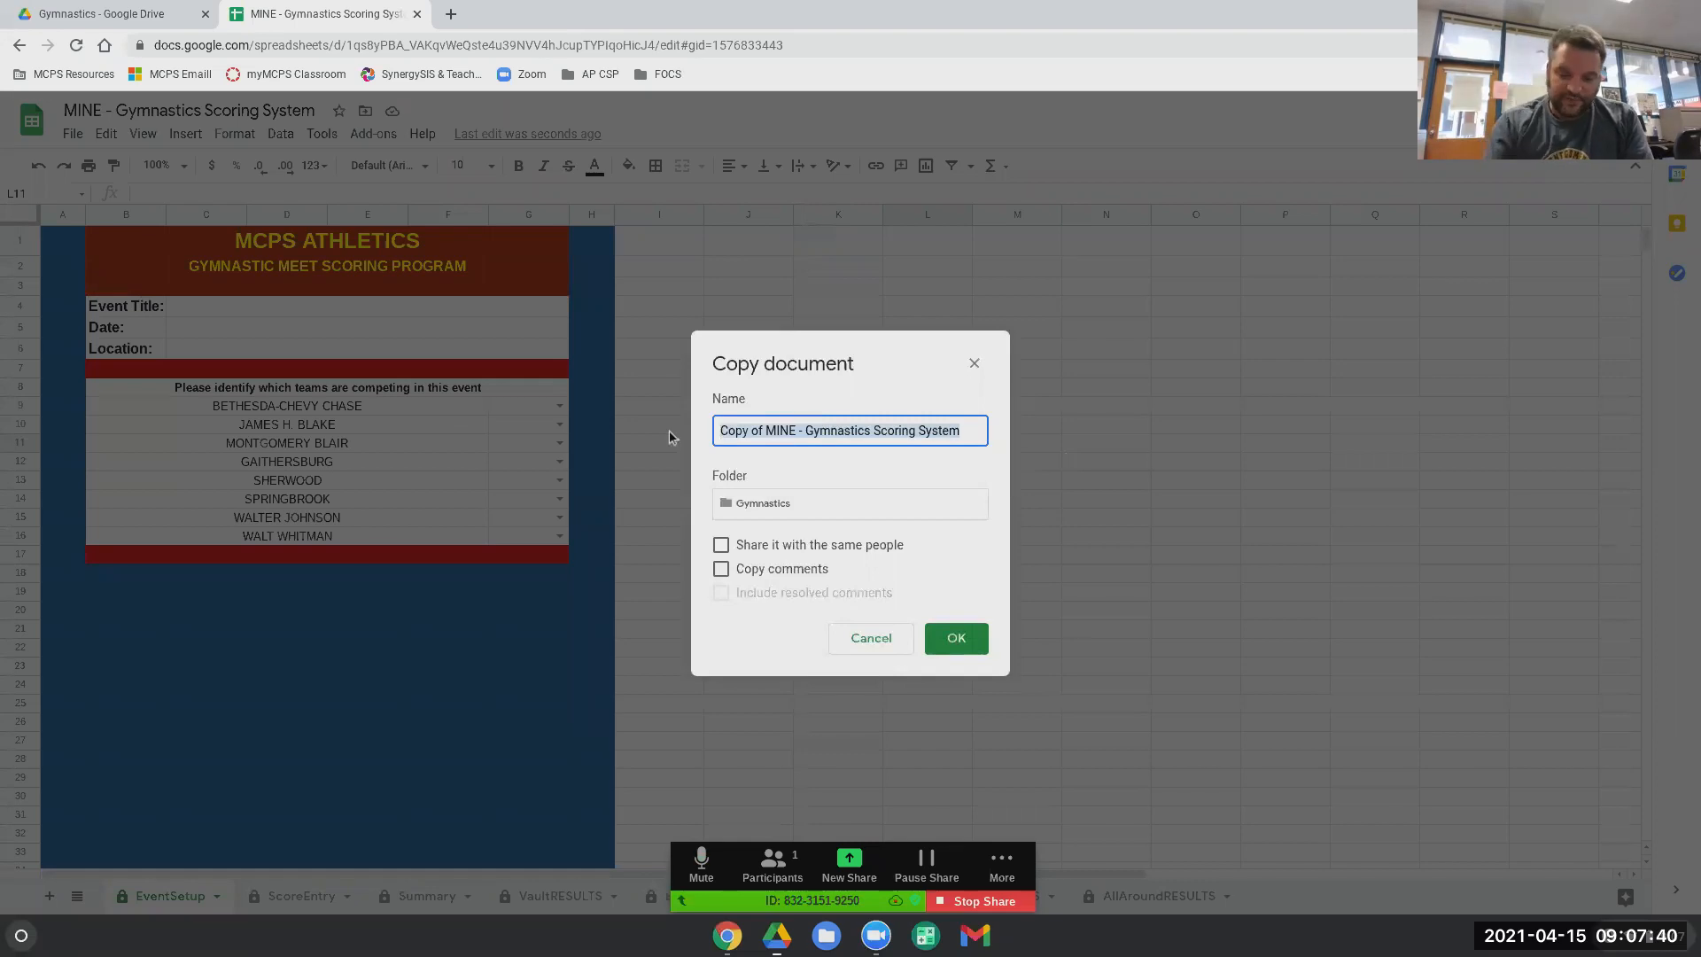
{"action": "type", "text": "BCC "}
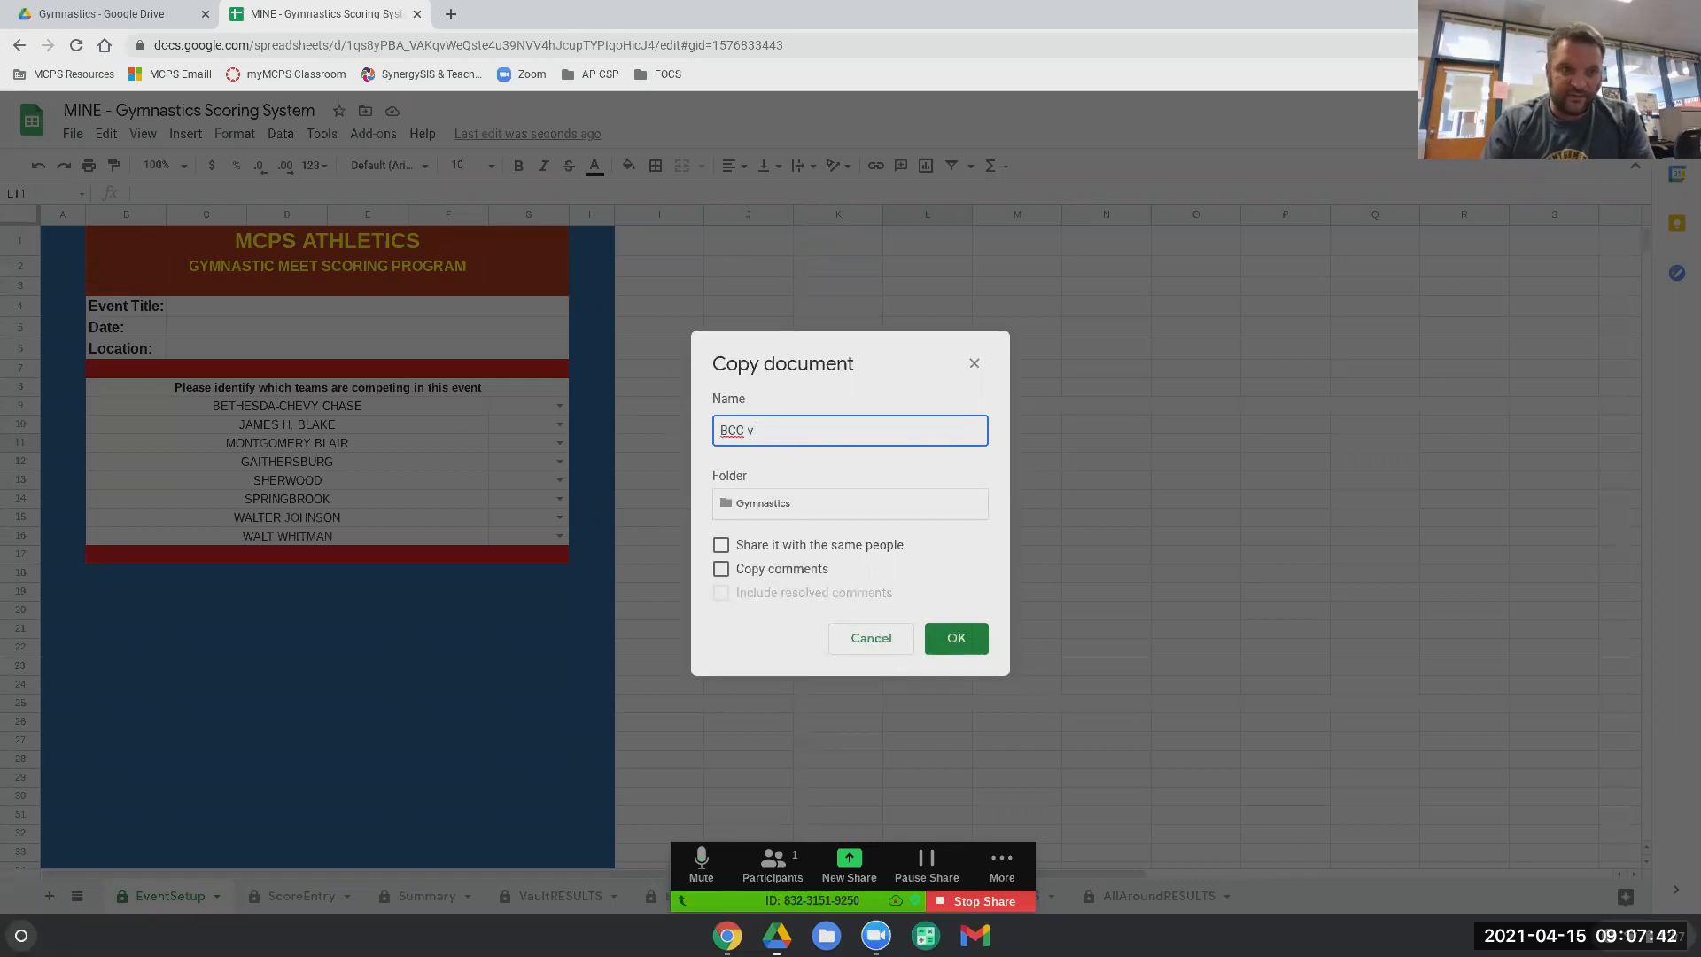
{"action": "type", "text": "v Blake"}
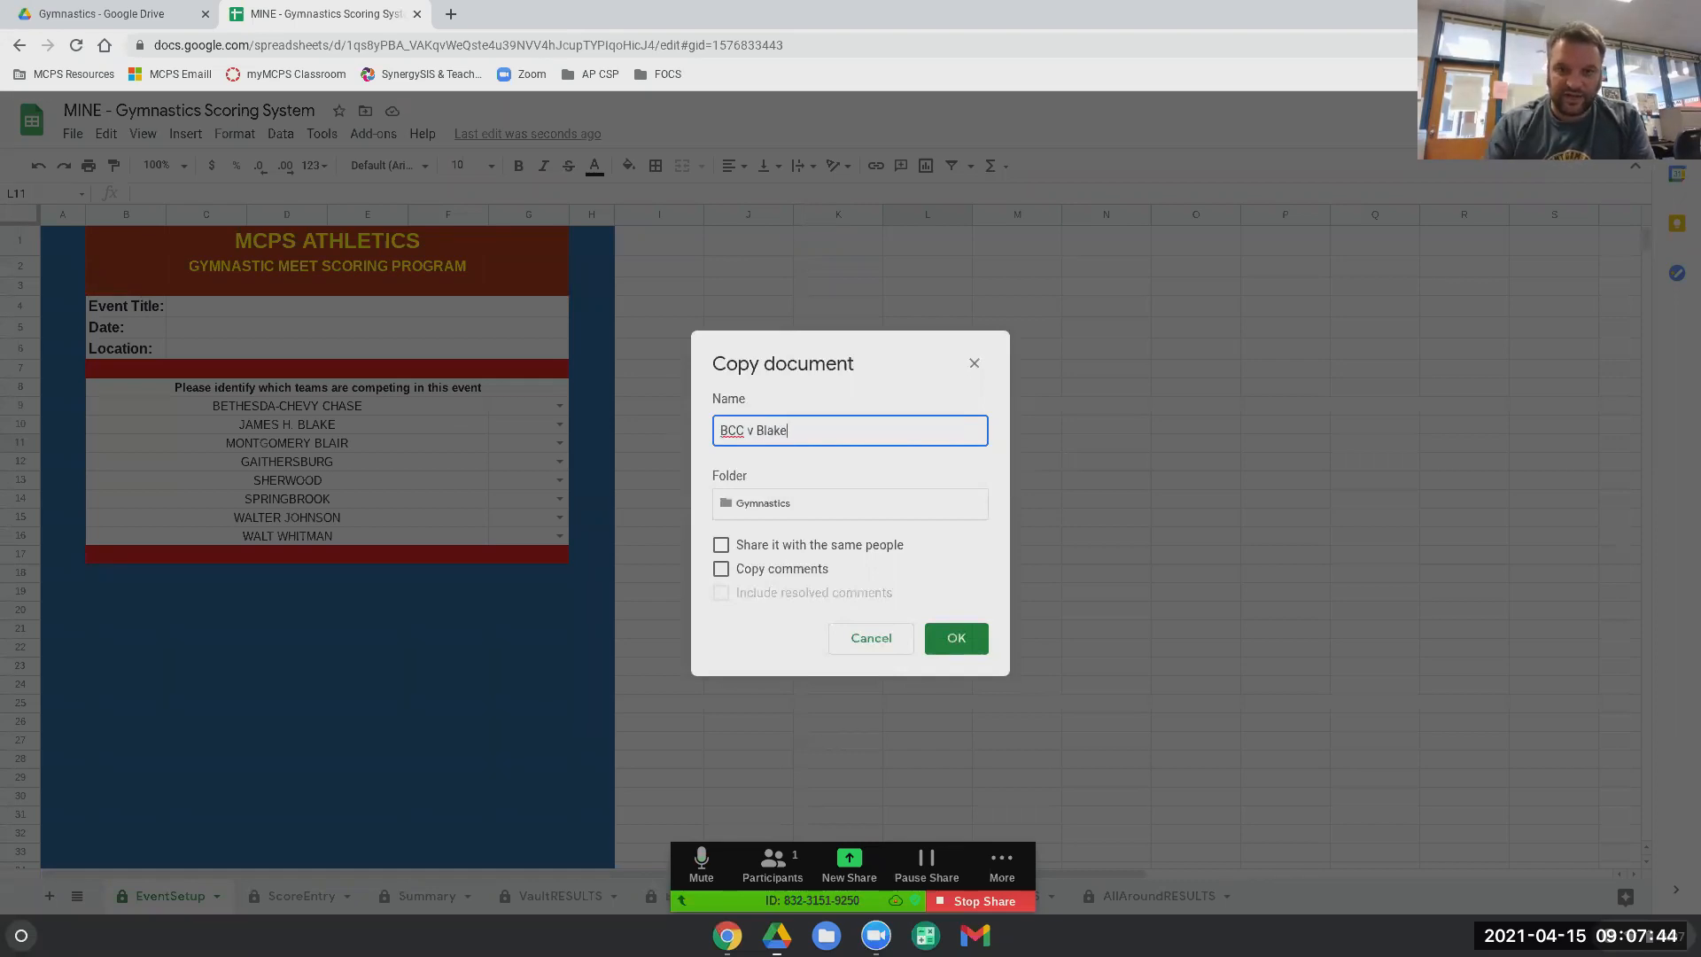
{"action": "left_click", "coordinate": [969, 645]}
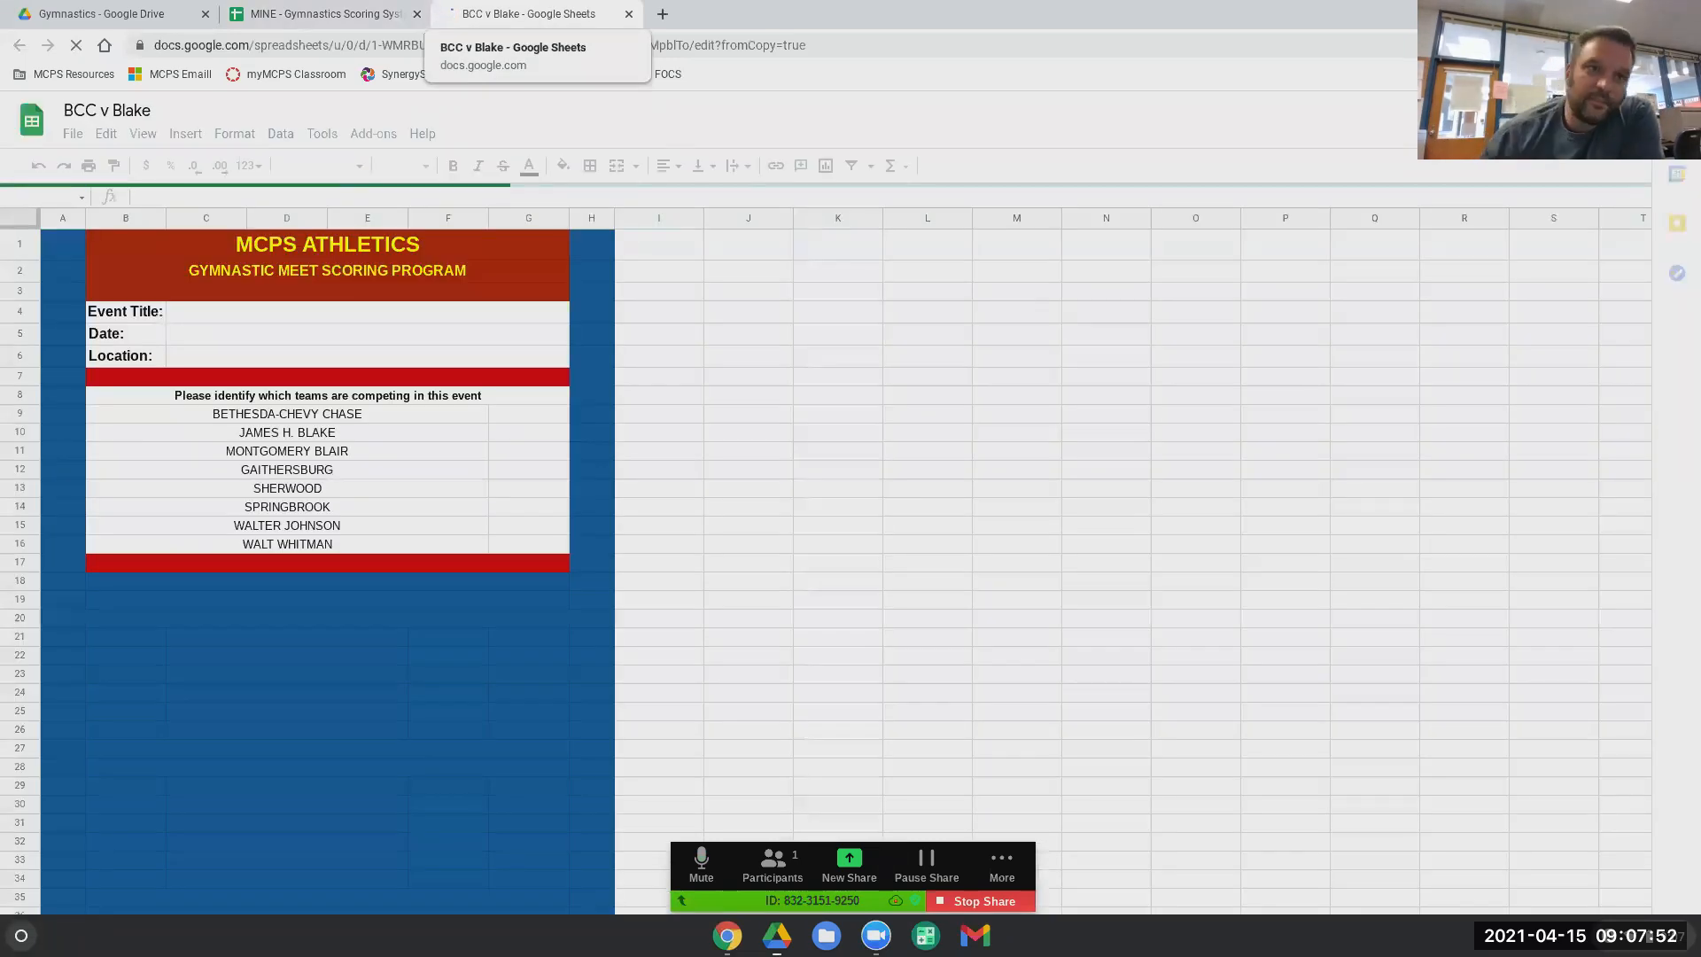
{"action": "left_click", "coordinate": [376, 26]}
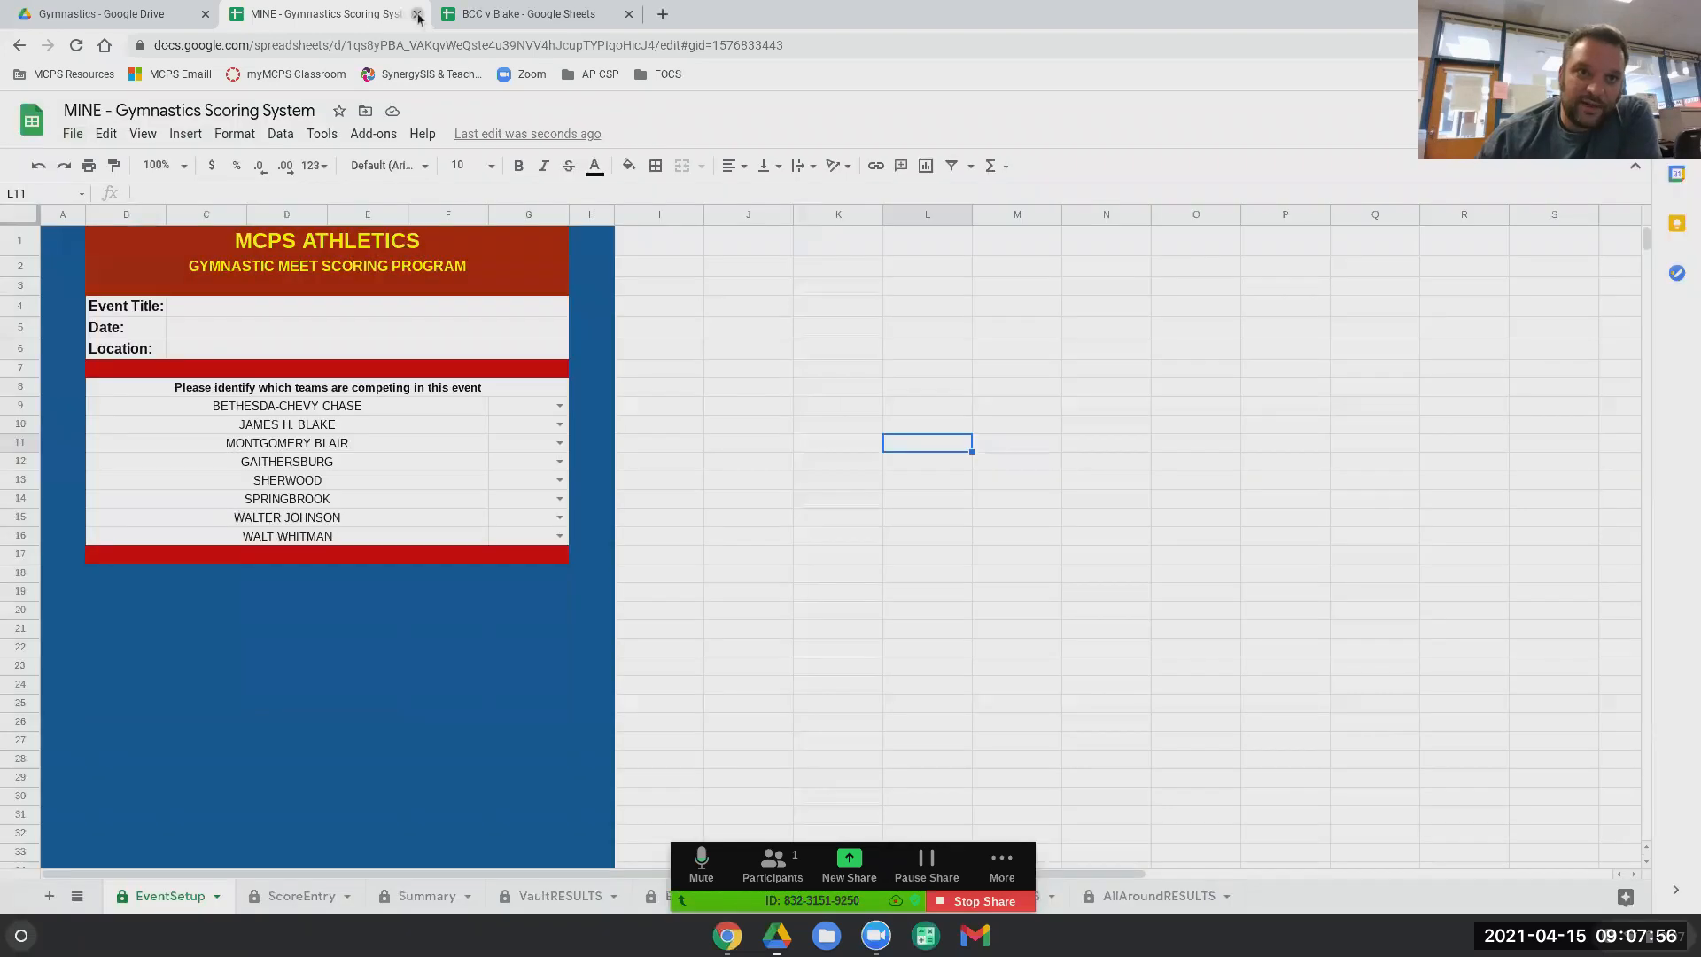
{"action": "left_click", "coordinate": [417, 14]}
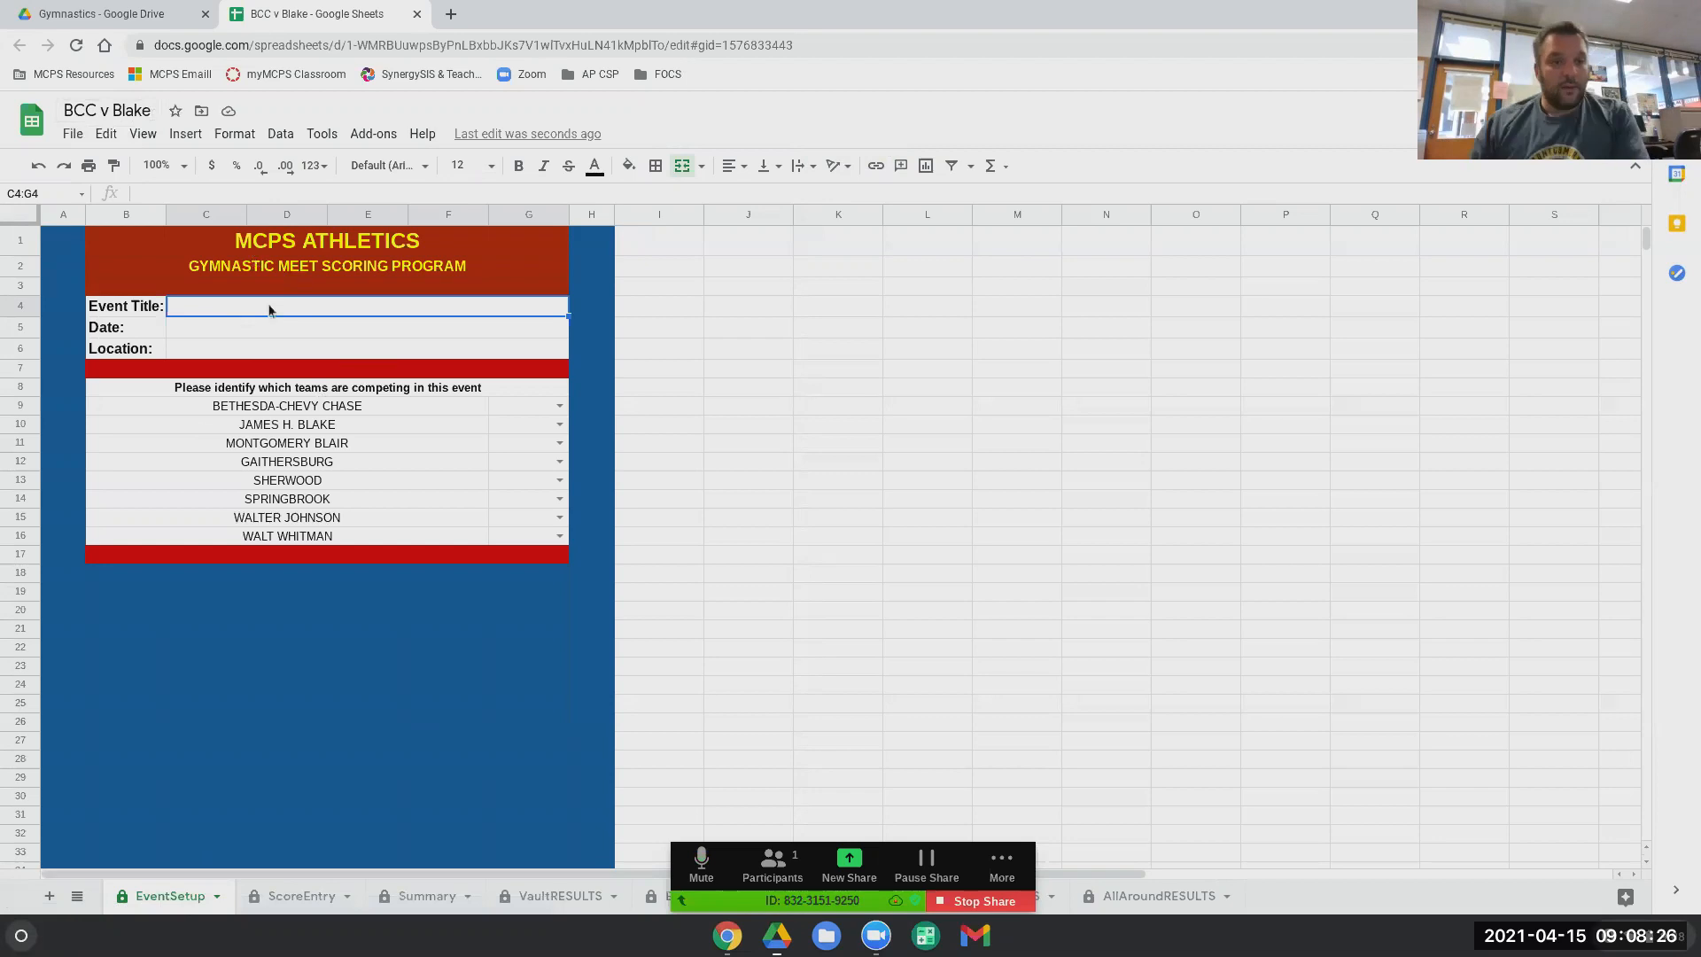
Step: Fill in the event details with title "BCC v Blake", date 4/15/21 and location "Blake"
{"action": "type", "text": "BCC v Blake"}
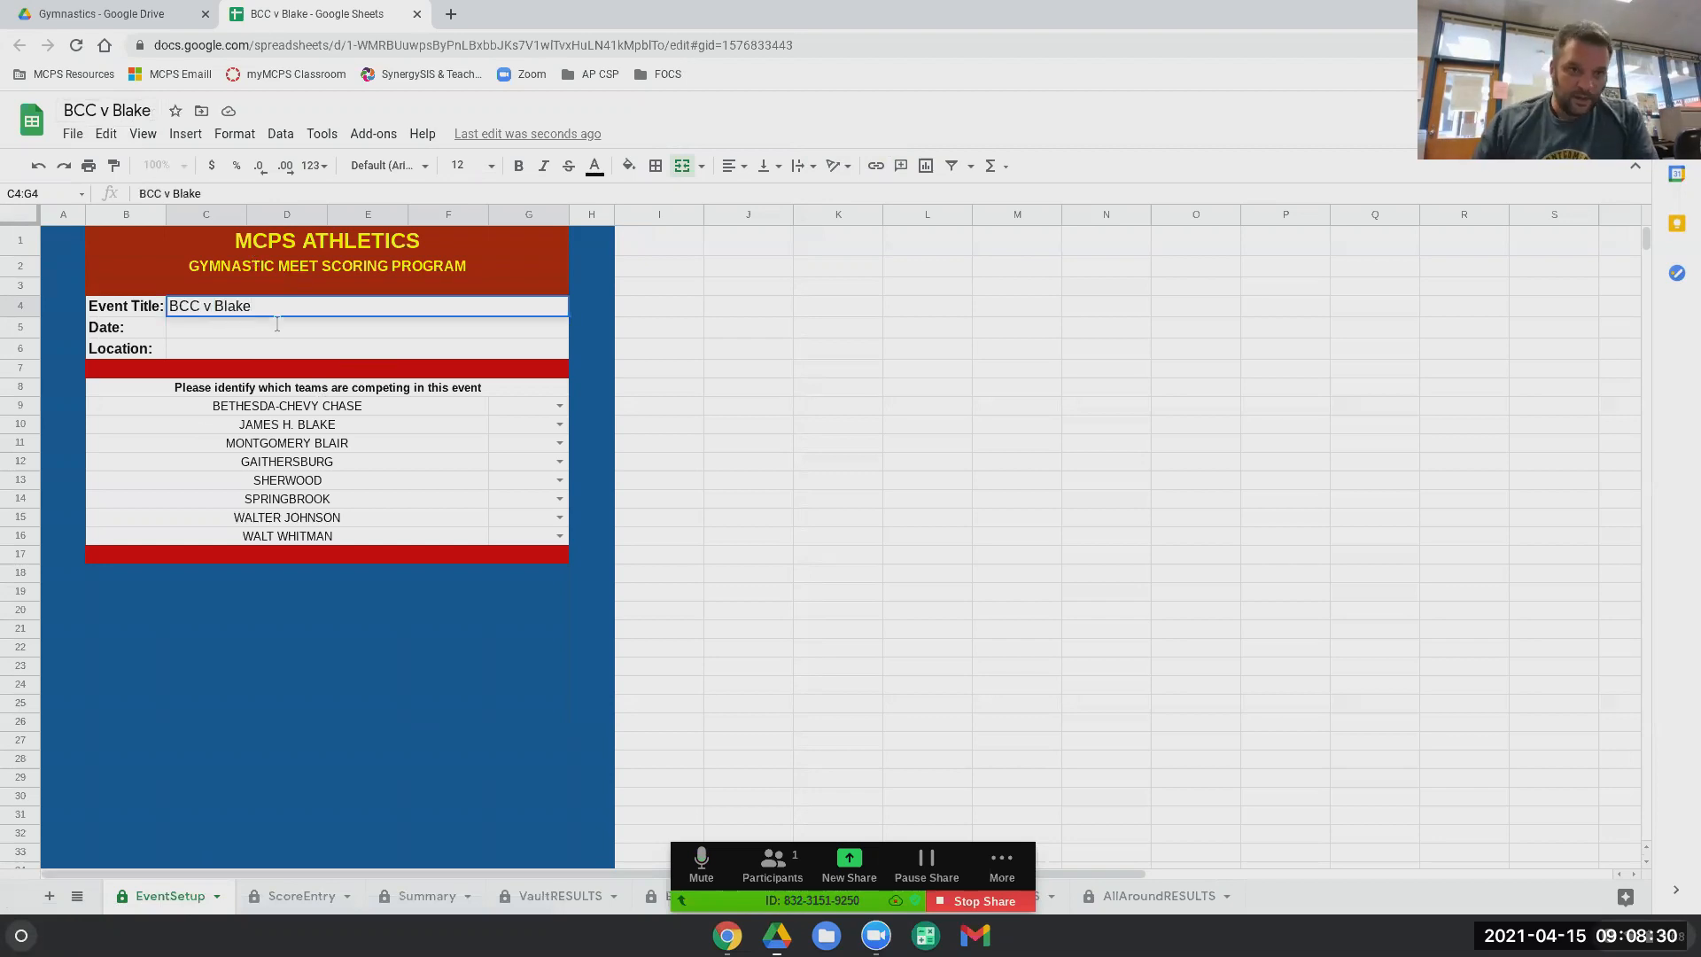
{"action": "left_click", "coordinate": [281, 333]}
{"action": "type", "text": "4/15/21"}
{"action": "key", "text": "Return"}
{"action": "type", "text": "Blake"}
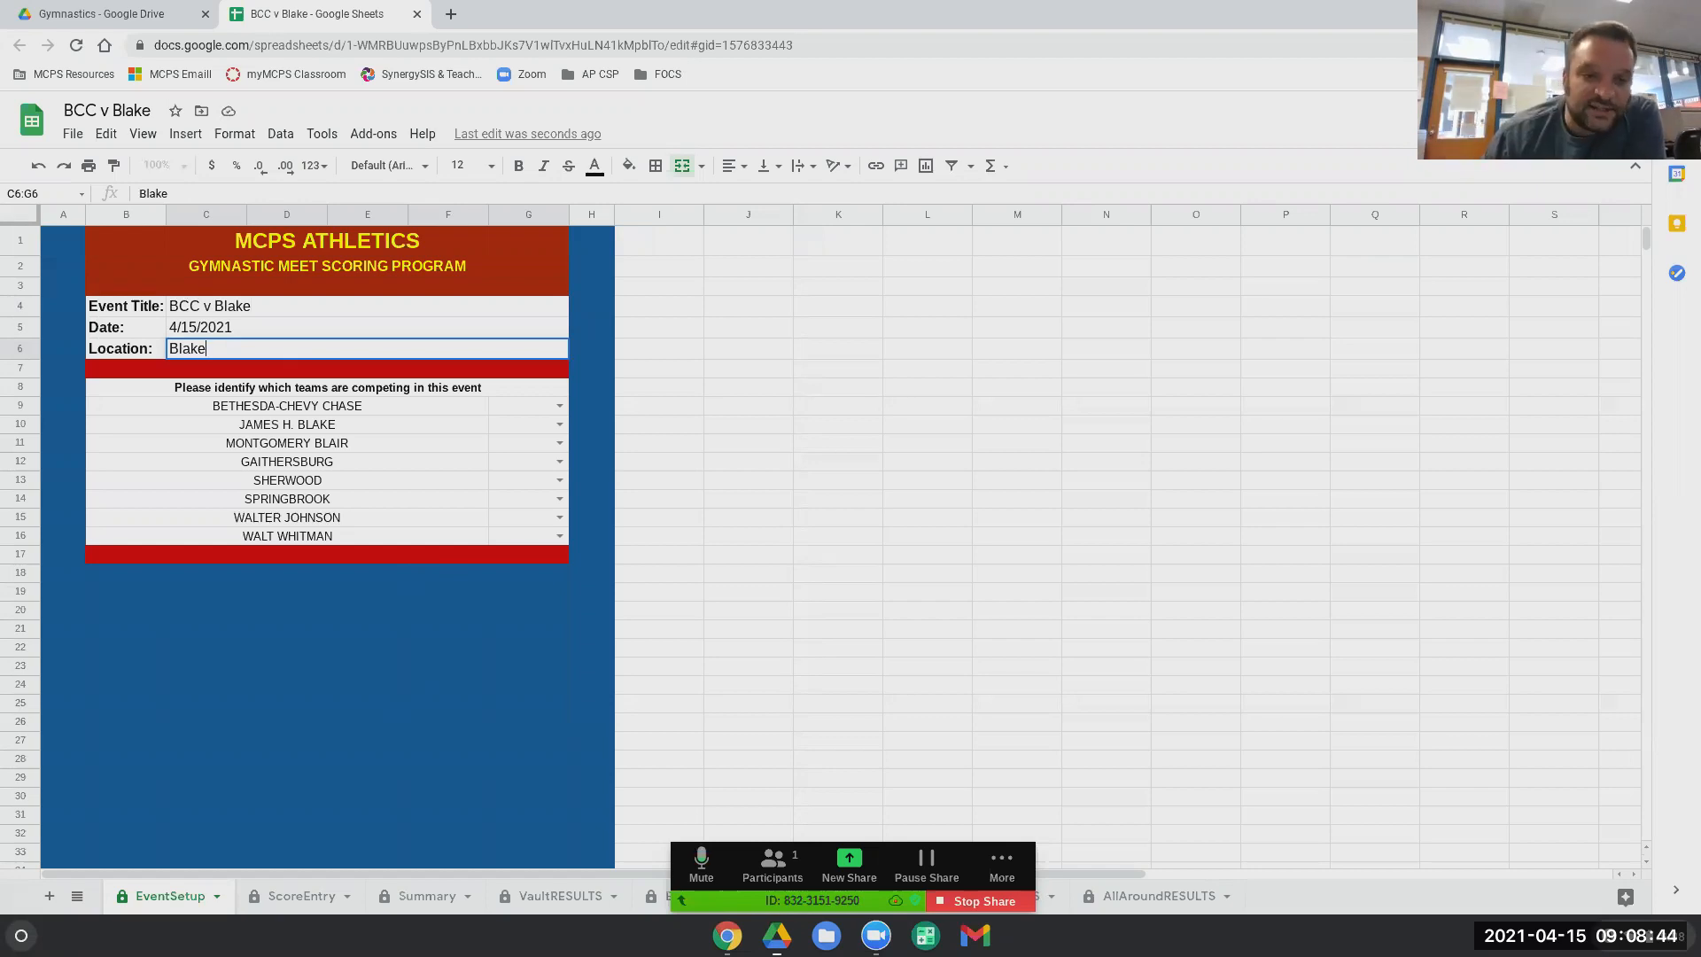
Step: Set Bethesda-Chevy Chase and James H. Blake to Yes as competing teams and check them on the ScoreEntry sheet
{"action": "left_click", "coordinate": [560, 407]}
{"action": "left_click", "coordinate": [516, 430]}
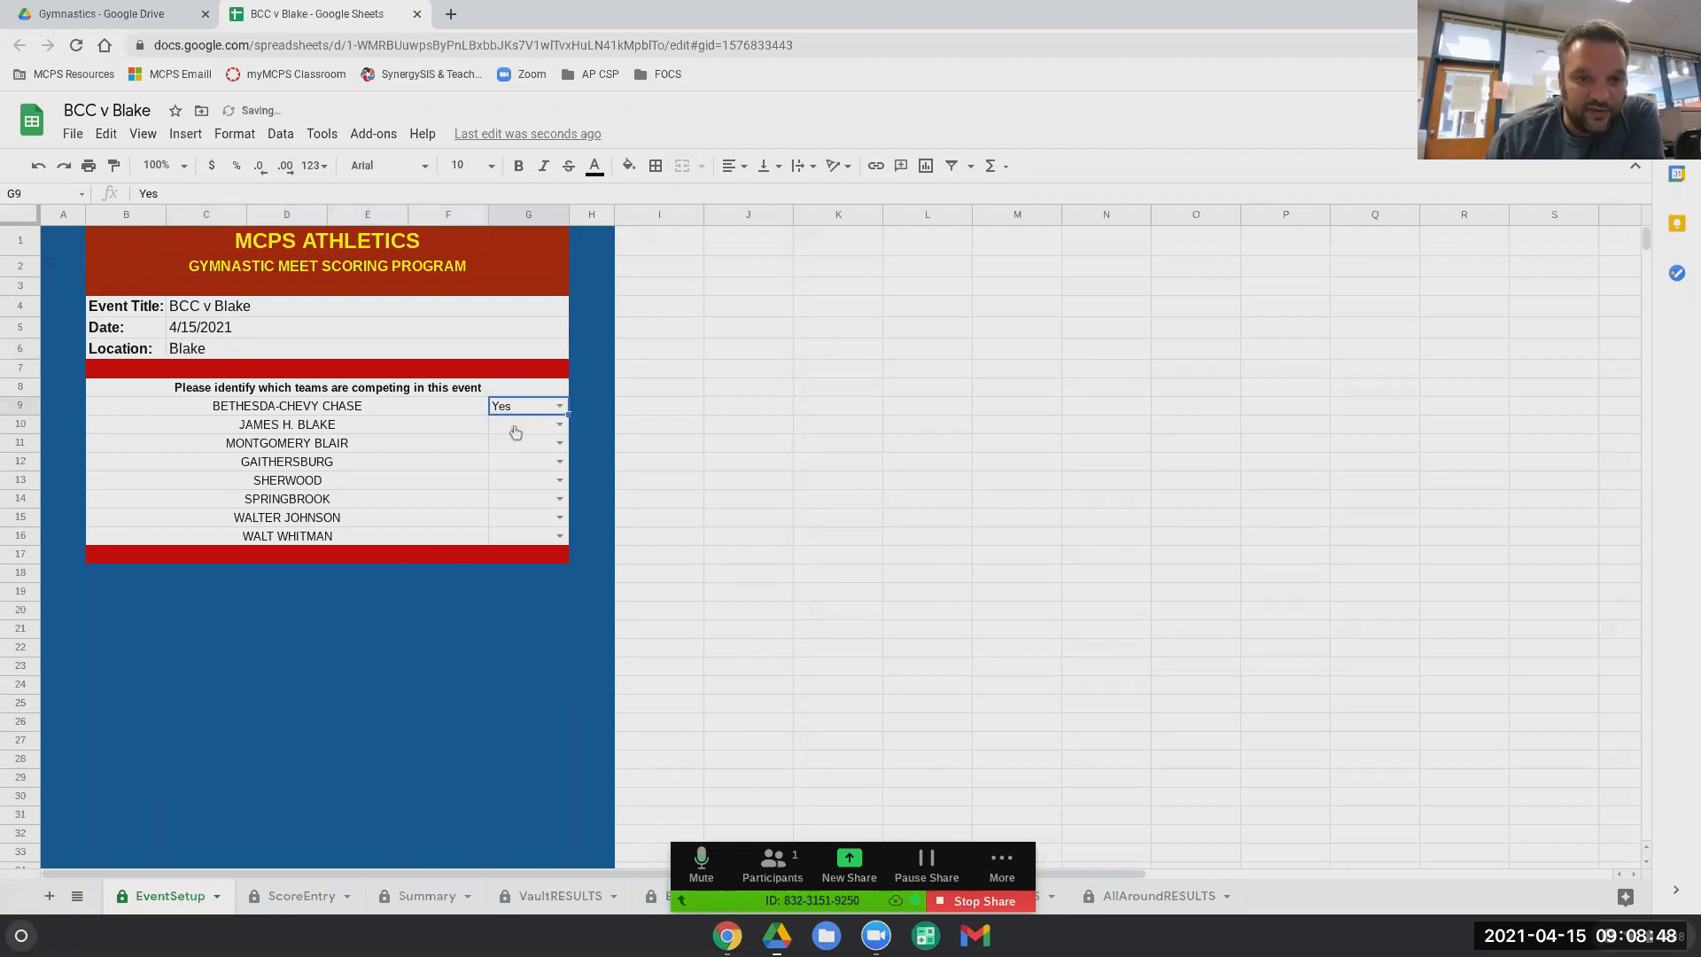
{"action": "left_click", "coordinate": [560, 429]}
{"action": "left_click", "coordinate": [537, 451]}
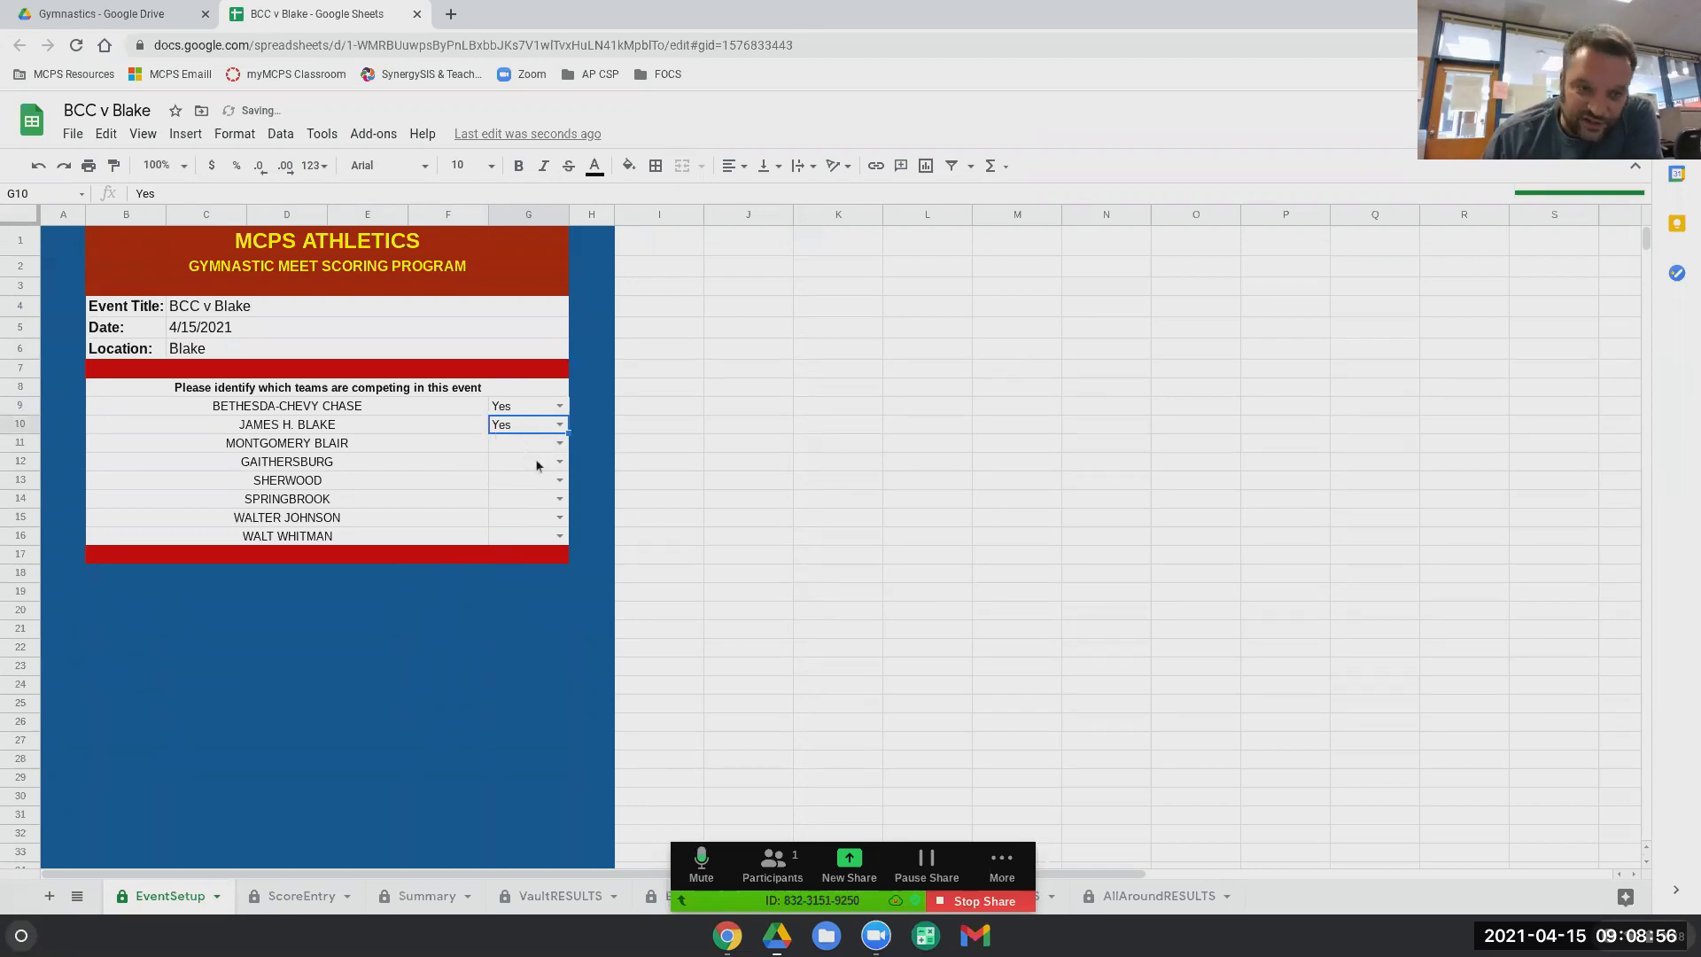
{"action": "left_click", "coordinate": [294, 897]}
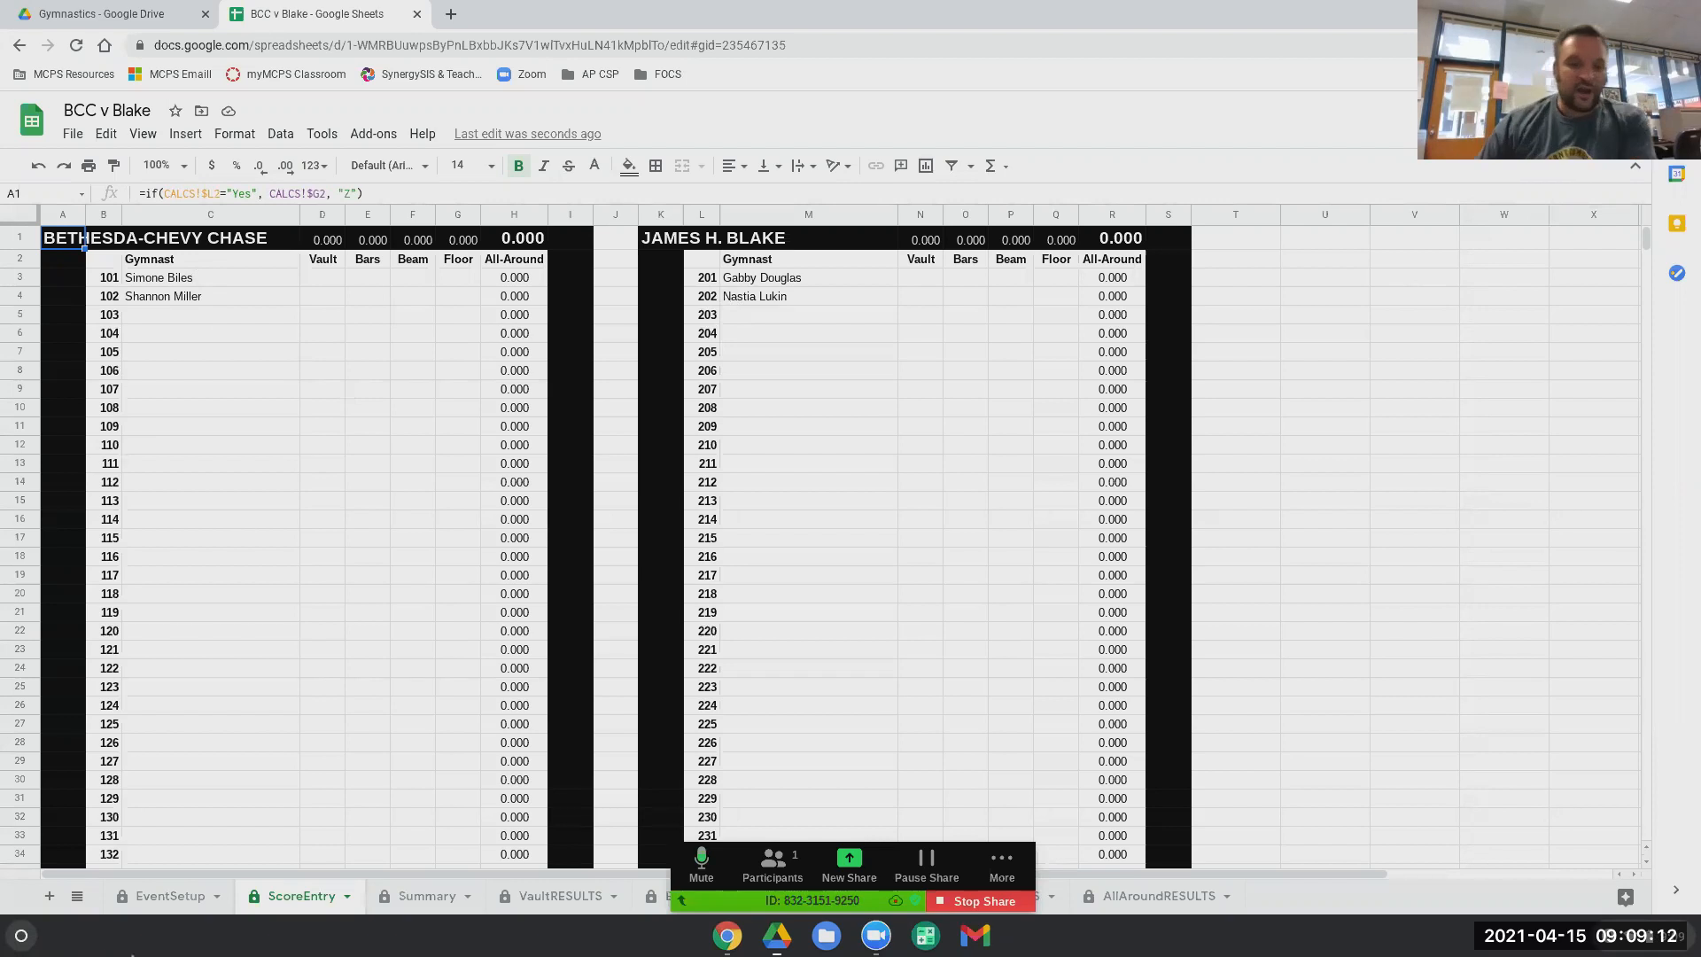
{"action": "left_click", "coordinate": [155, 896]}
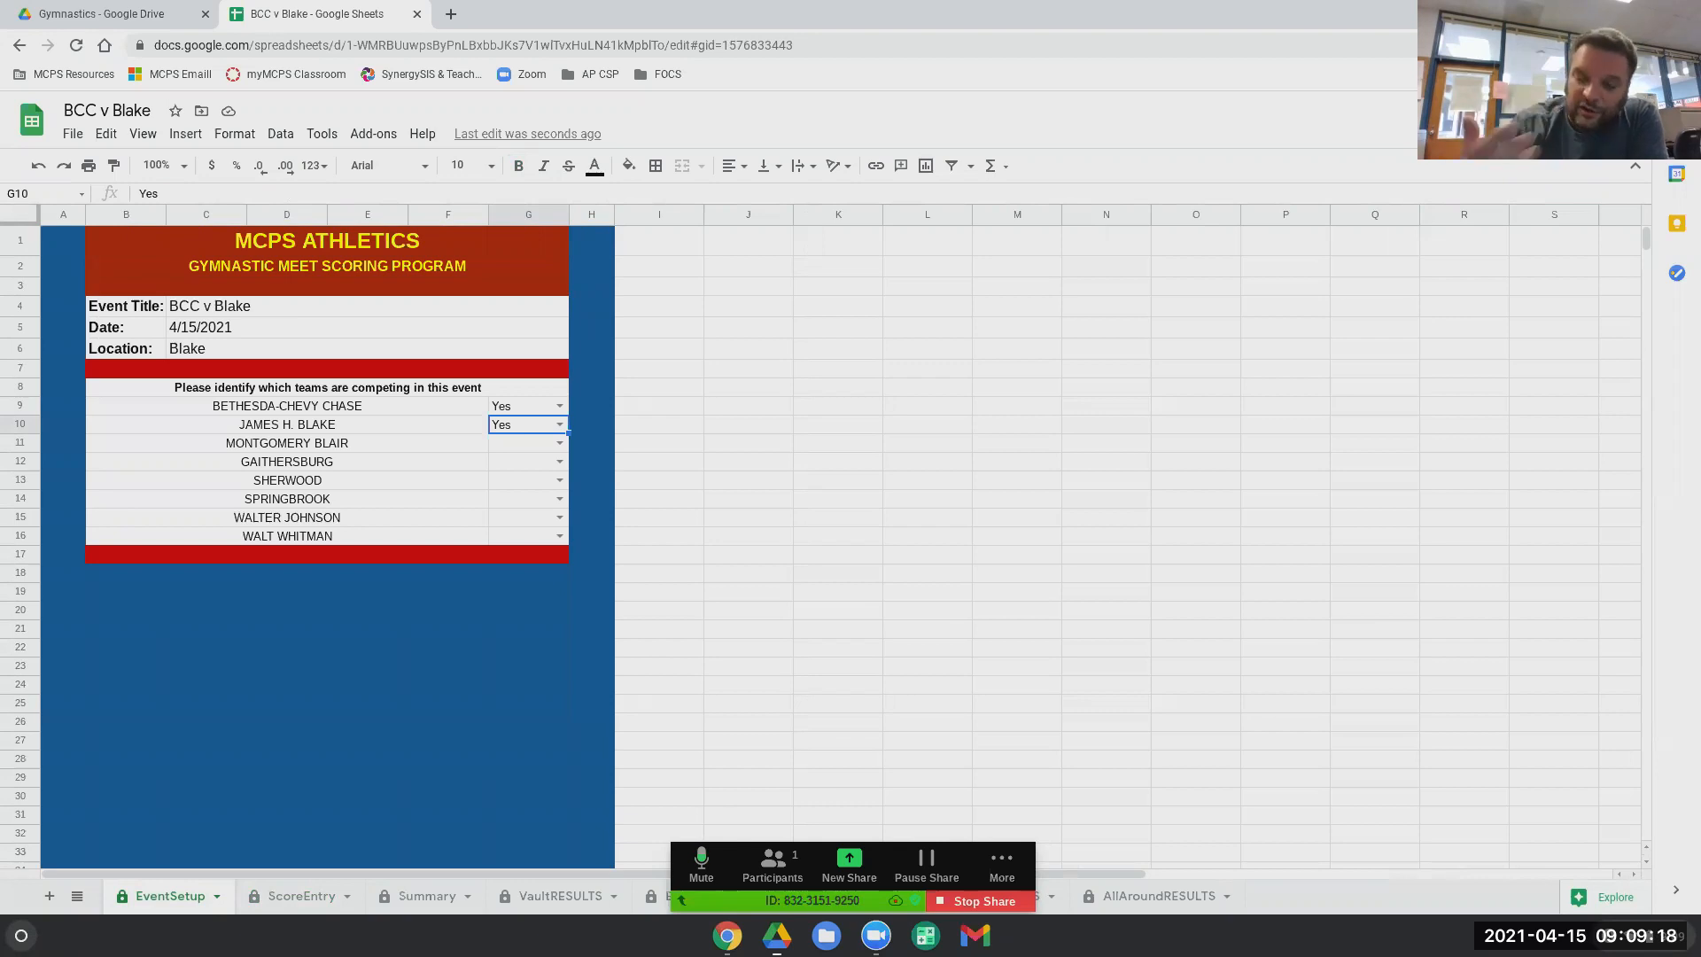
Step: On the ScoreEntry sheet, enter a score of 10 in Vault, Bars, Beam and Floor for Bethesda-Chevy Chase gymnast 101
{"action": "left_click", "coordinate": [303, 908]}
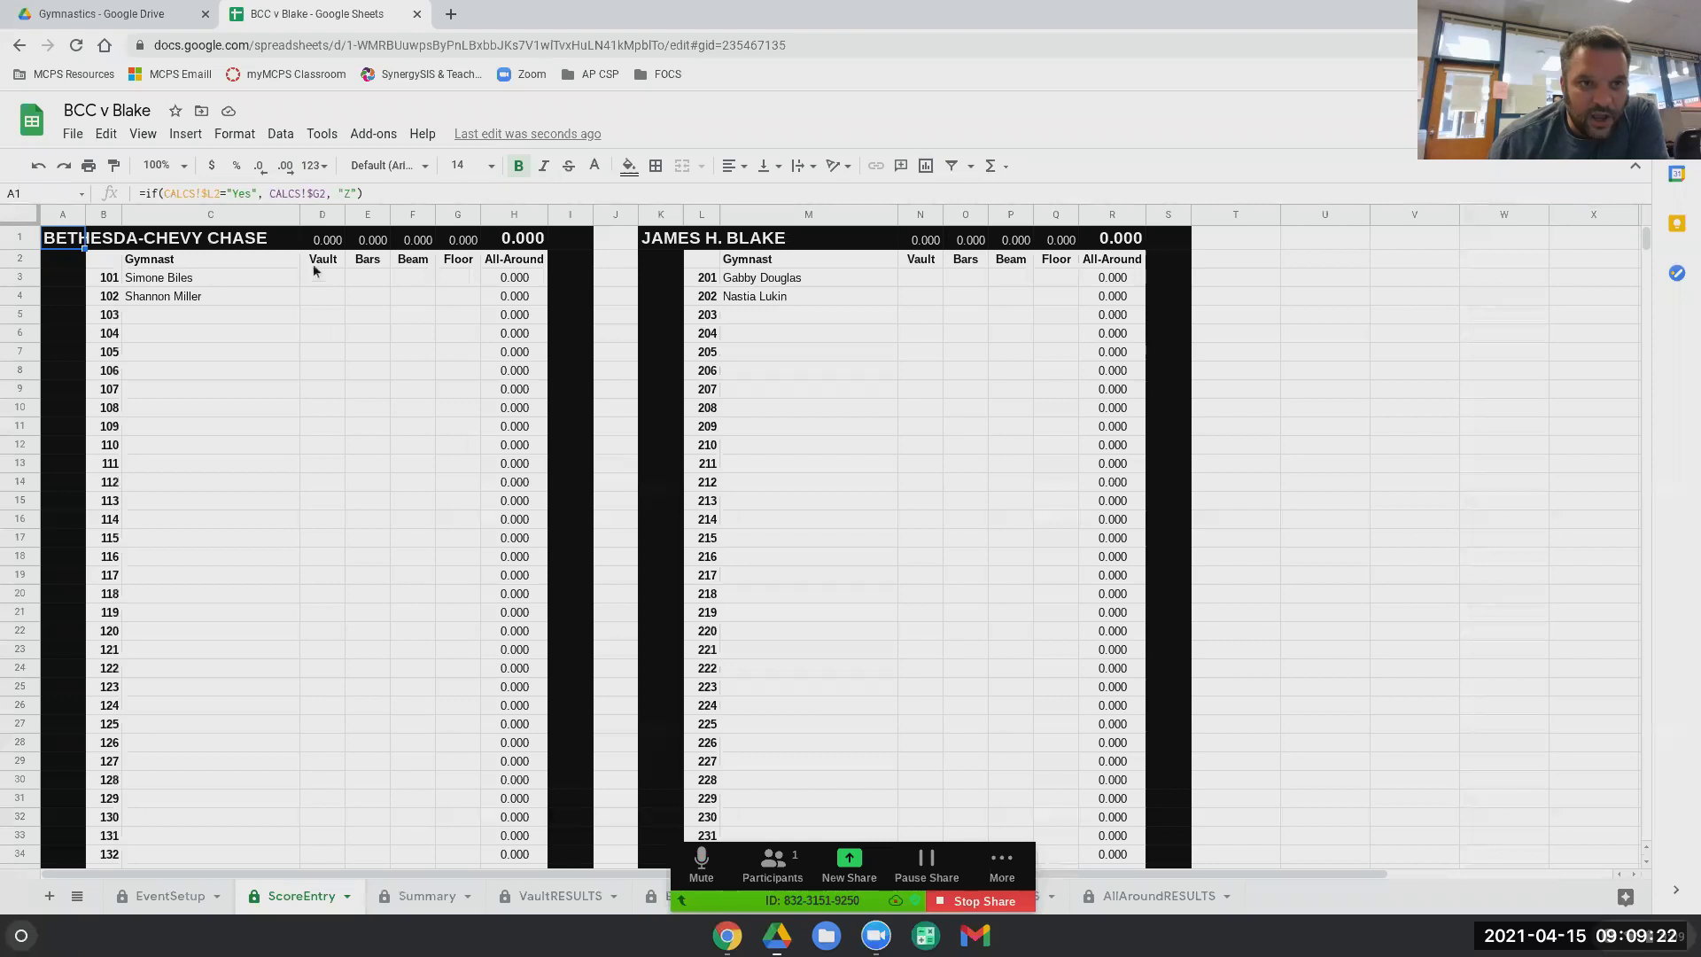
{"action": "left_click", "coordinate": [321, 279]}
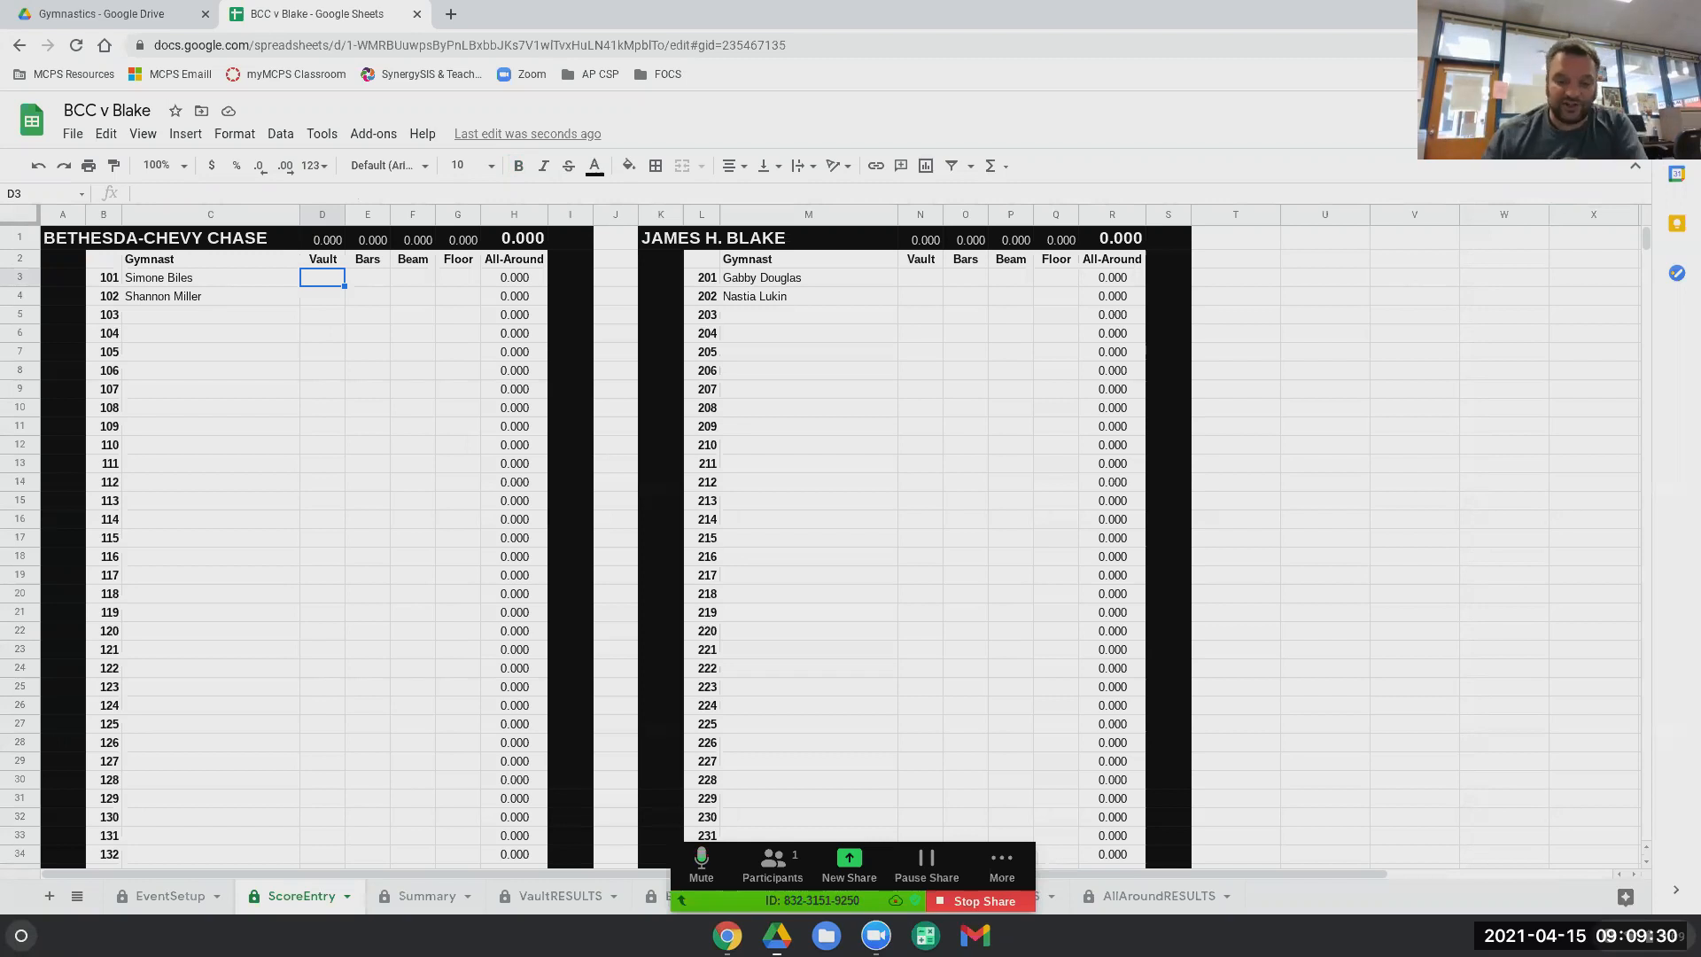
{"action": "type", "text": "10"}
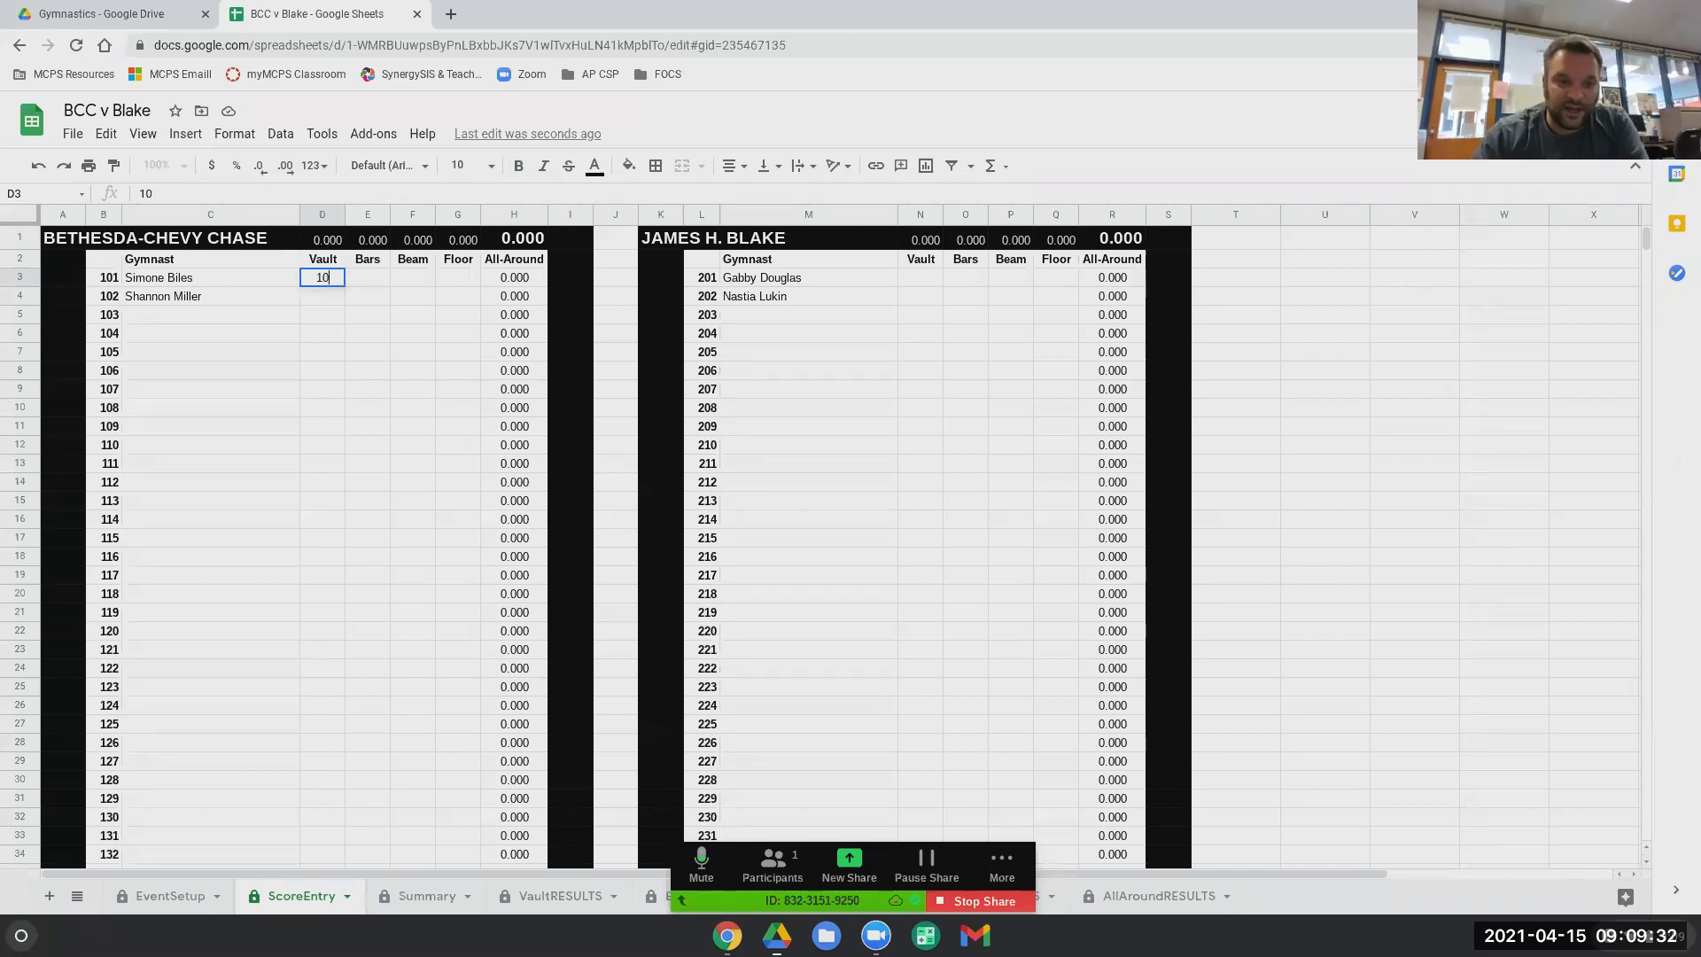
{"action": "key", "text": "Tab"}
{"action": "type", "text": "10"}
{"action": "key", "text": "Tab"}
{"action": "type", "text": "101"}
{"action": "key", "text": "BackSpace"}
{"action": "key", "text": "Tab"}
{"action": "type", "text": "10"}
{"action": "key", "text": "Return"}
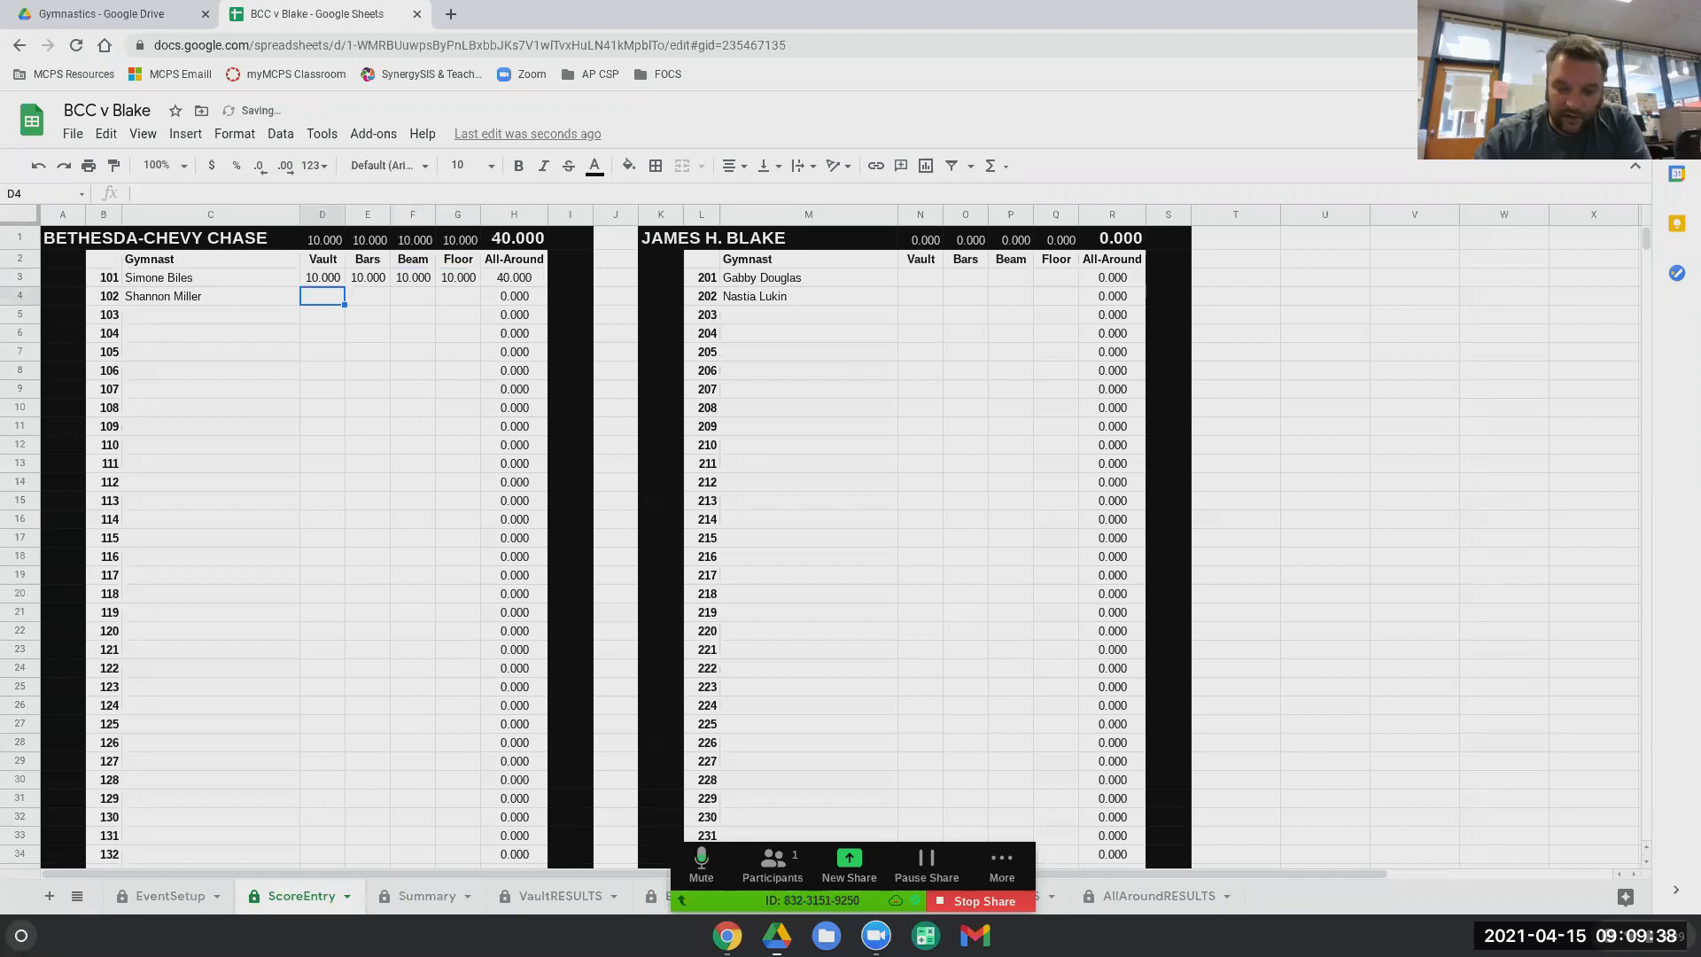
Step: Enter the scores for Bethesda-Chevy Chase gymnast 102: Vault 9.5, Bars 8.7, Beam 9.3 and Floor 8.1
{"action": "type", "text": "9.5"}
{"action": "key", "text": "Tab"}
{"action": "type", "text": "8.7"}
{"action": "key", "text": "Tab"}
{"action": "type", "text": "9.3"}
{"action": "key", "text": "Tab"}
{"action": "type", "text": "8.1"}
Step: Enter the scores for James H. Blake gymnast 201: Vault 9.5, Bars 8.8, Beam 9.2 and Floor 8.3
{"action": "left_click", "coordinate": [922, 279]}
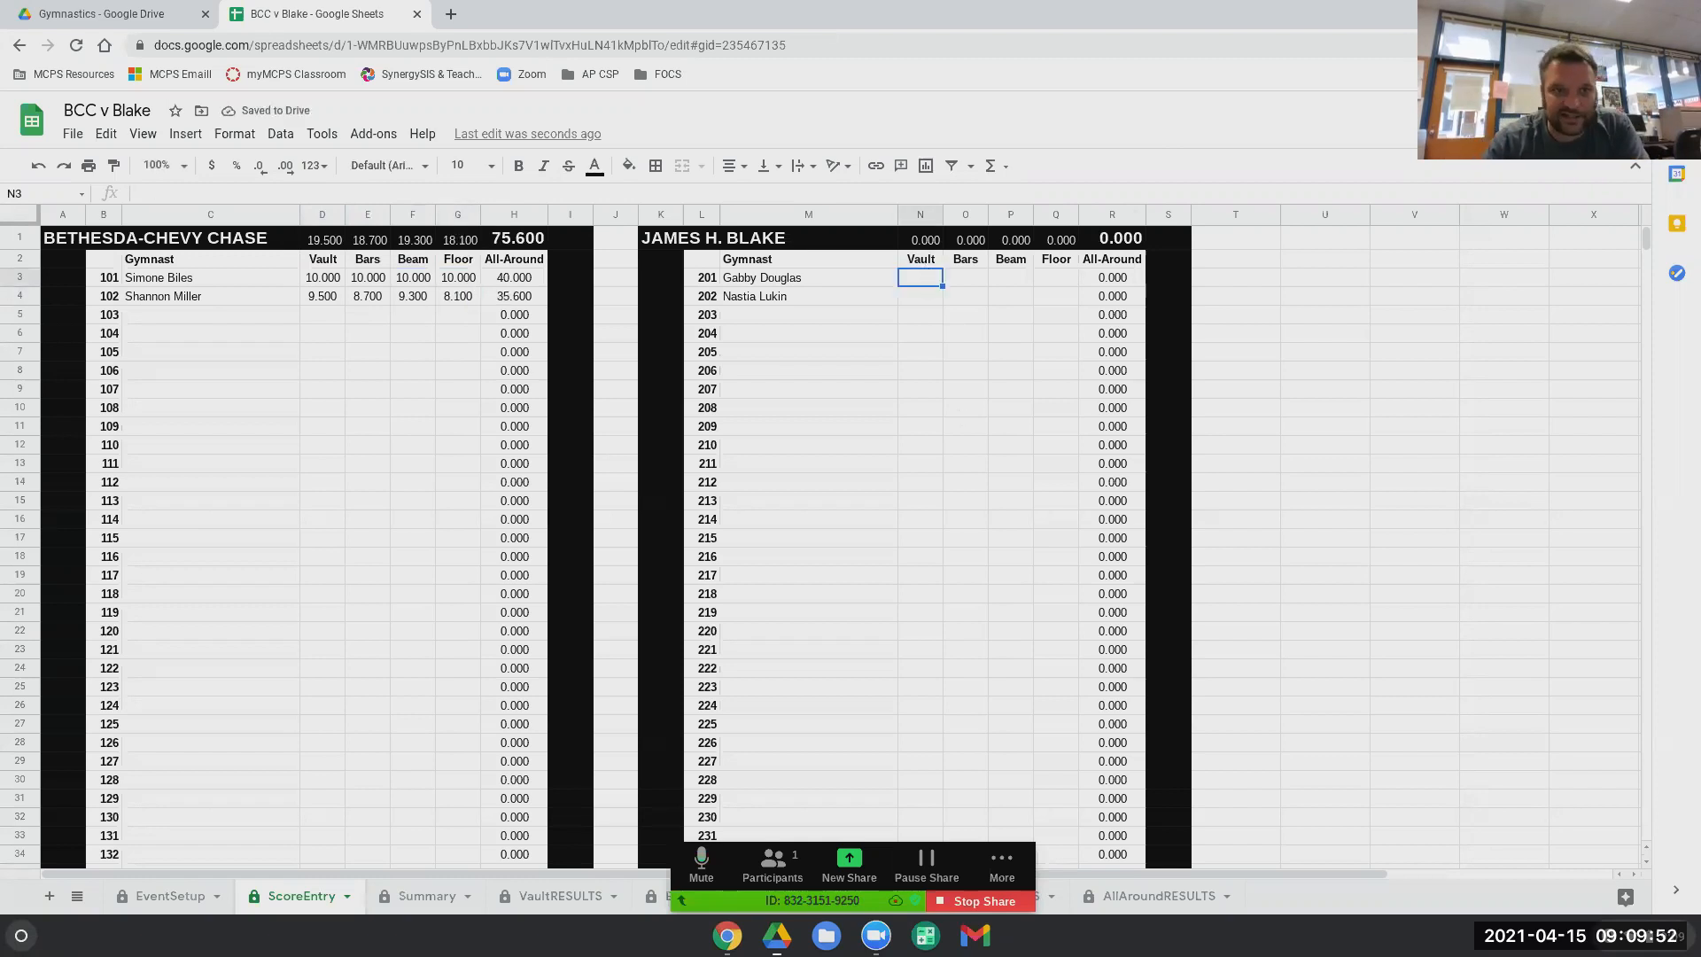
{"action": "type", "text": "9.5"}
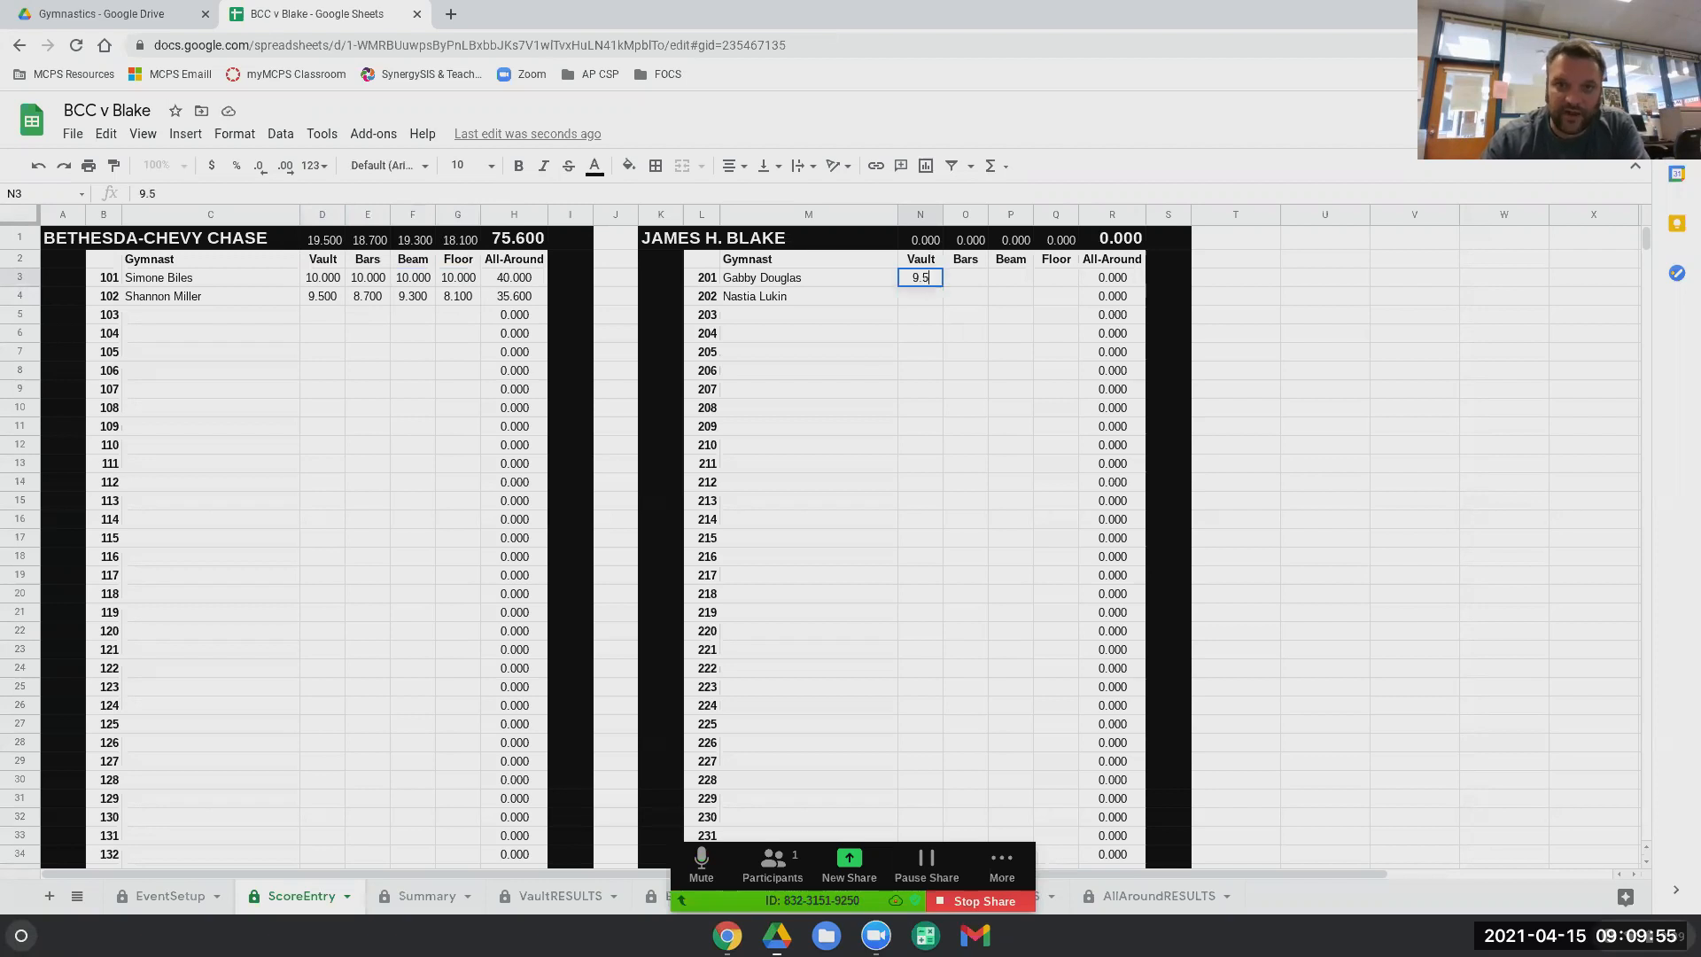
{"action": "key", "text": "Tab"}
{"action": "type", "text": "8.8"}
{"action": "key", "text": "Tab"}
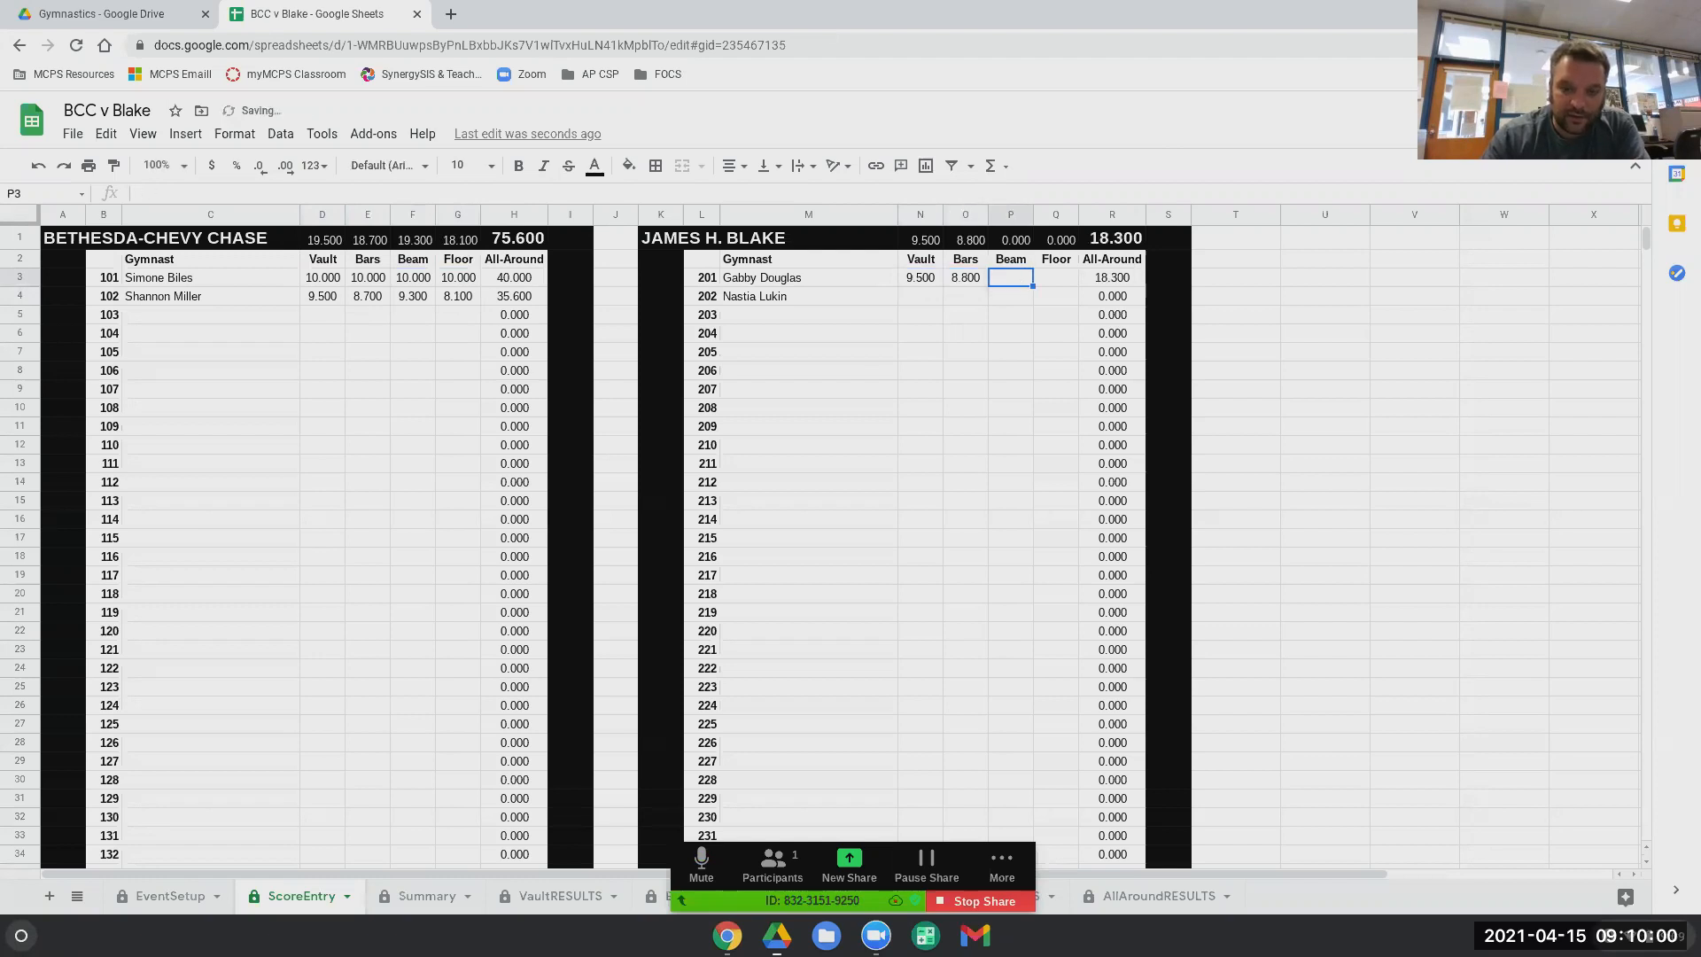
{"action": "type", "text": "9.2"}
{"action": "key", "text": "Tab"}
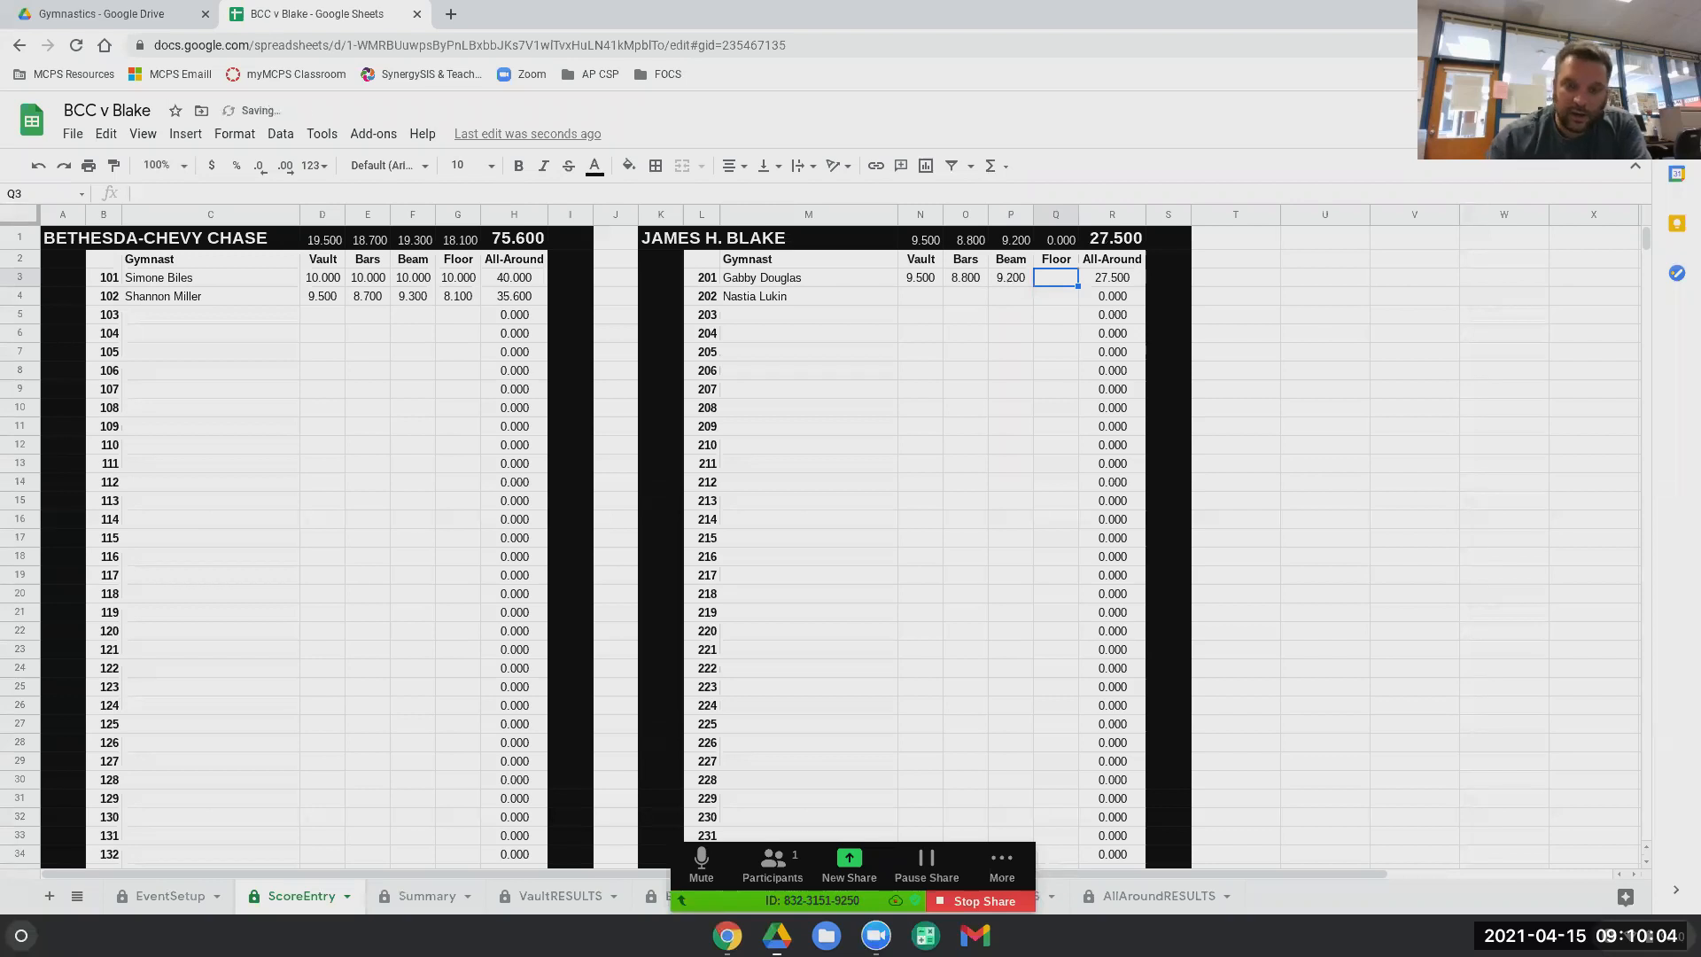
{"action": "type", "text": "8"}
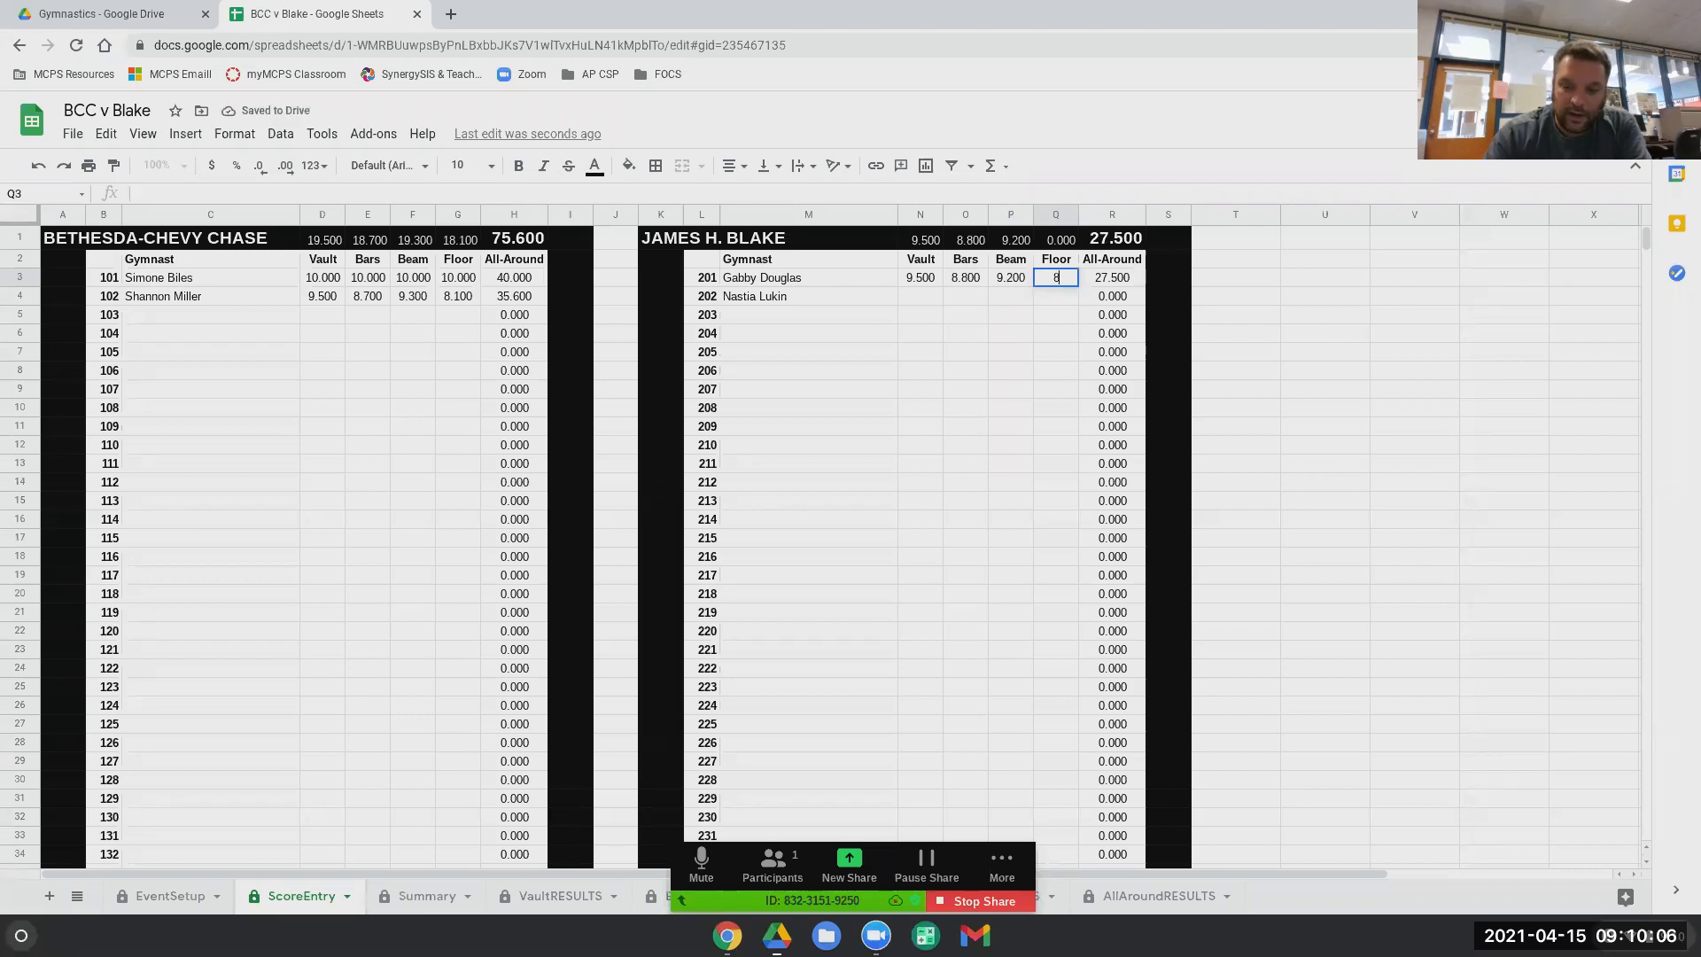
{"action": "type", "text": ".3"}
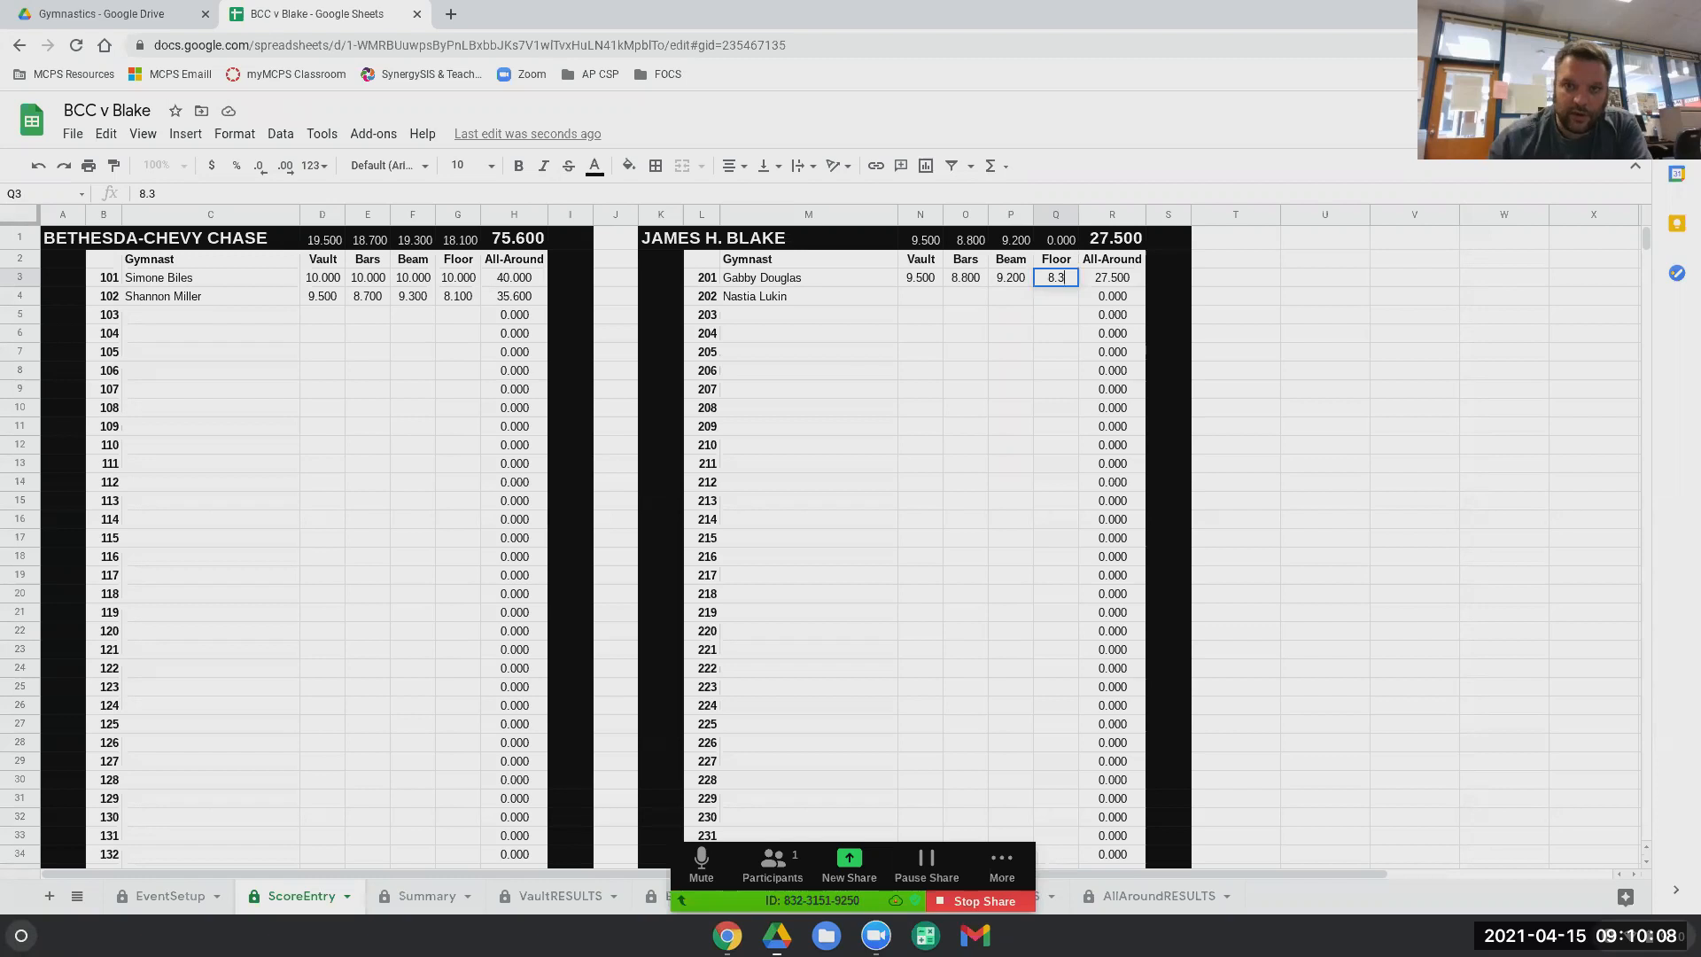
Step: Enter the scores for James H. Blake gymnast 202: Vault 10, Bars 8.2, Beam 9.4 and Floor 8.0
{"action": "left_click", "coordinate": [934, 301]}
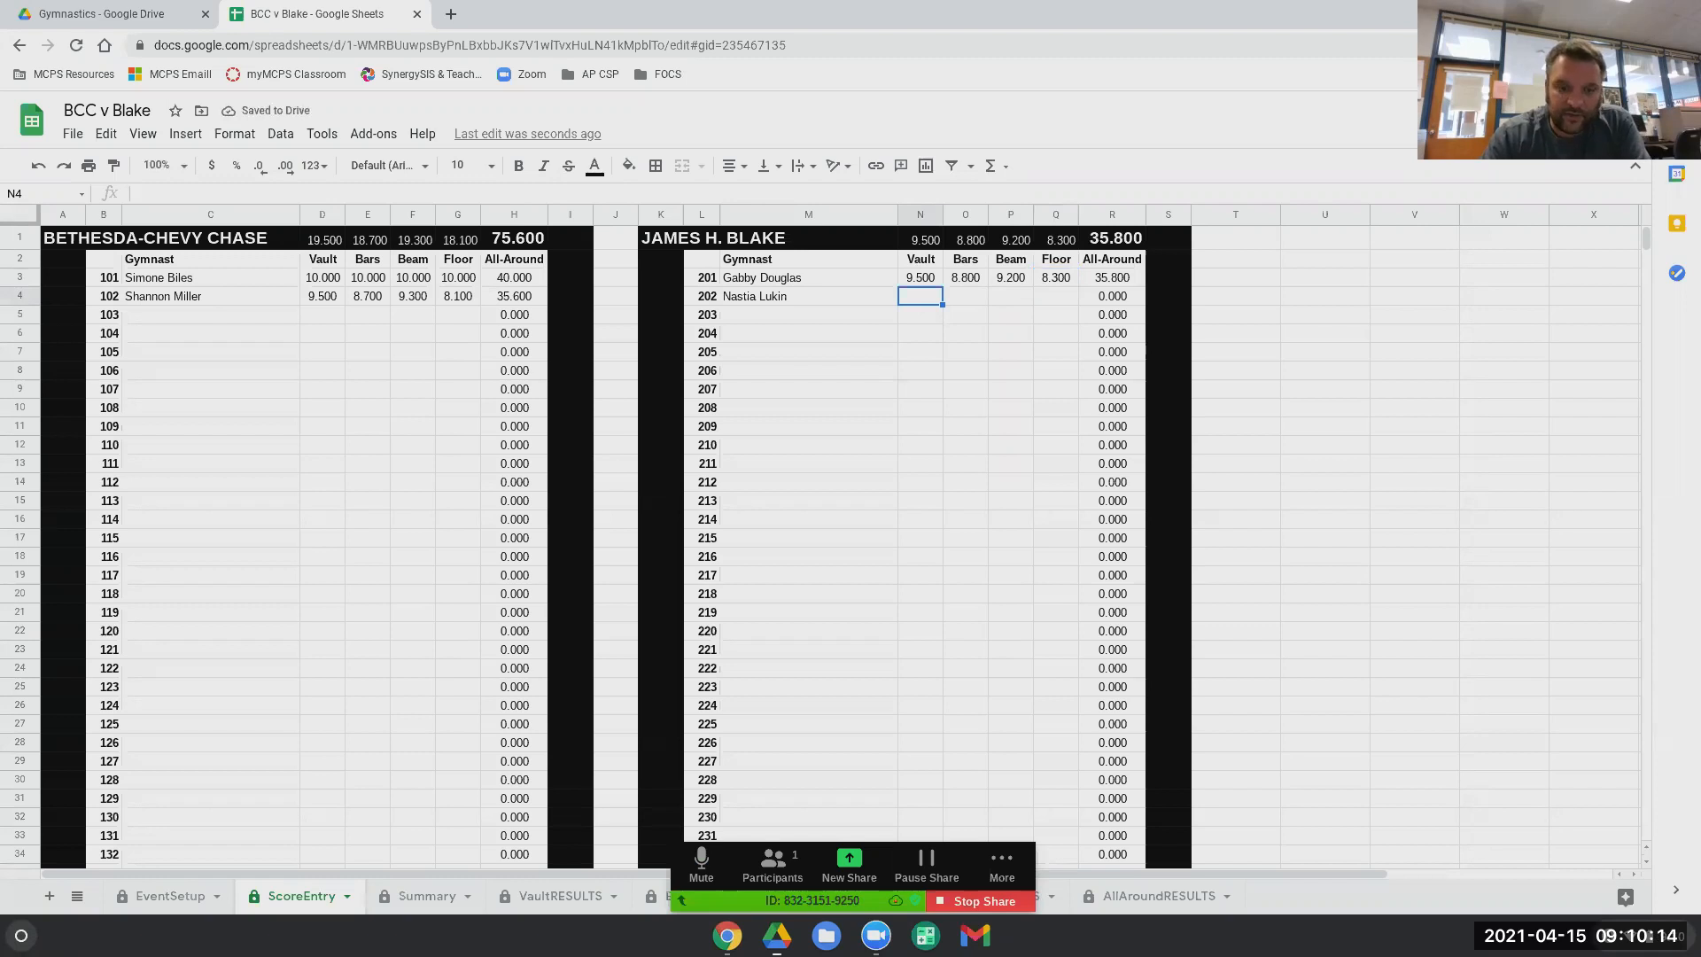
{"action": "type", "text": "10"}
{"action": "key", "text": "Tab"}
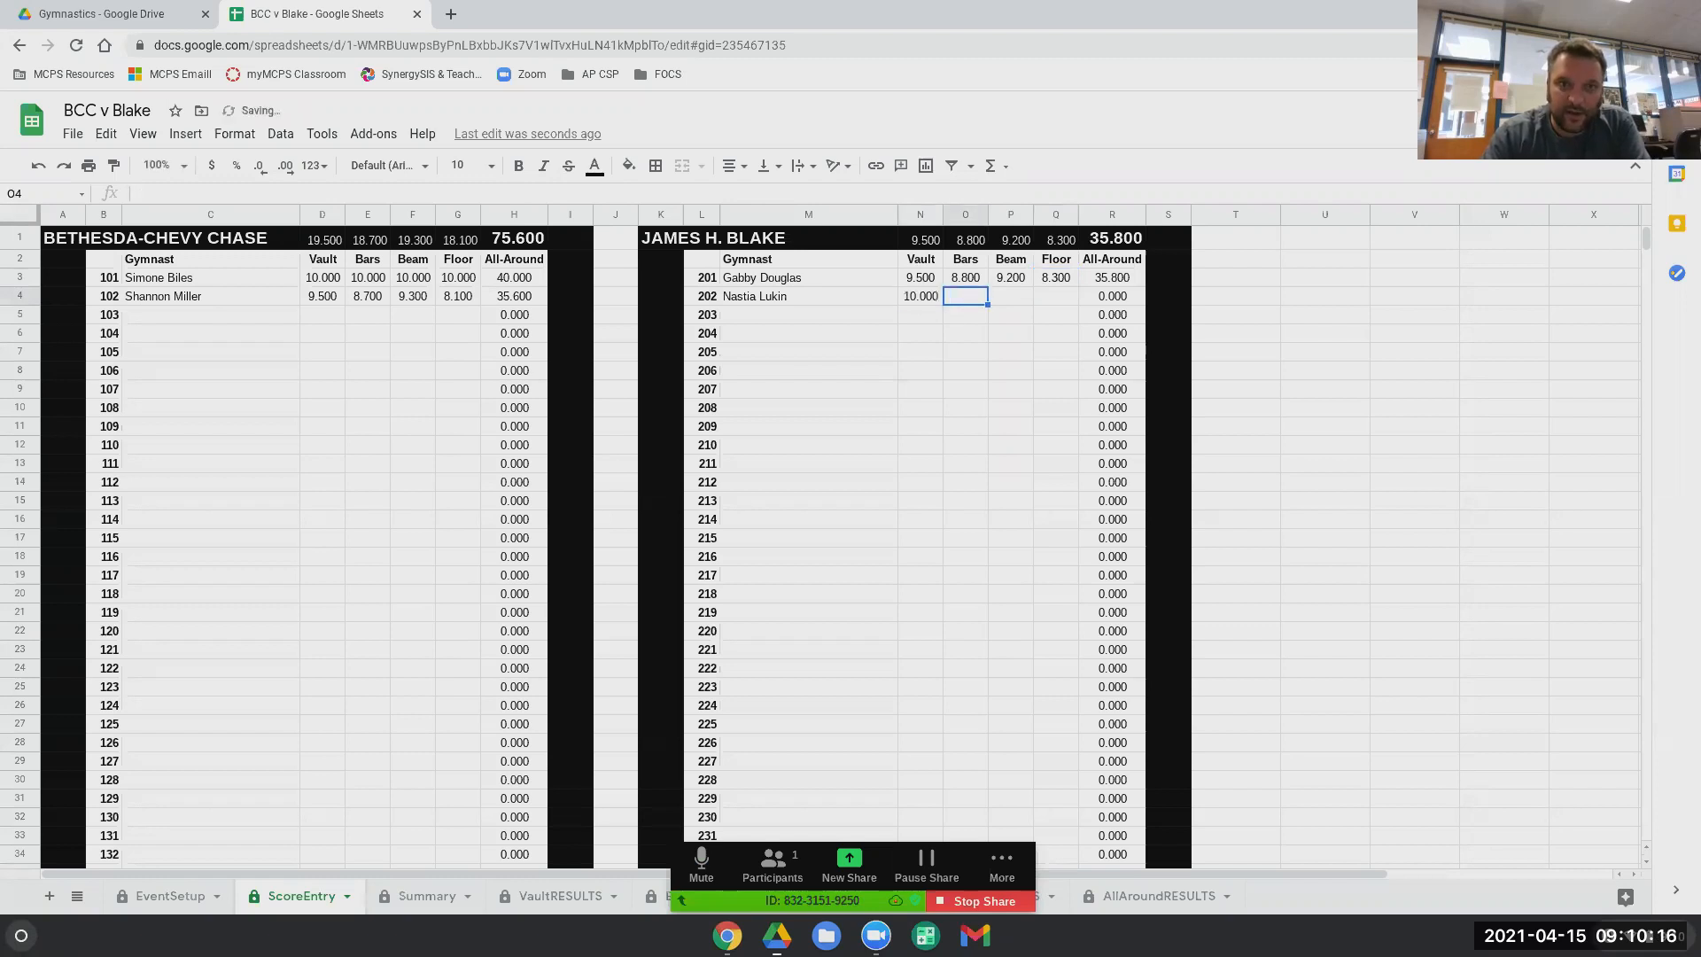
{"action": "type", "text": "8.2"}
{"action": "key", "text": "Tab"}
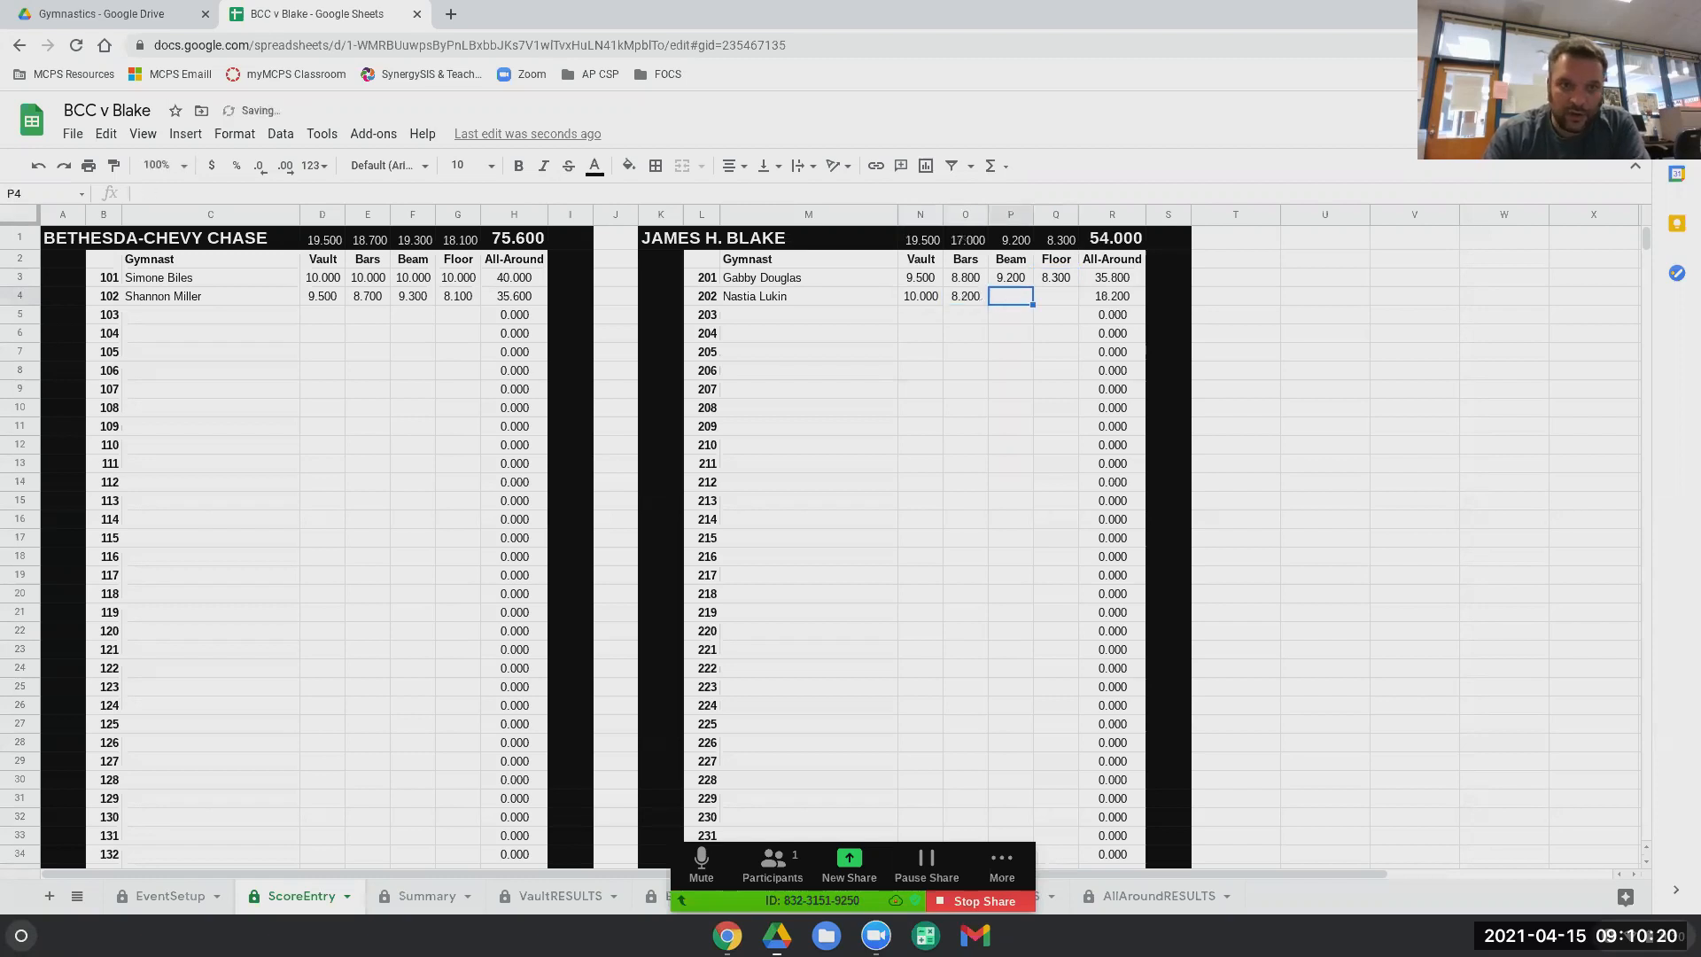
{"action": "type", "text": "9.4"}
{"action": "key", "text": "Tab"}
{"action": "type", "text": "8.0"}
{"action": "key", "text": "Return"}
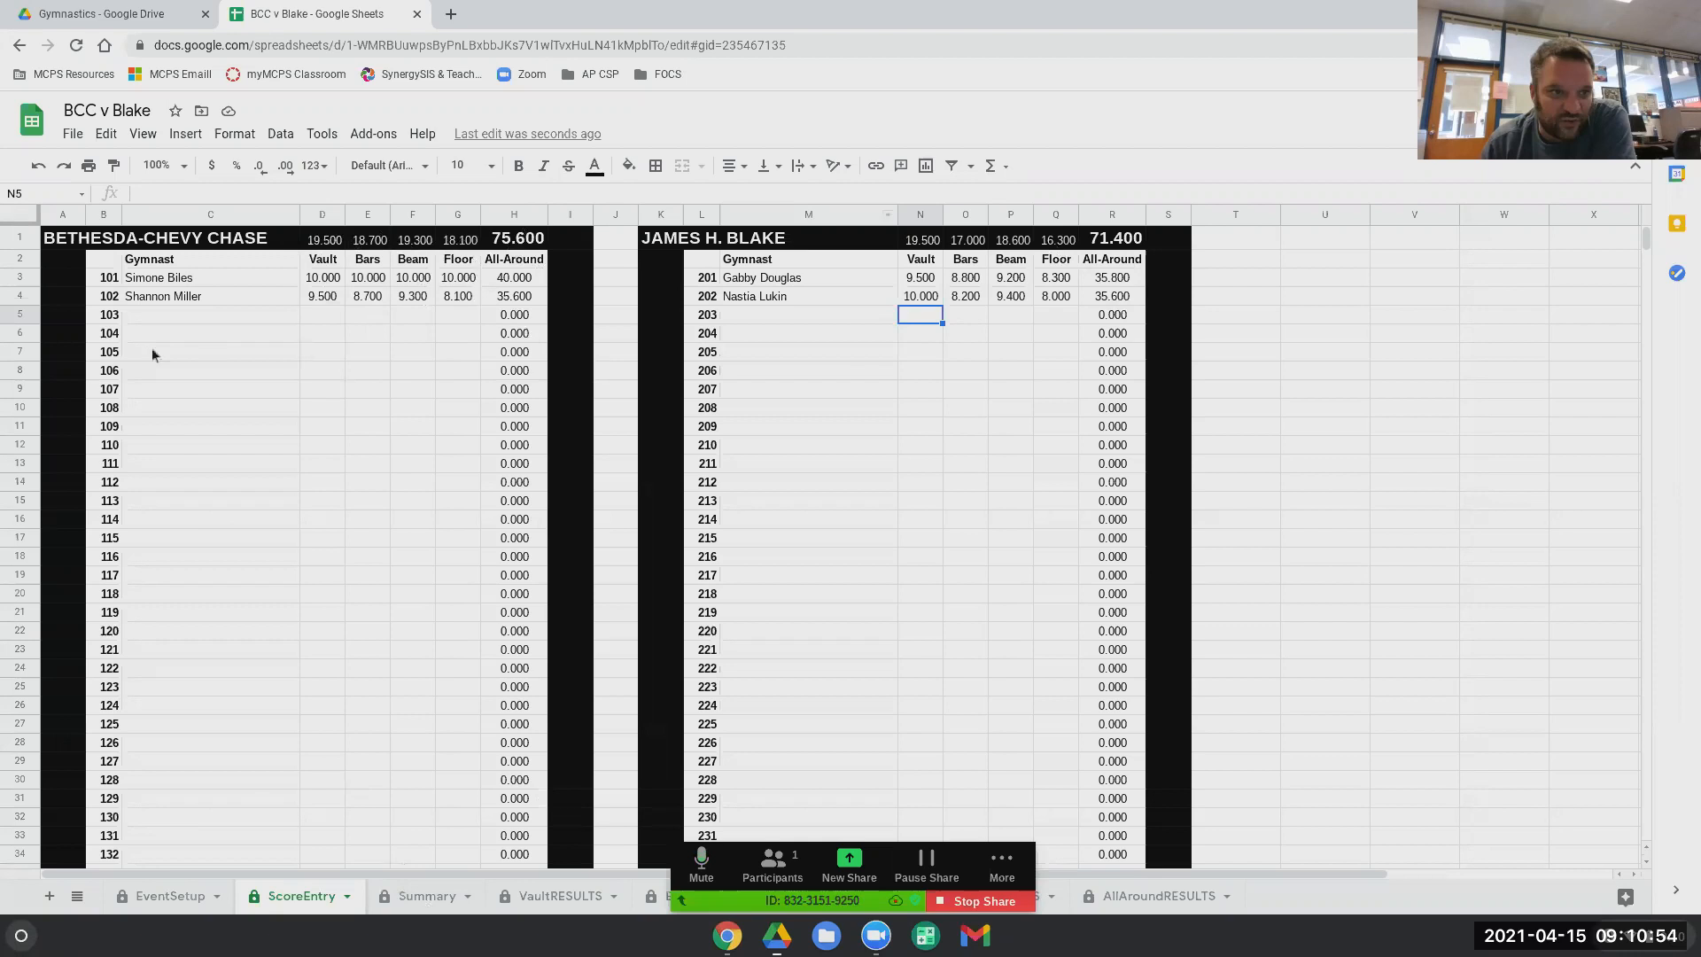
Step: Review the team scores and the Vault, Bars, Beam, Floor and All Around rankings on the Summary sheet
{"action": "left_click", "coordinate": [409, 905]}
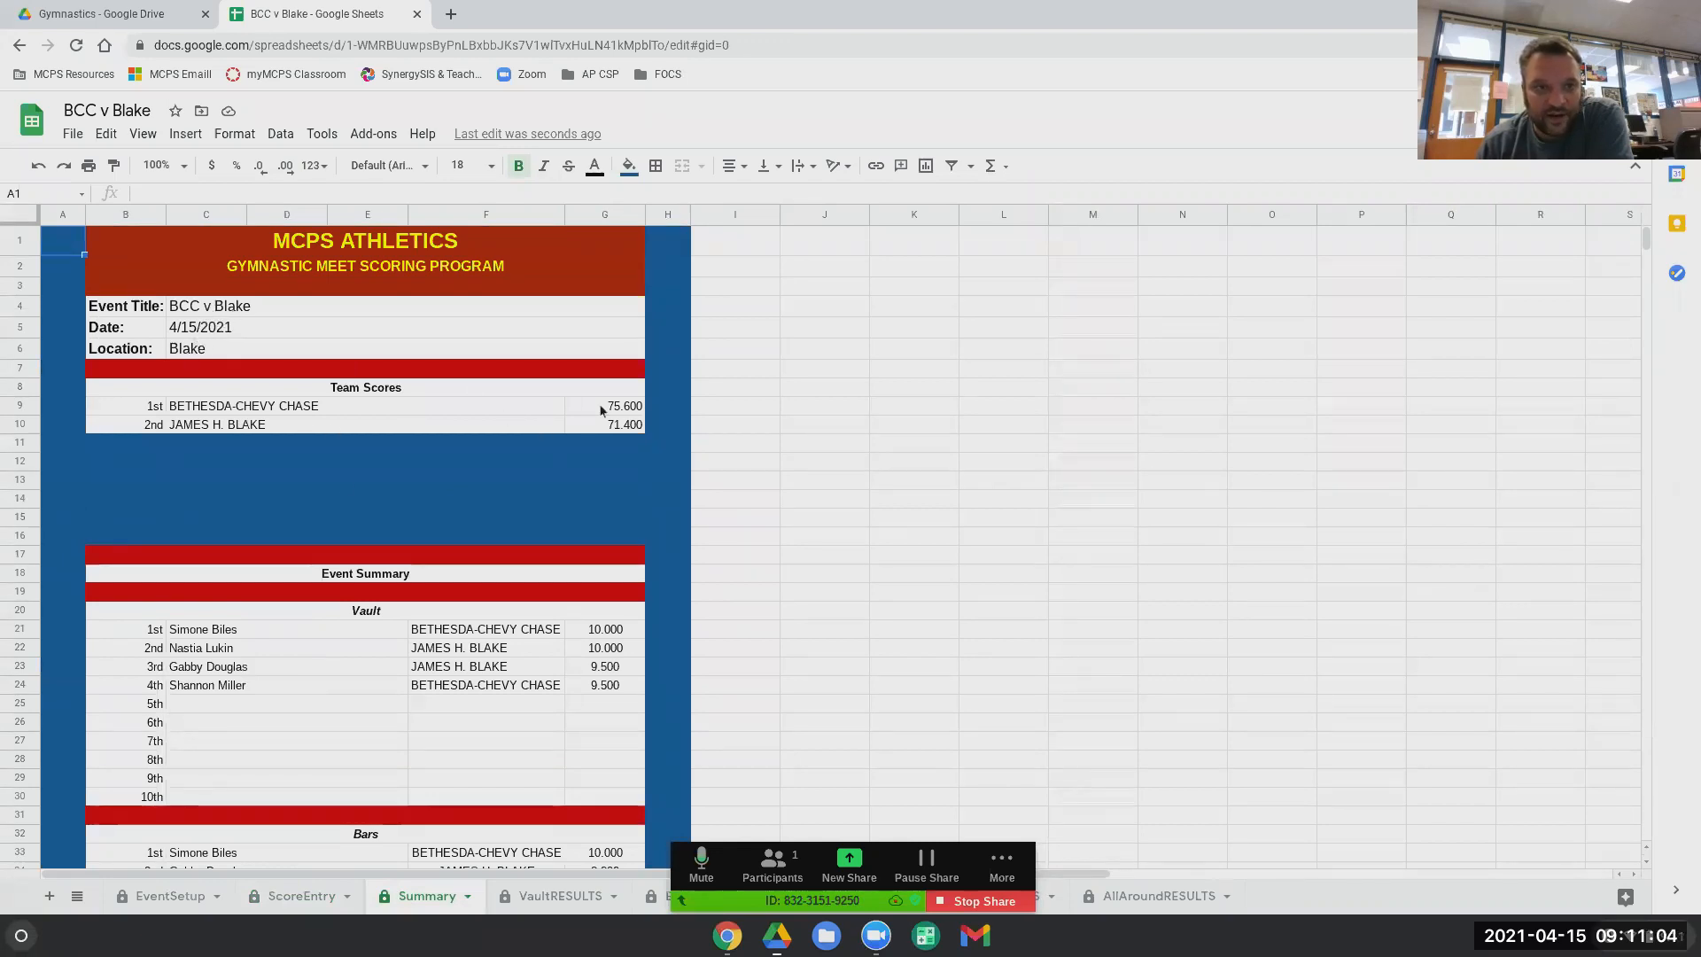
{"action": "scroll", "coordinate": [478, 558], "scroll_direction": "down", "scroll_amount": 1}
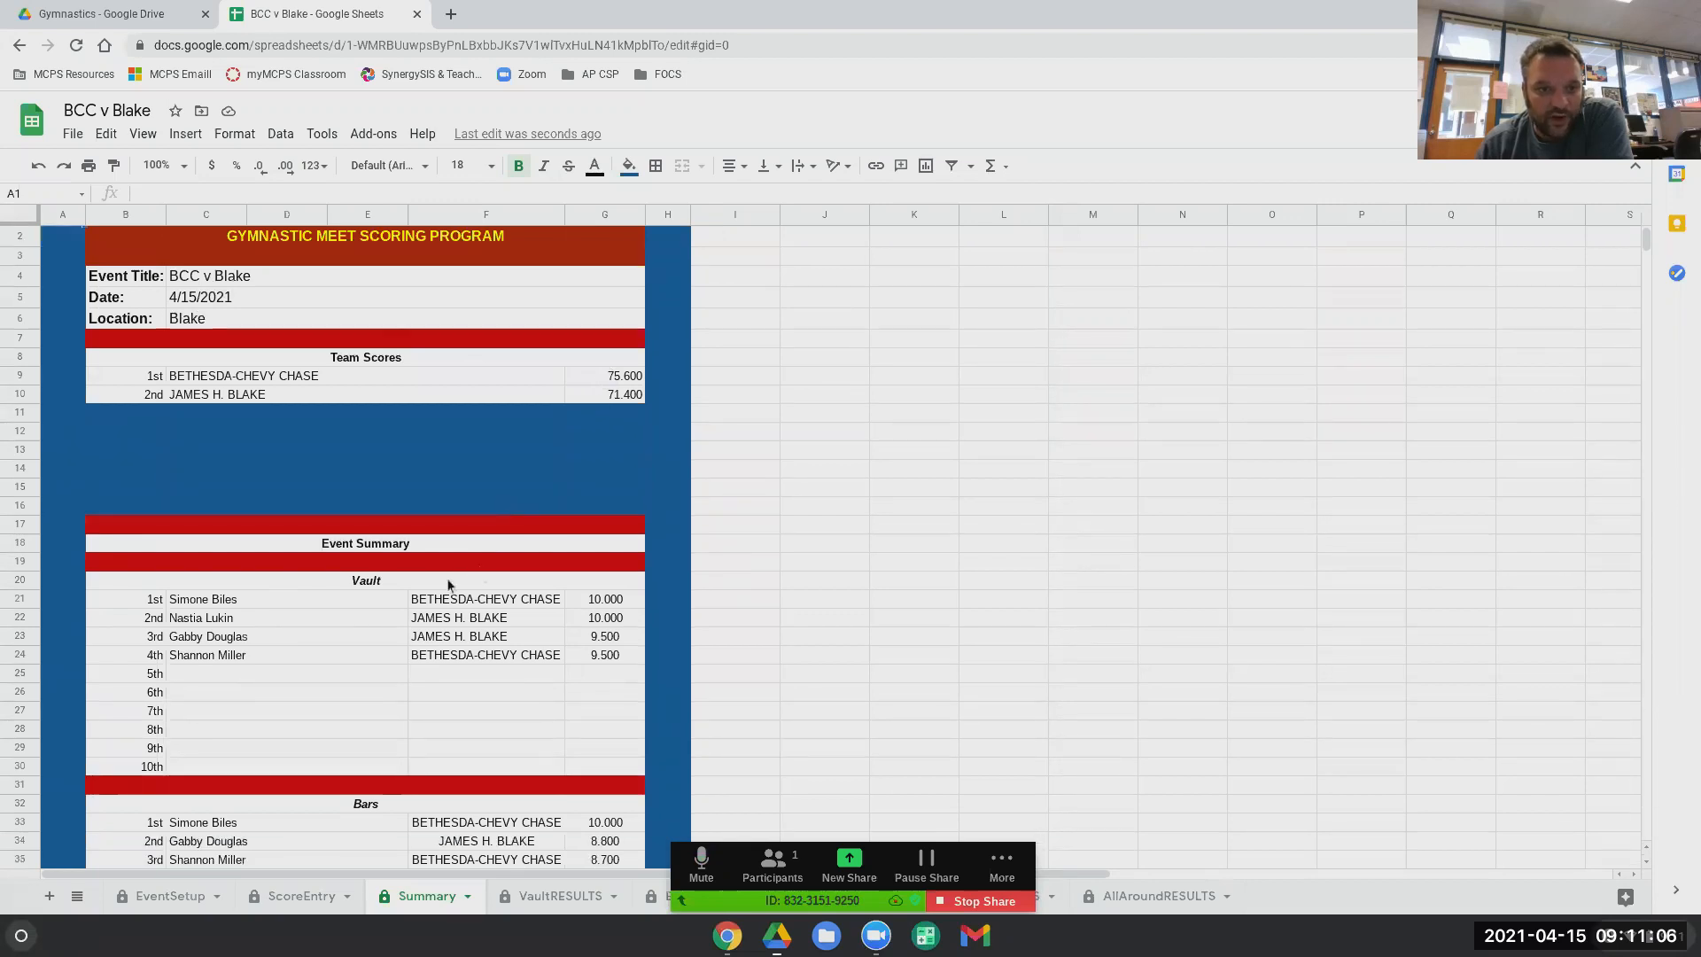
{"action": "scroll", "coordinate": [408, 651], "scroll_direction": "down", "scroll_amount": 1}
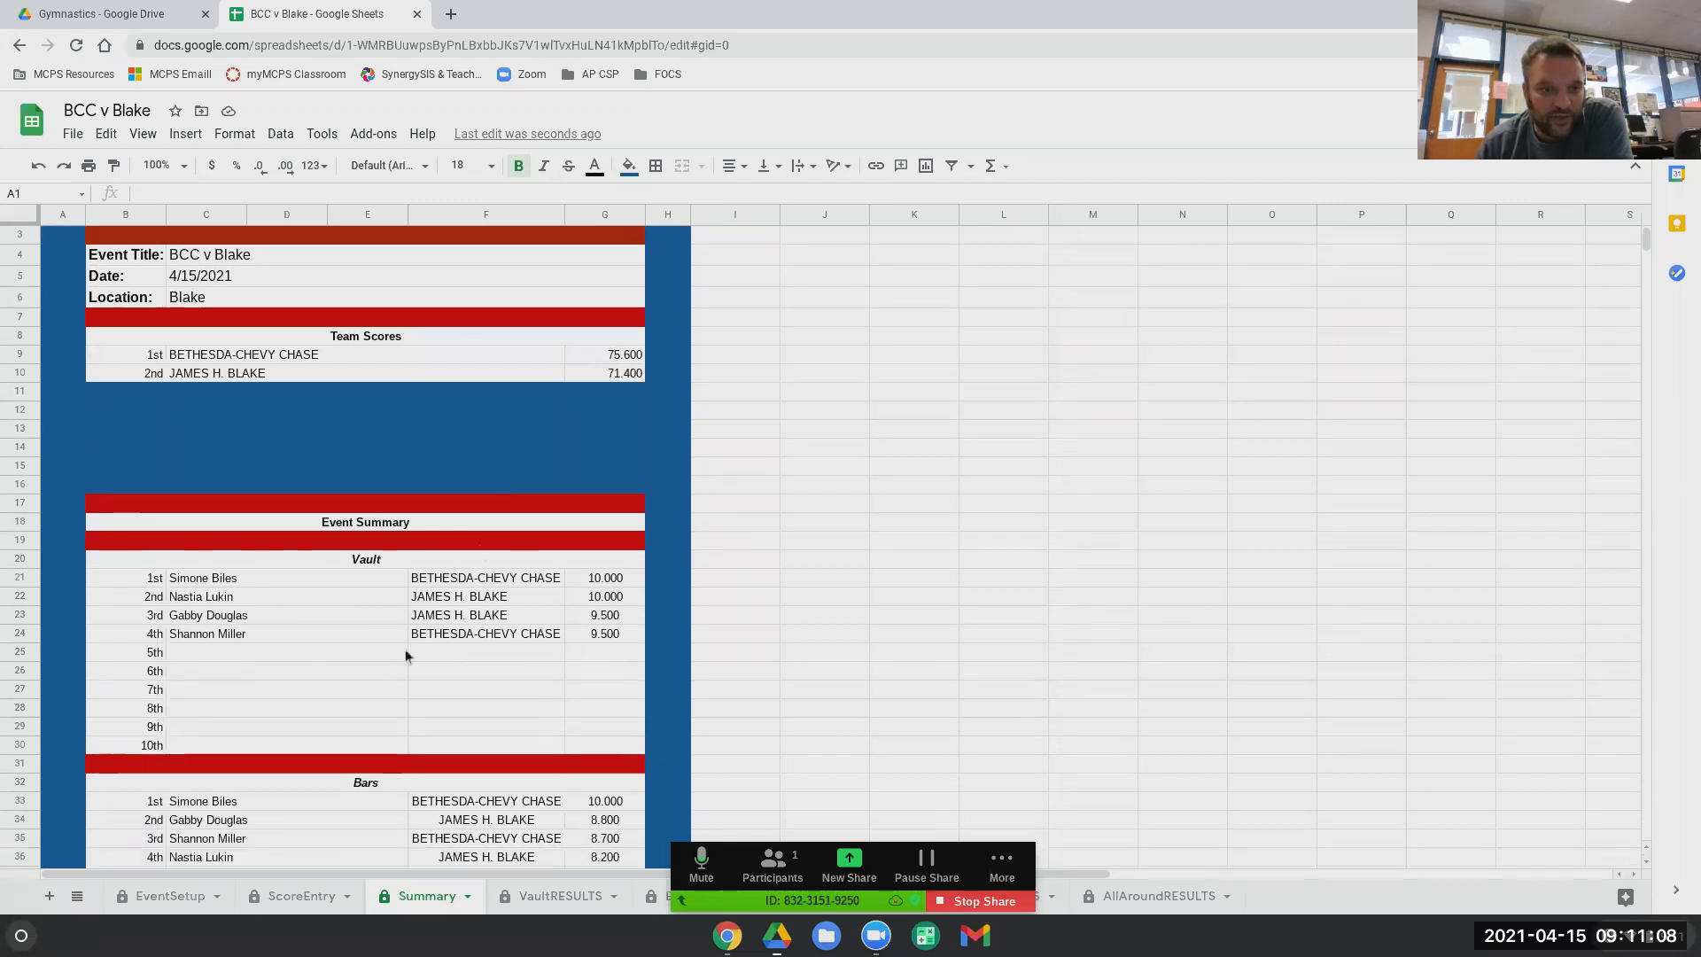
{"action": "scroll", "coordinate": [473, 649], "scroll_direction": "down", "scroll_amount": 1}
{"action": "scroll", "coordinate": [448, 660], "scroll_direction": "down", "scroll_amount": 2}
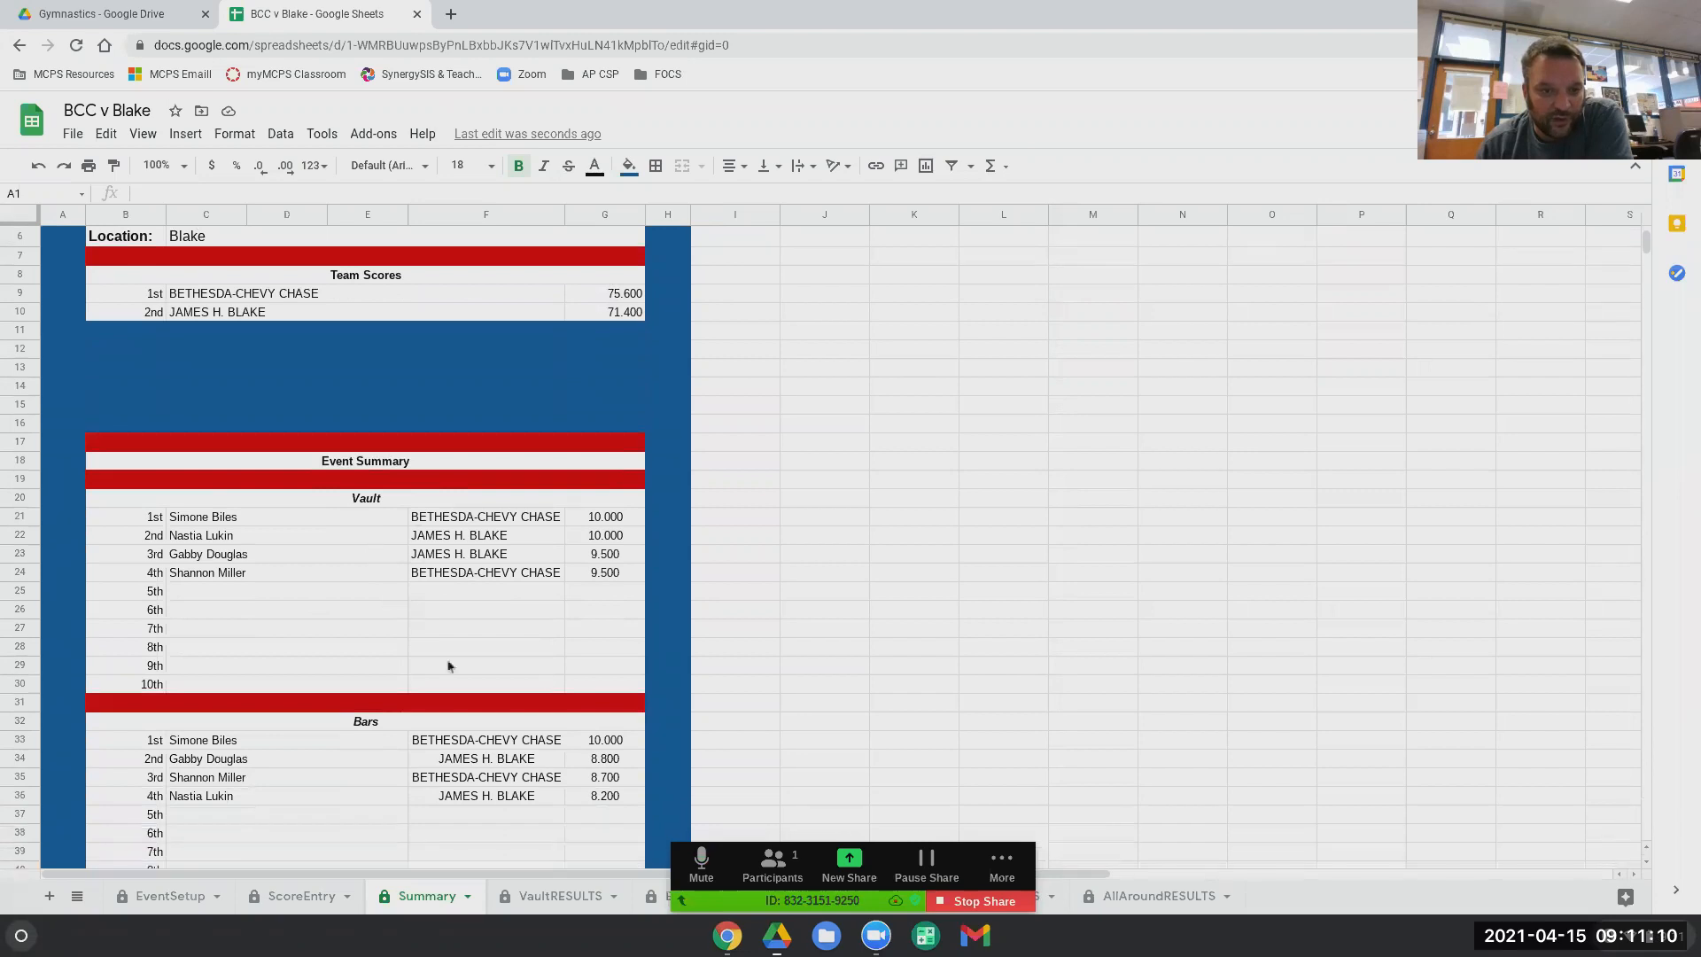
{"action": "scroll", "coordinate": [497, 778], "scroll_direction": "down", "scroll_amount": 12}
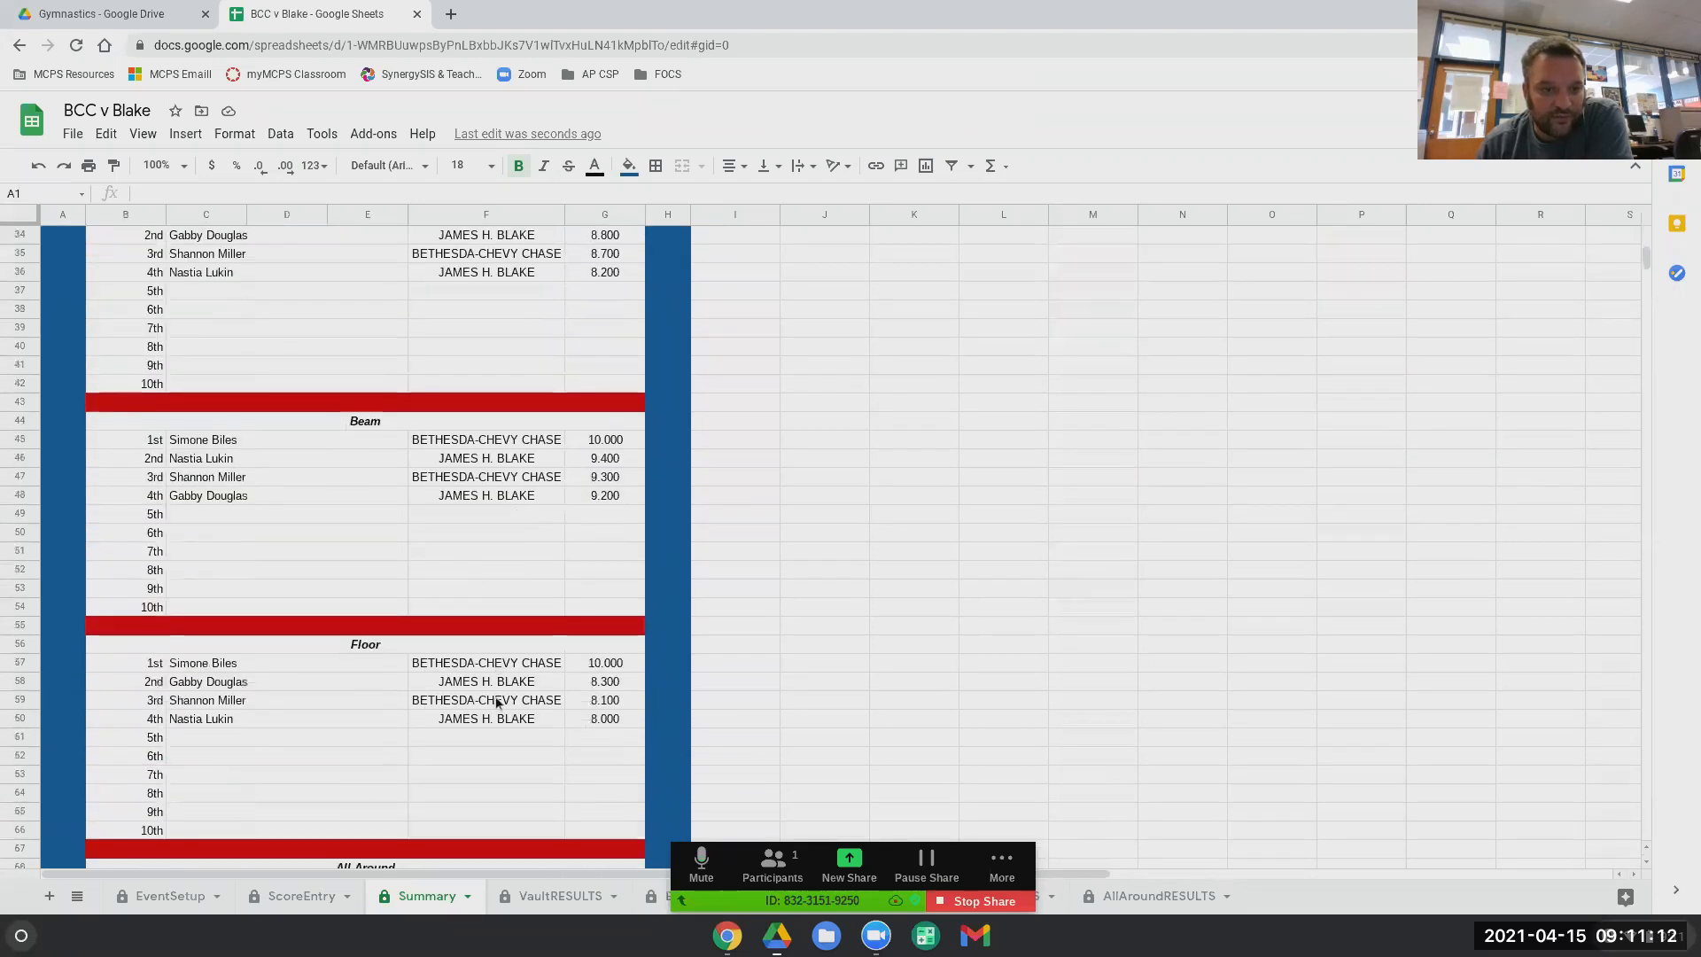
{"action": "scroll", "coordinate": [502, 696], "scroll_direction": "down", "scroll_amount": 2}
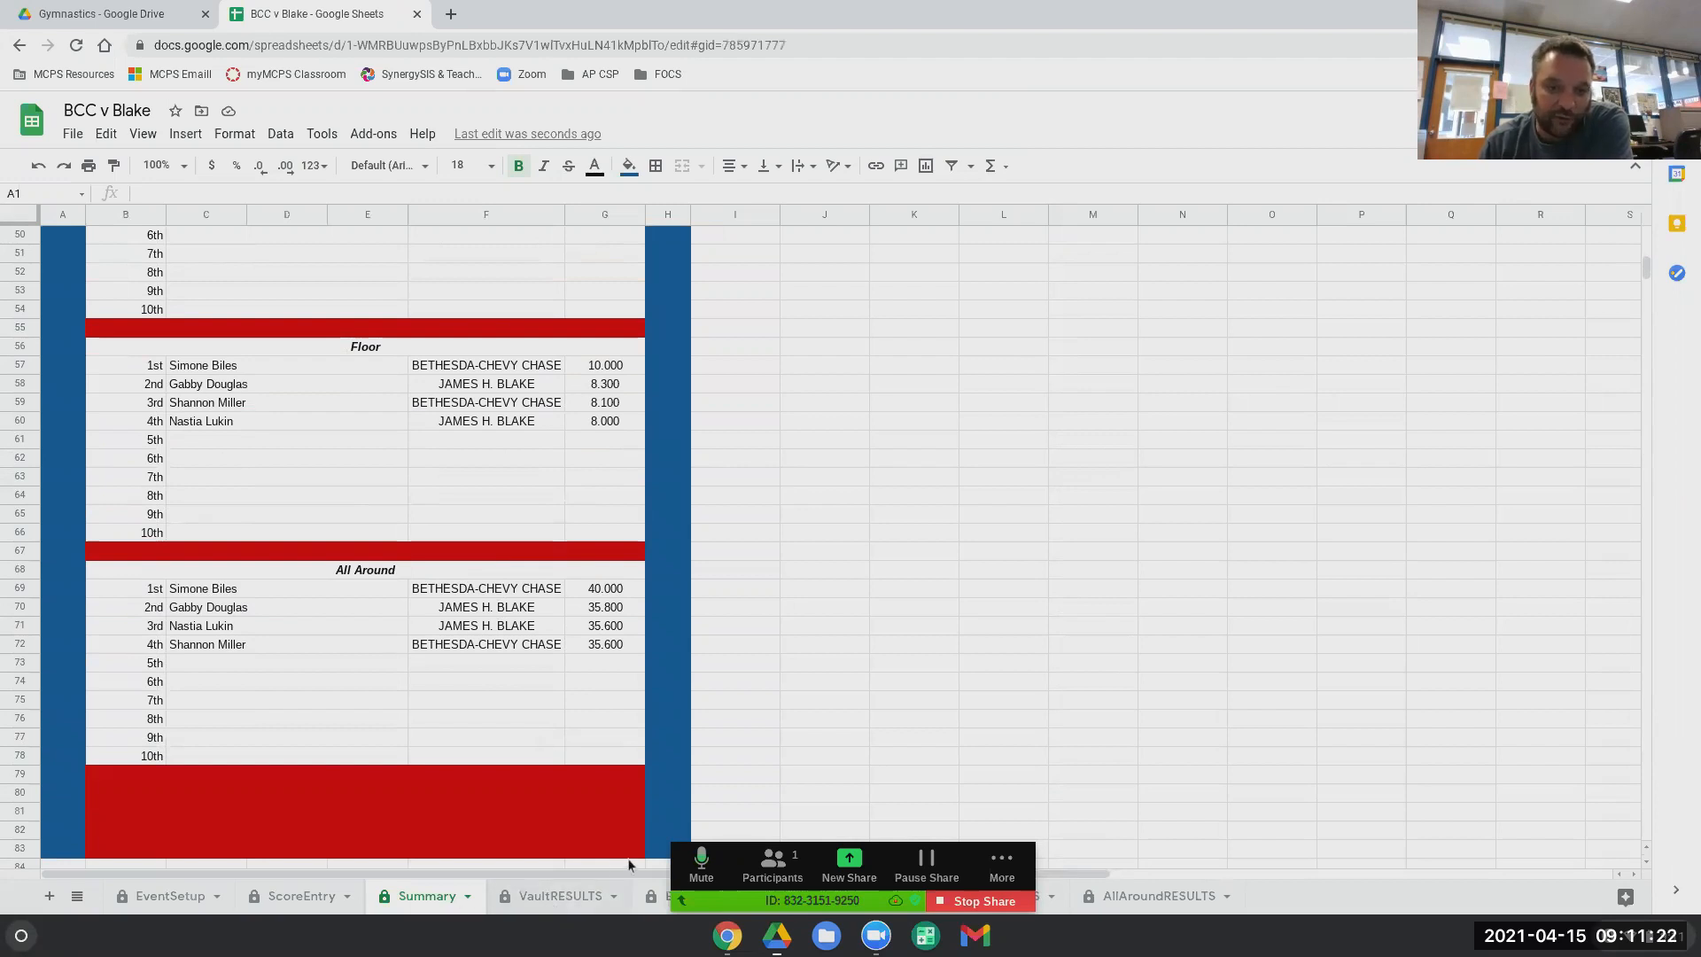
Step: Examine the individual results sheets for Vault, Bars, Beam, Floor and All-Around, including rankings and ties
{"action": "left_click", "coordinate": [552, 897]}
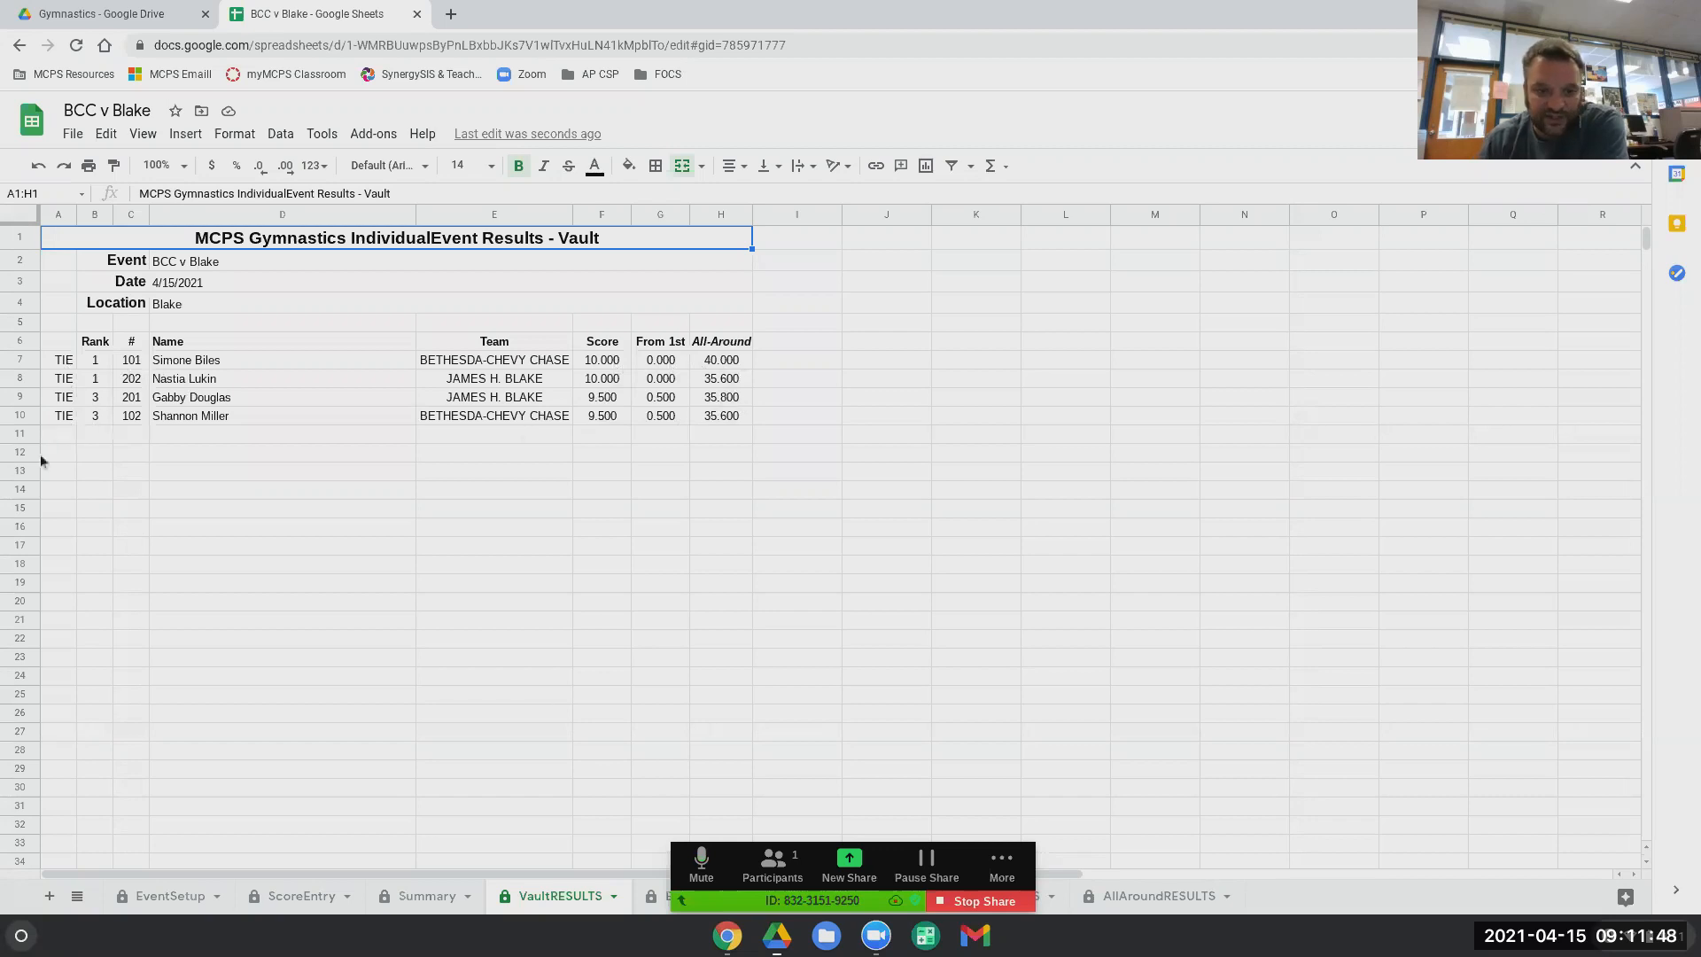
{"action": "left_click", "coordinate": [680, 902]}
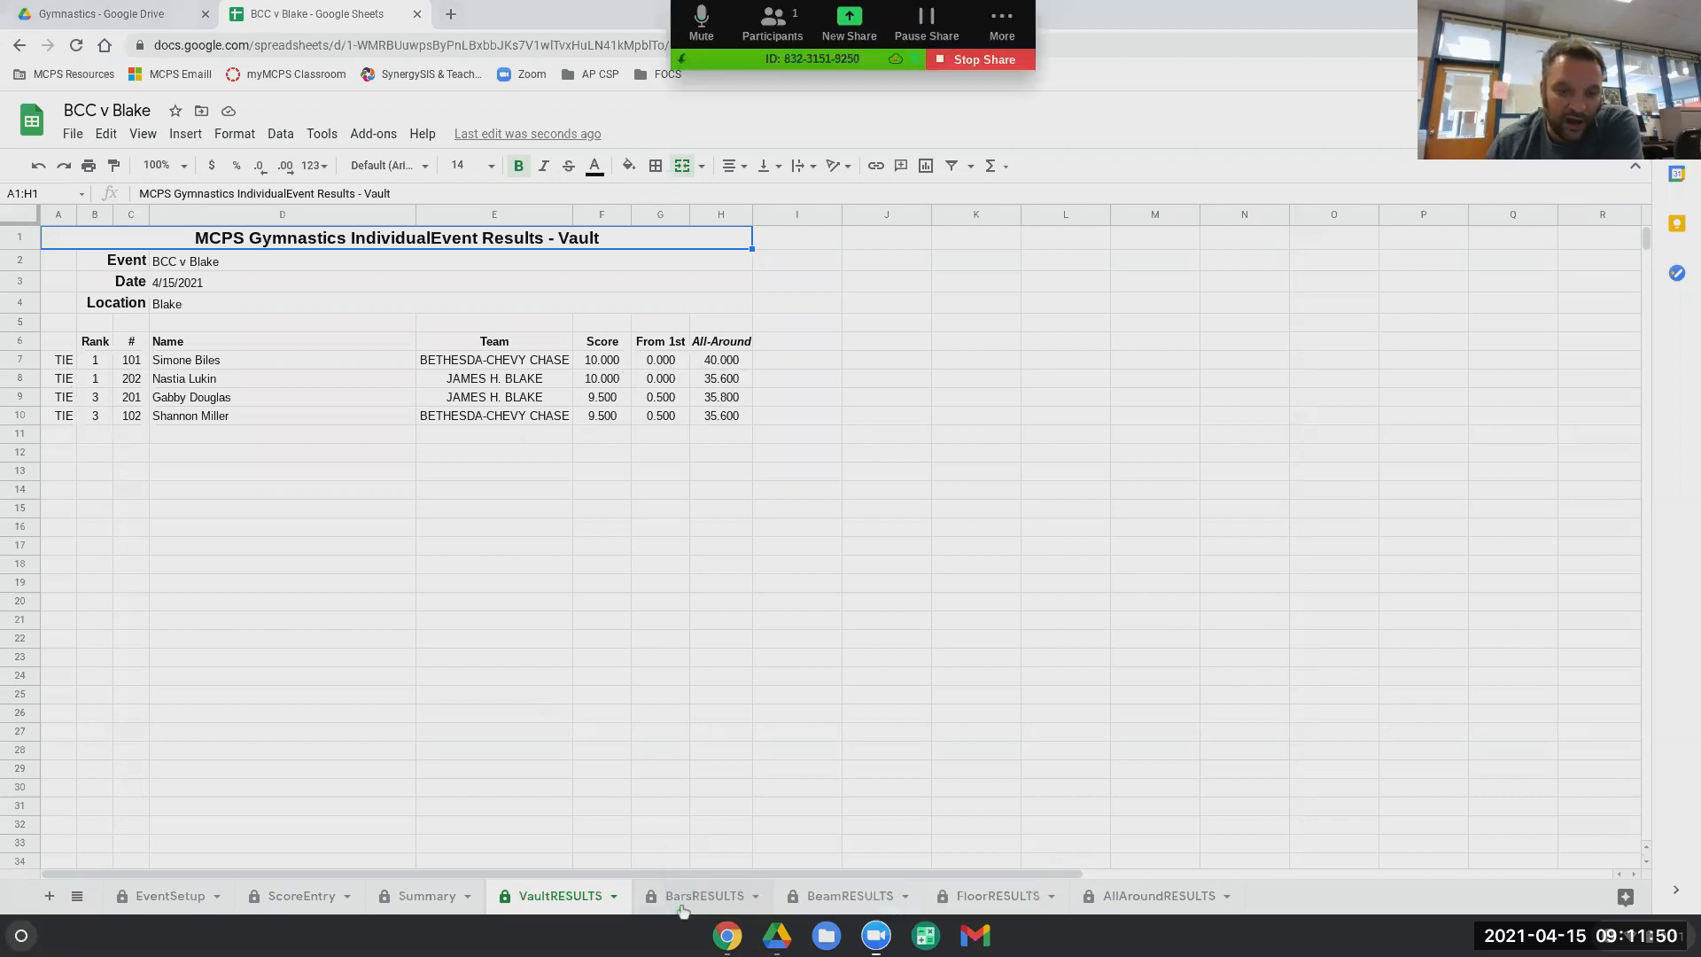
{"action": "left_click", "coordinate": [692, 896]}
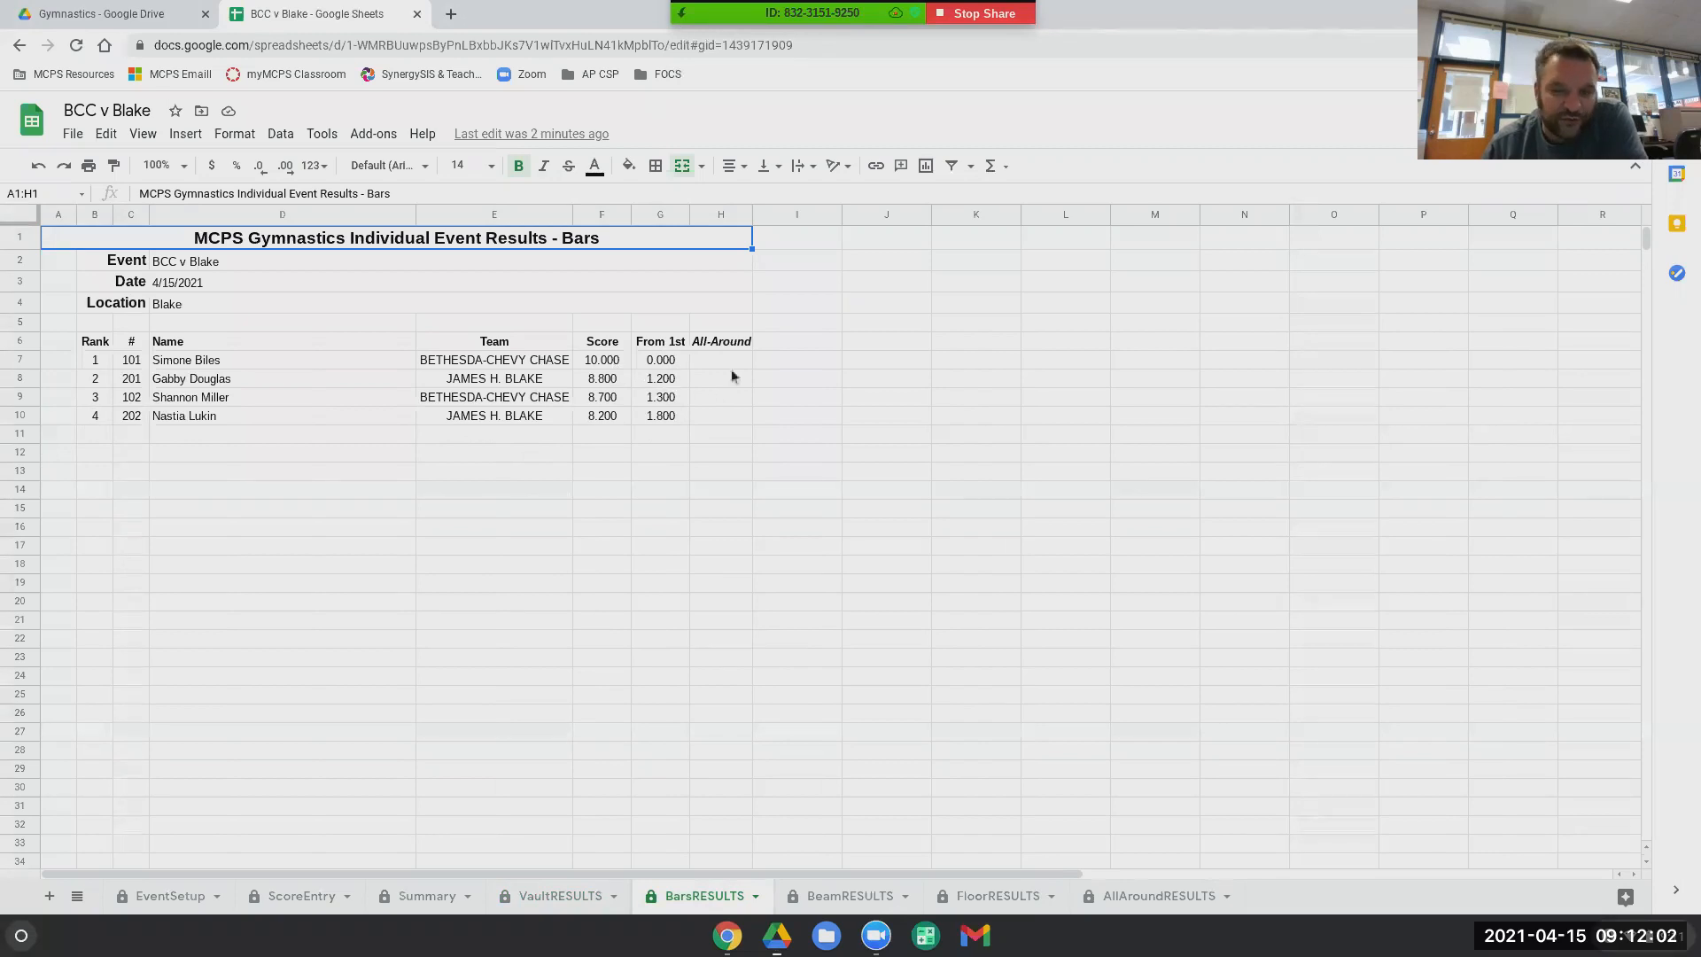
{"action": "left_click", "coordinate": [853, 901]}
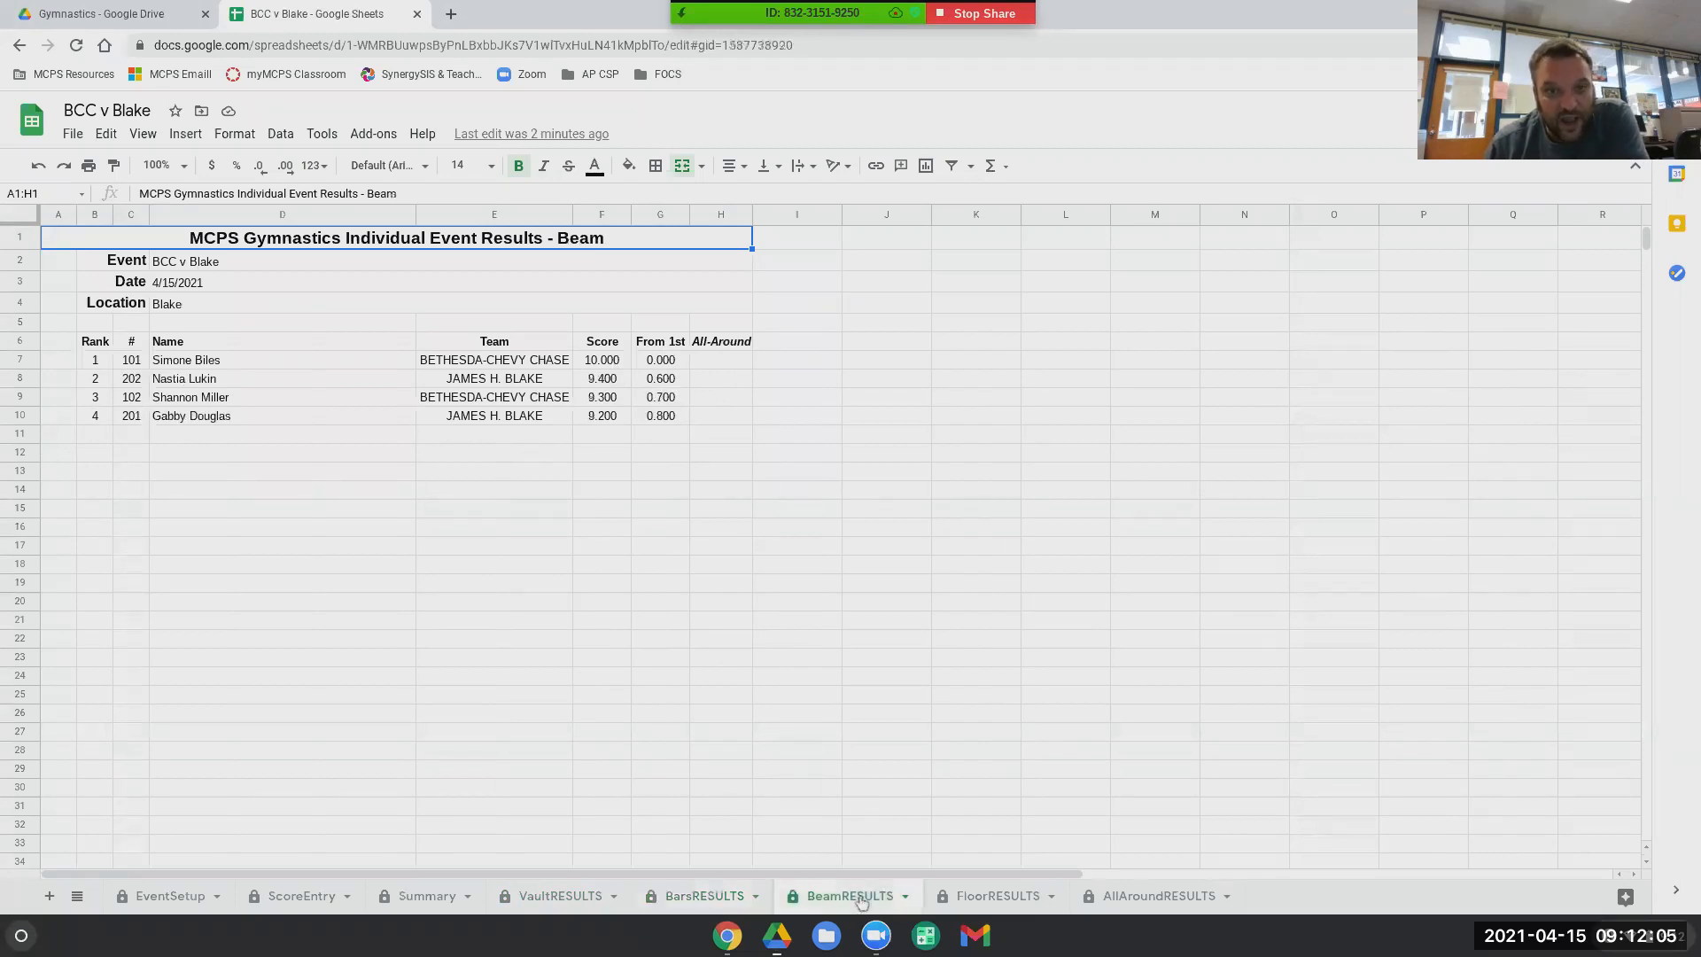
{"action": "left_click", "coordinate": [988, 901]}
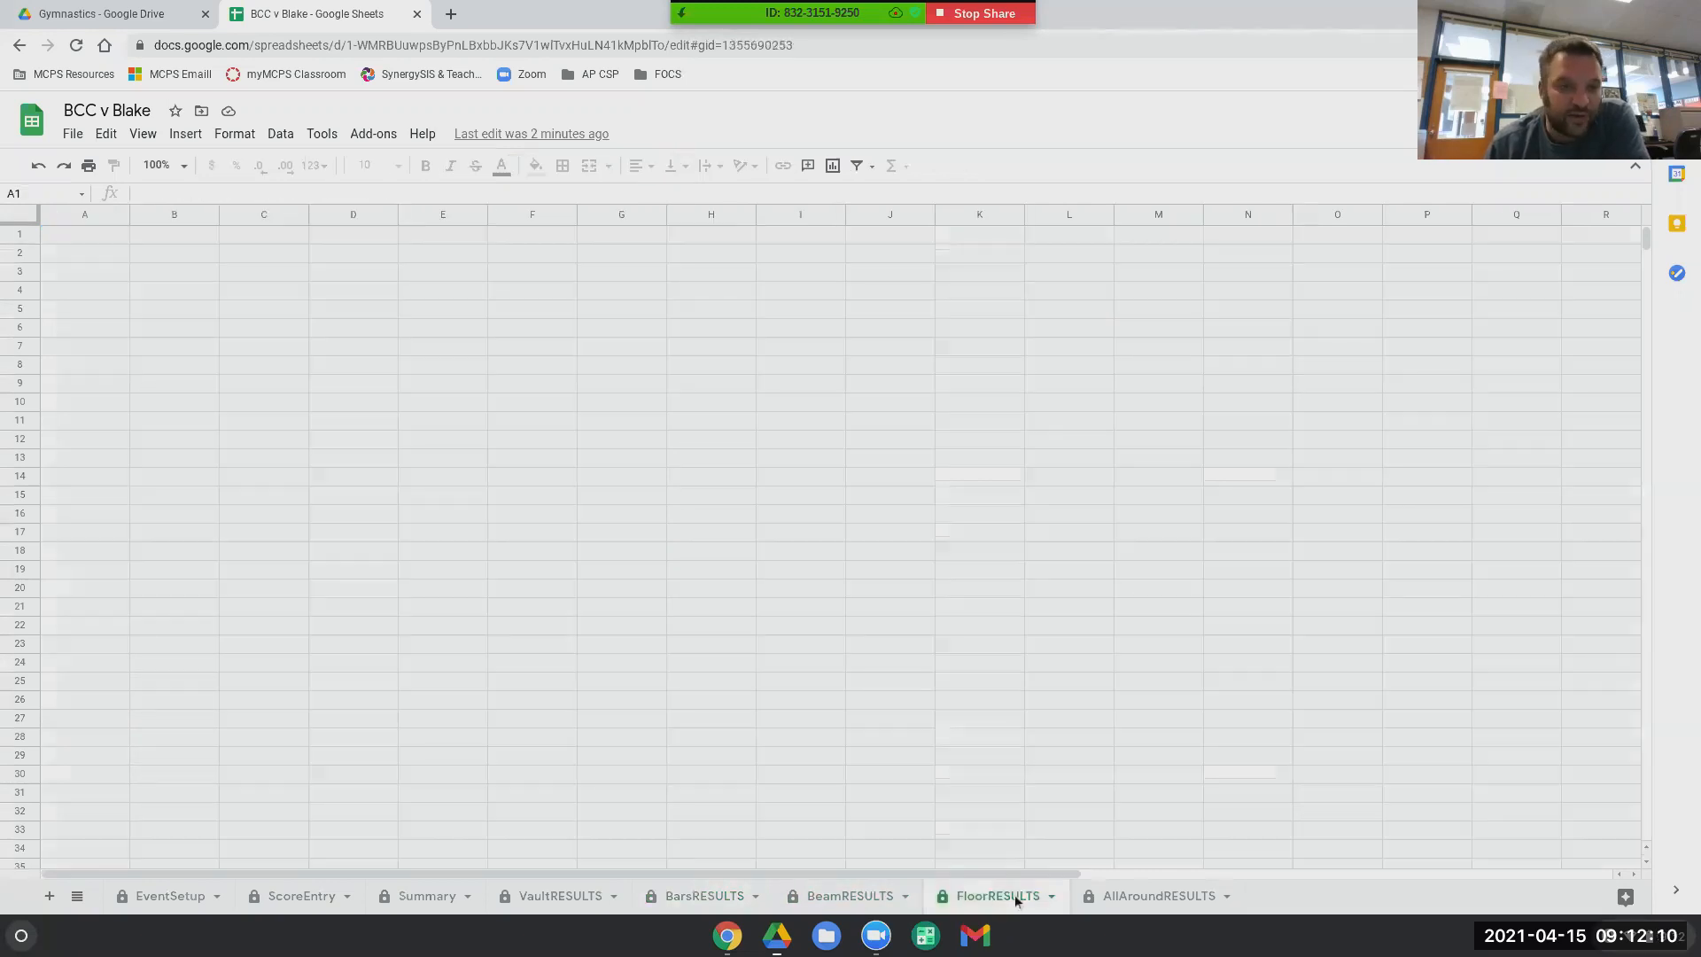
{"action": "left_click", "coordinate": [1125, 900]}
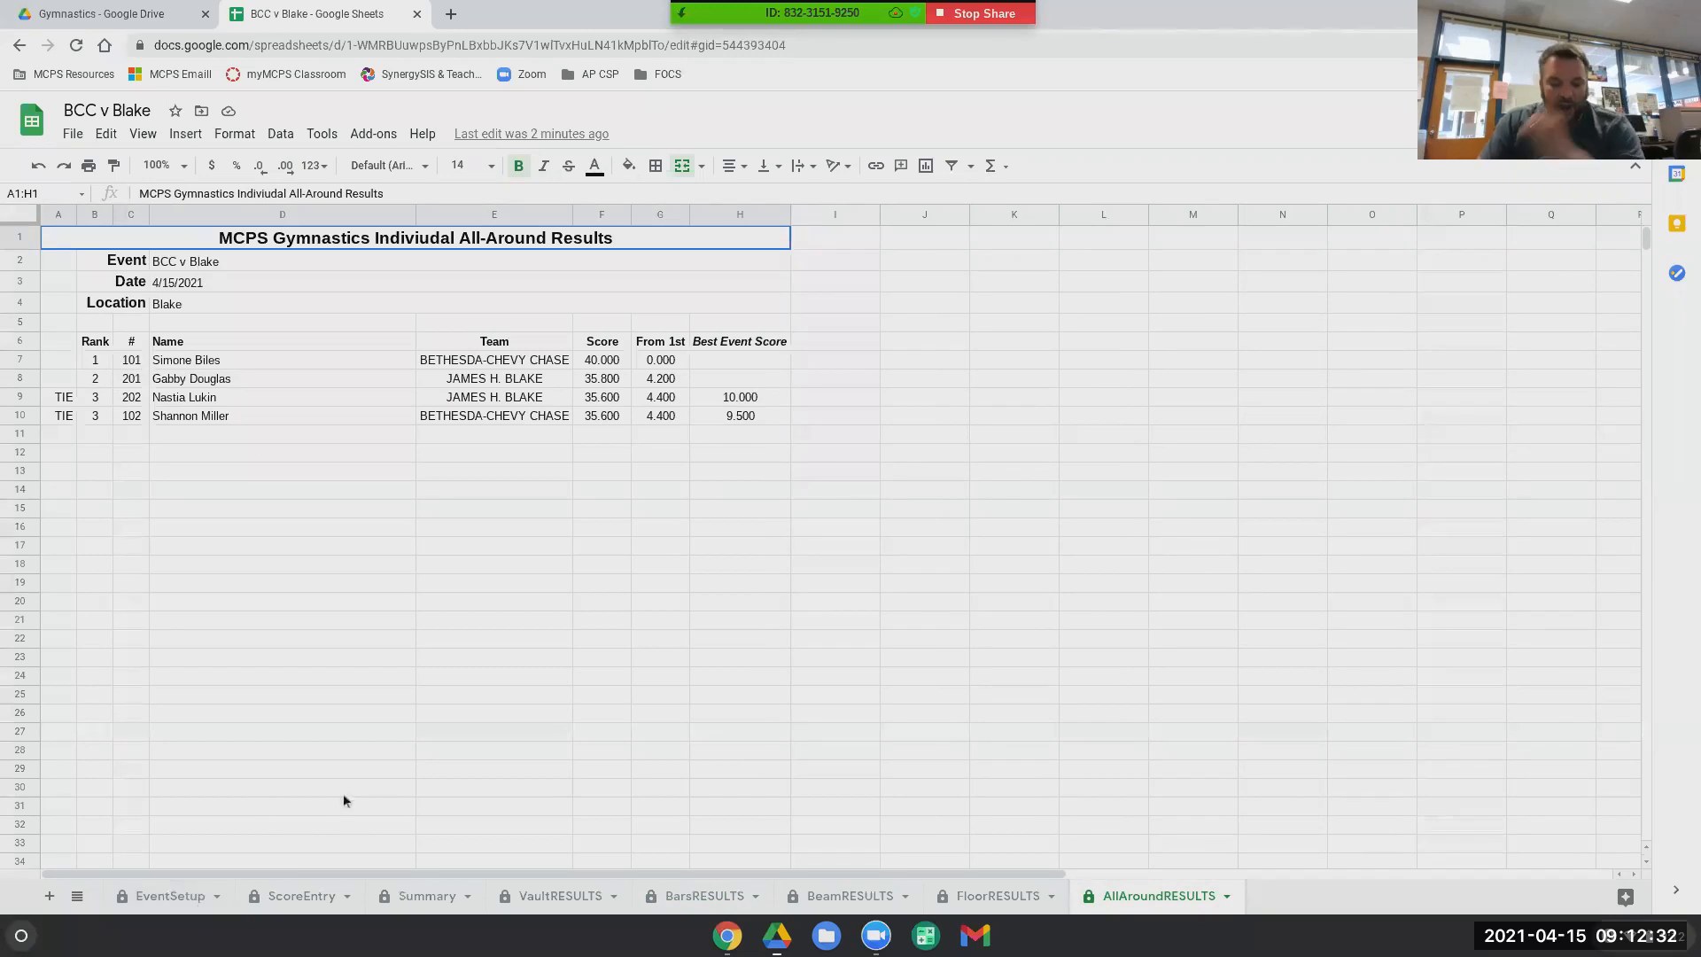
Step: Go back through the event results sheets and recheck the ties on the VaultRESULTS sheet
{"action": "left_click", "coordinate": [986, 897]}
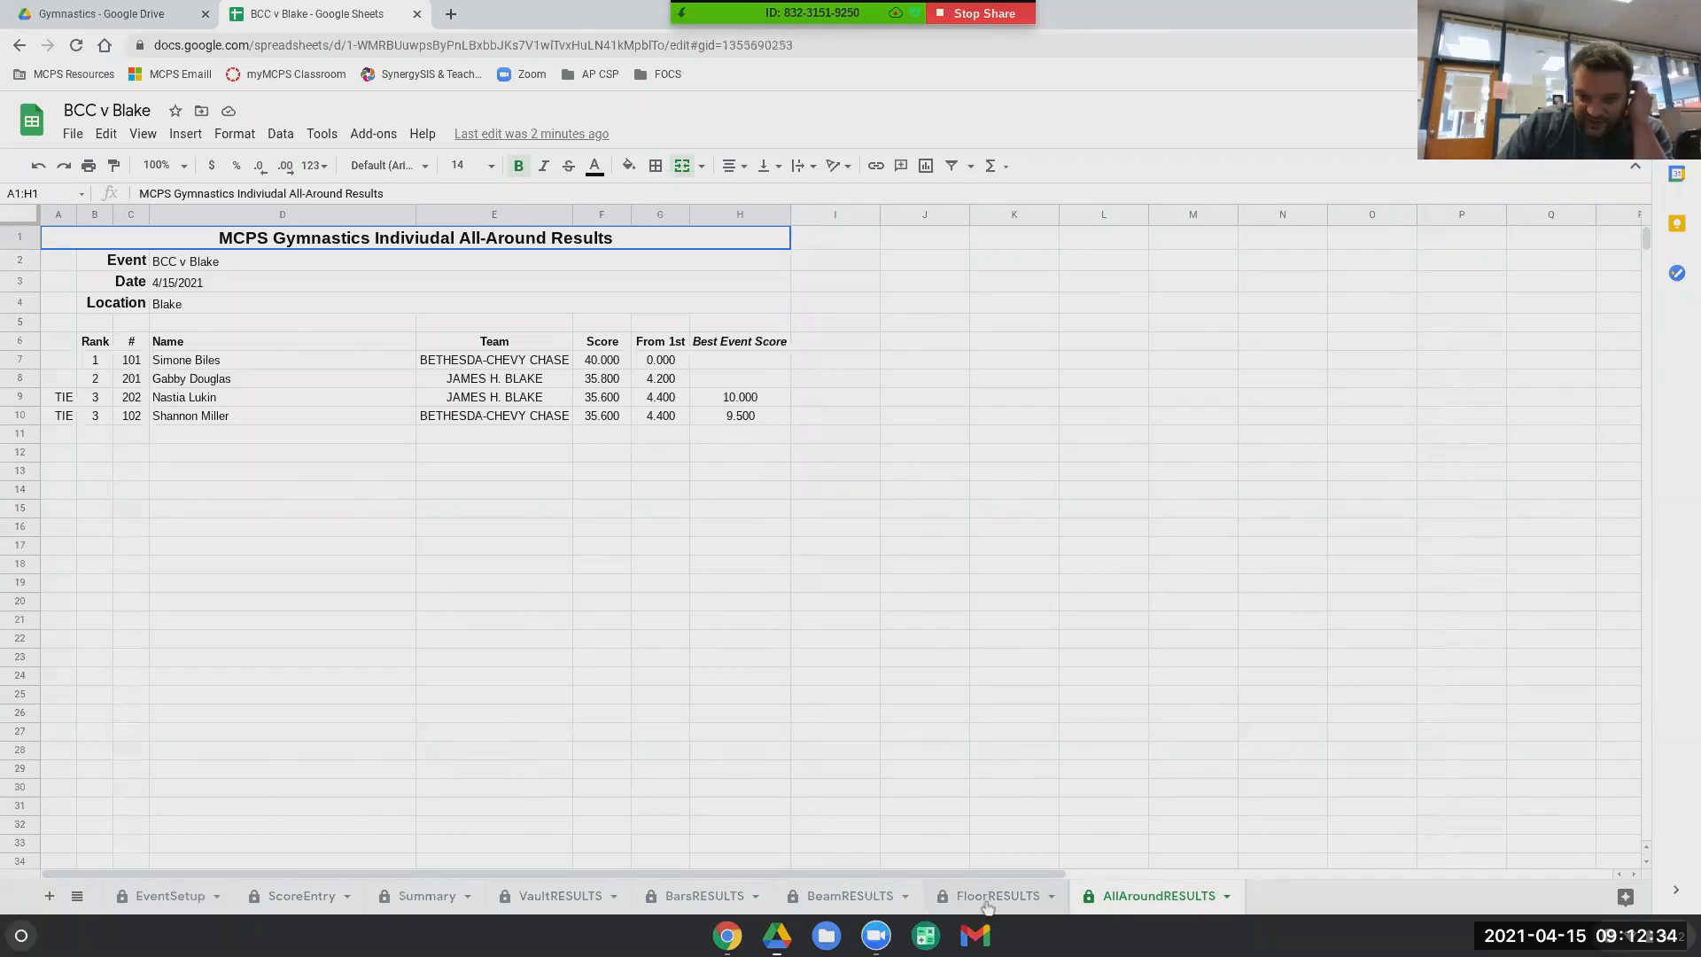
{"action": "left_click", "coordinate": [849, 899]}
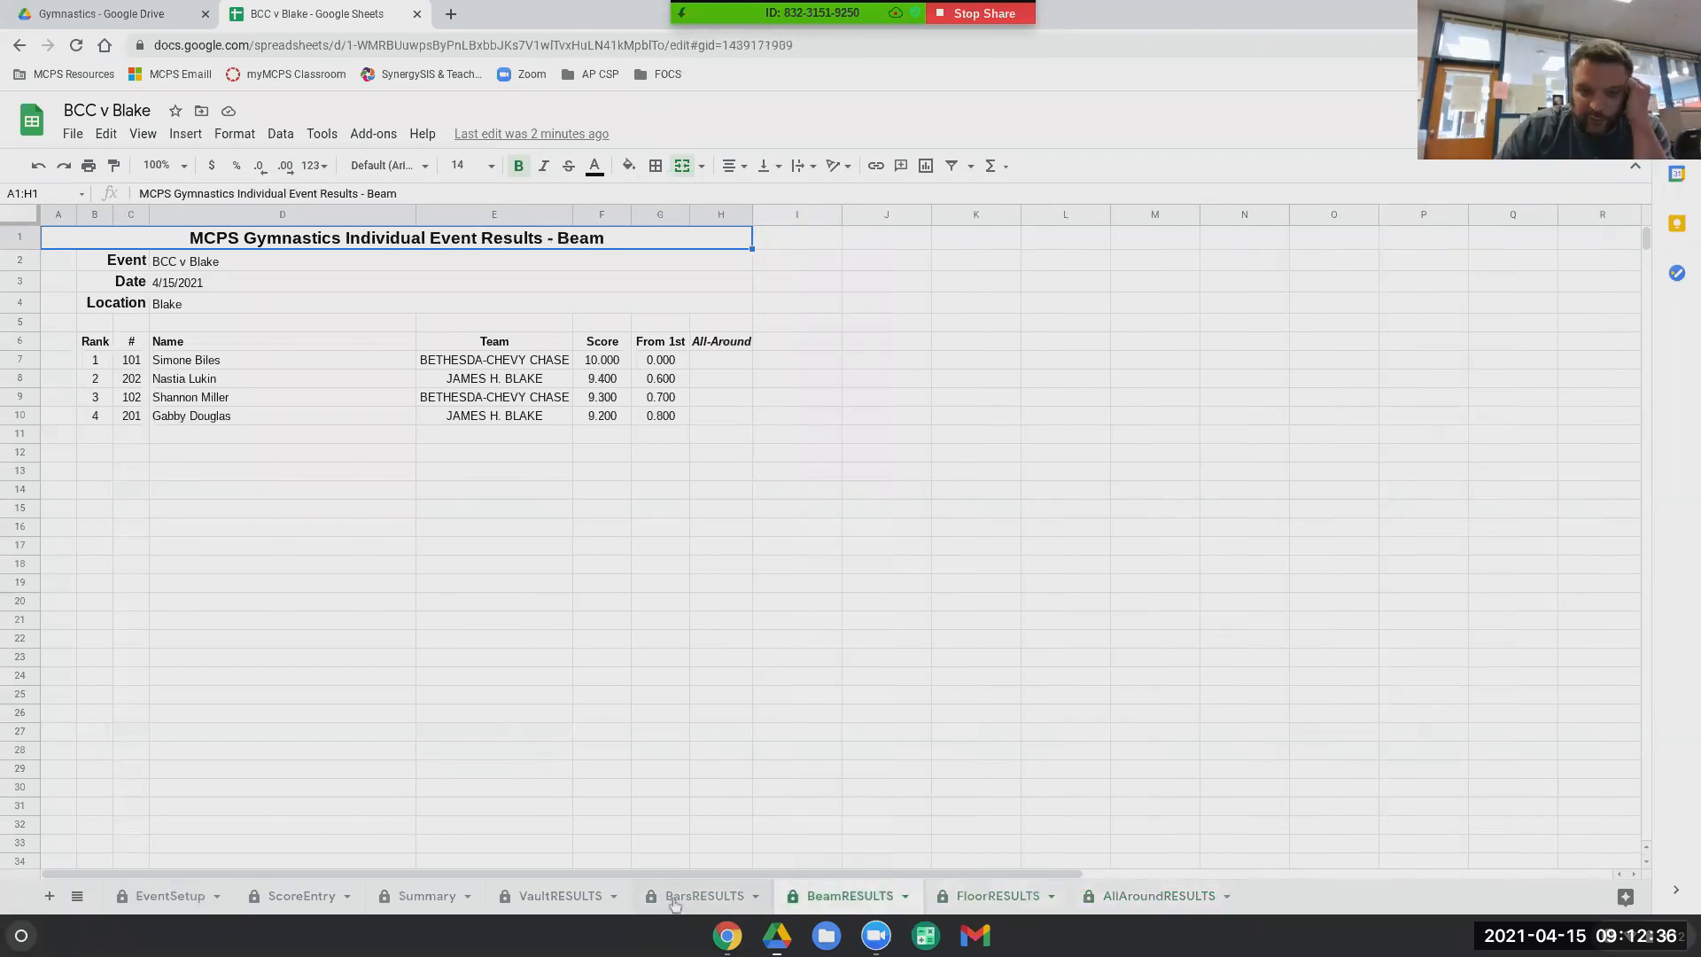
{"action": "left_click", "coordinate": [701, 899]}
{"action": "left_click", "coordinate": [561, 897]}
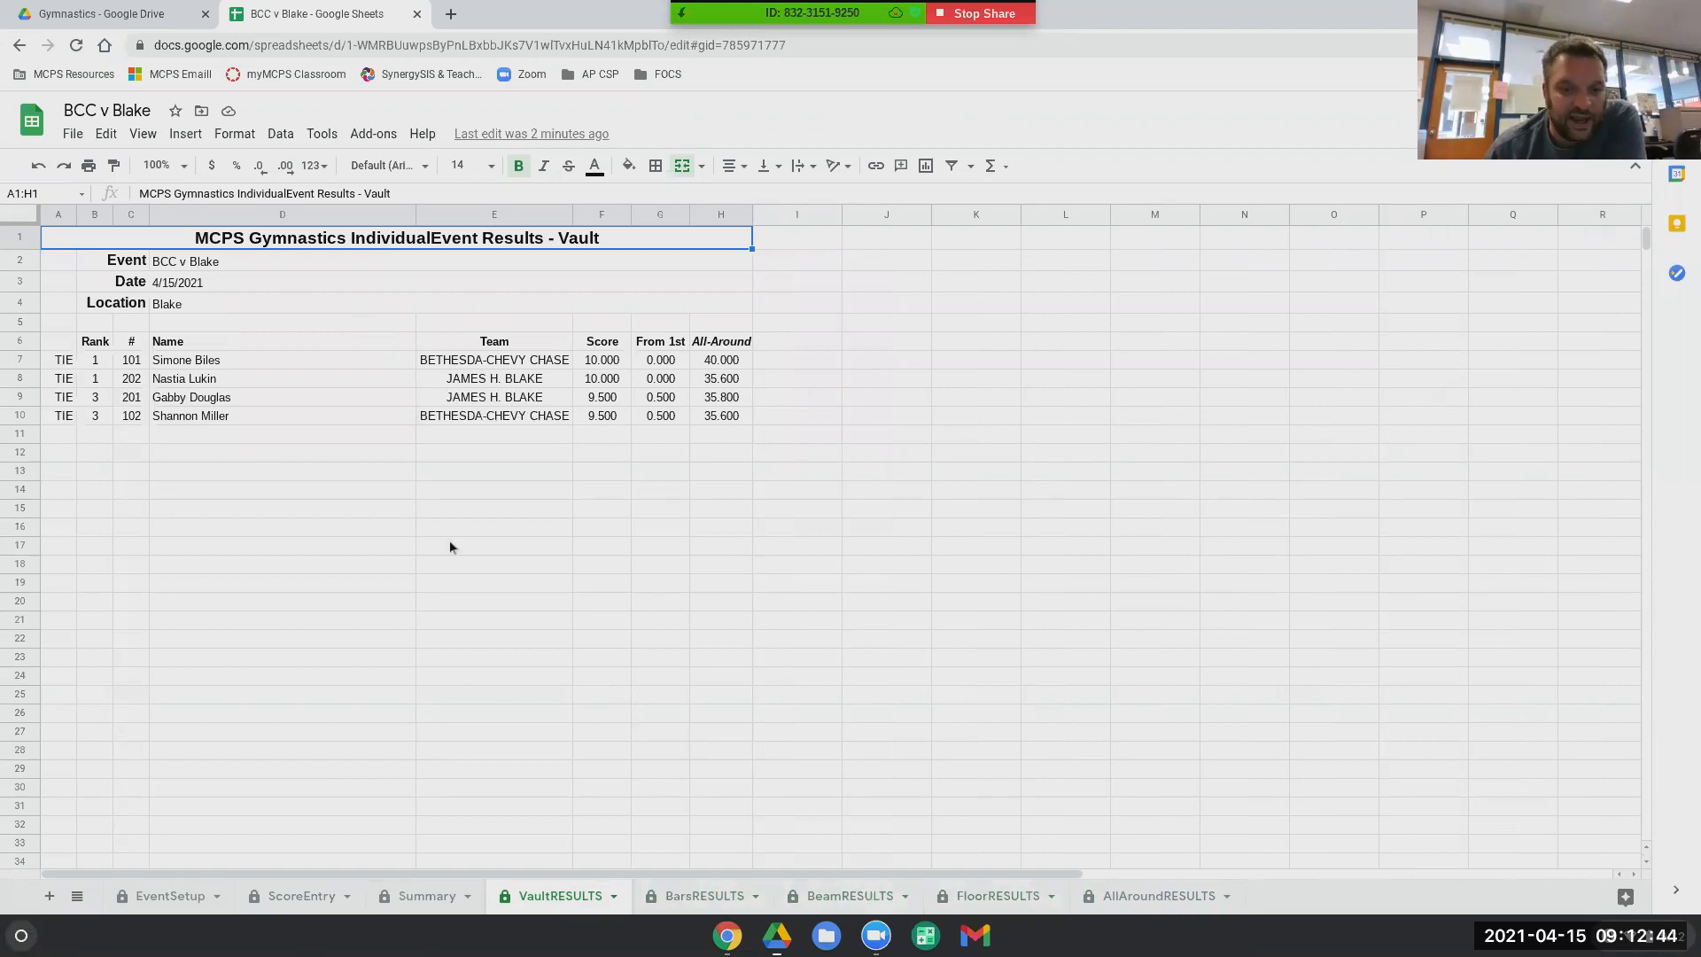
Step: Select the range A1:H10 on the BarsRESULTS sheet, from the title through the last gymnast, and open its print settings
{"action": "left_click", "coordinate": [685, 902]}
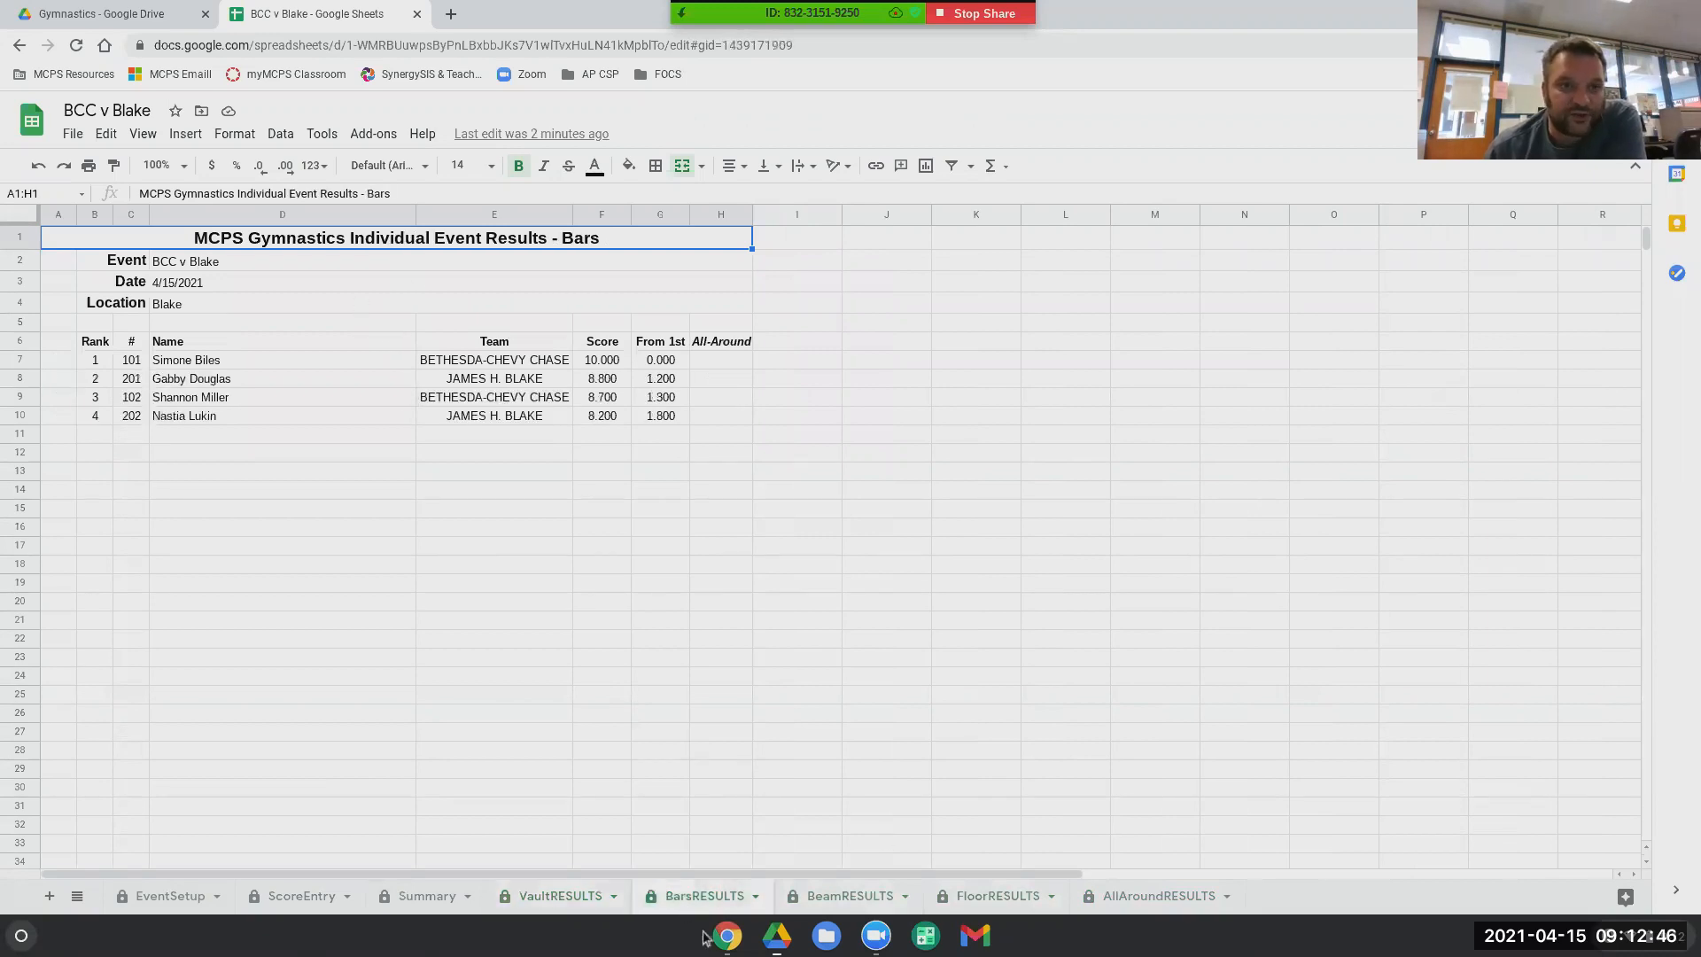
{"action": "left_click", "coordinate": [524, 570]}
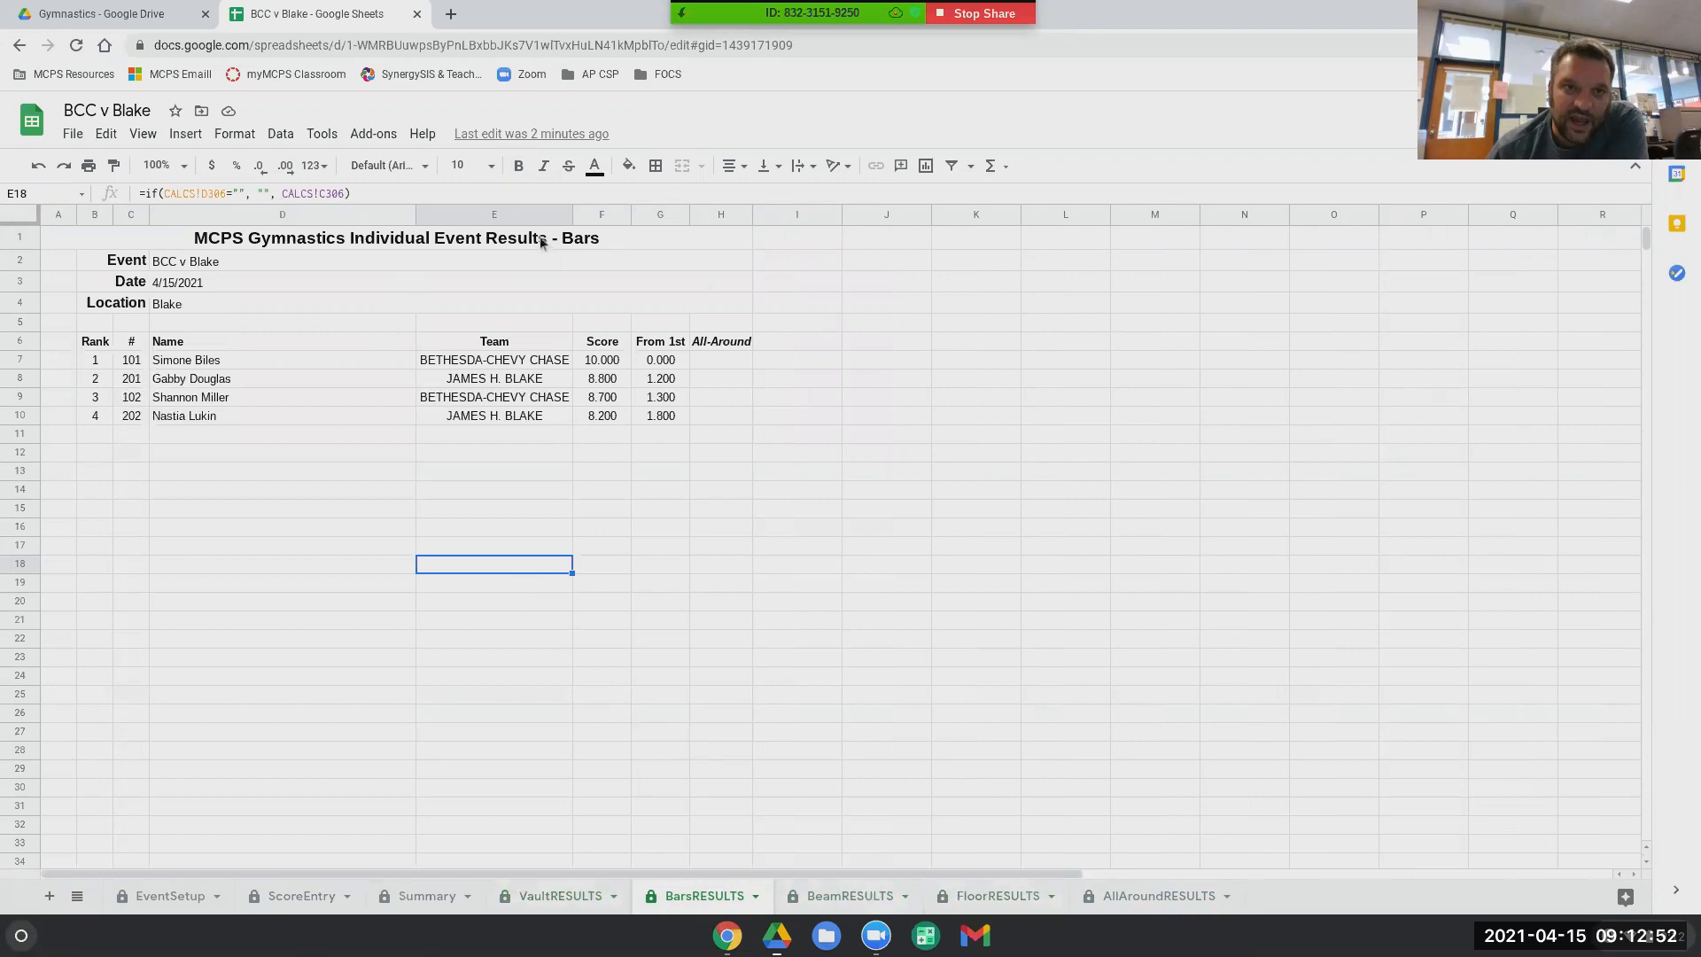
{"action": "left_click_drag", "start_coordinate": [542, 241], "coordinate": [524, 418]}
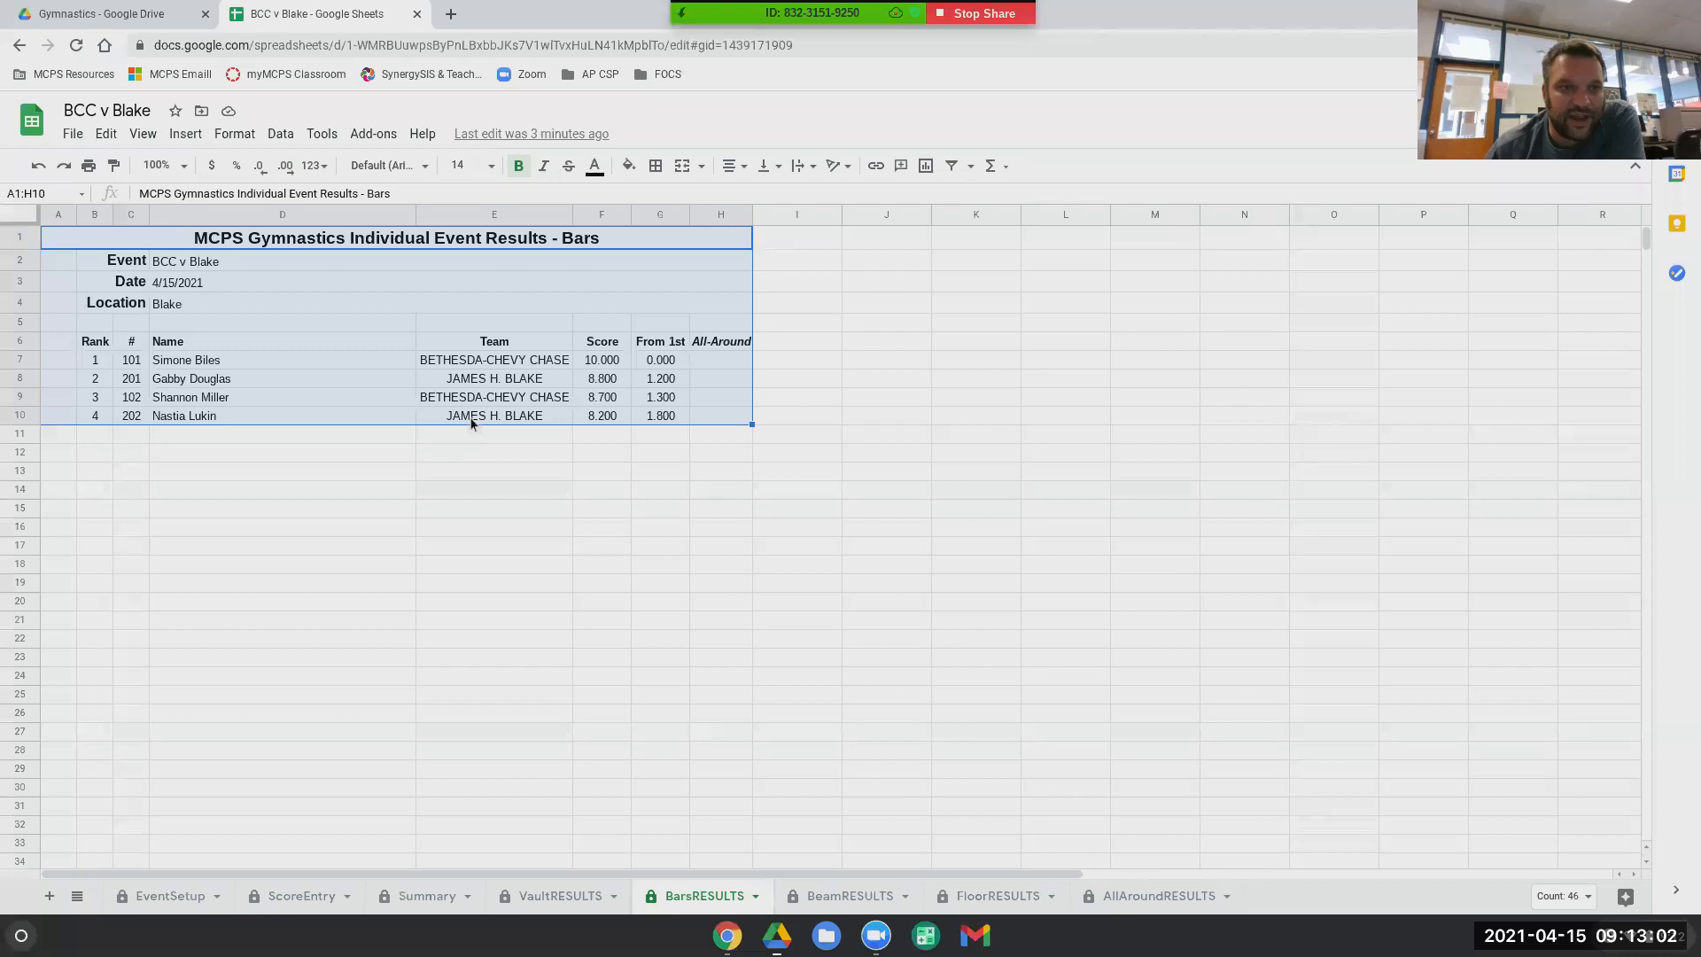
{"action": "left_click", "coordinate": [75, 138]}
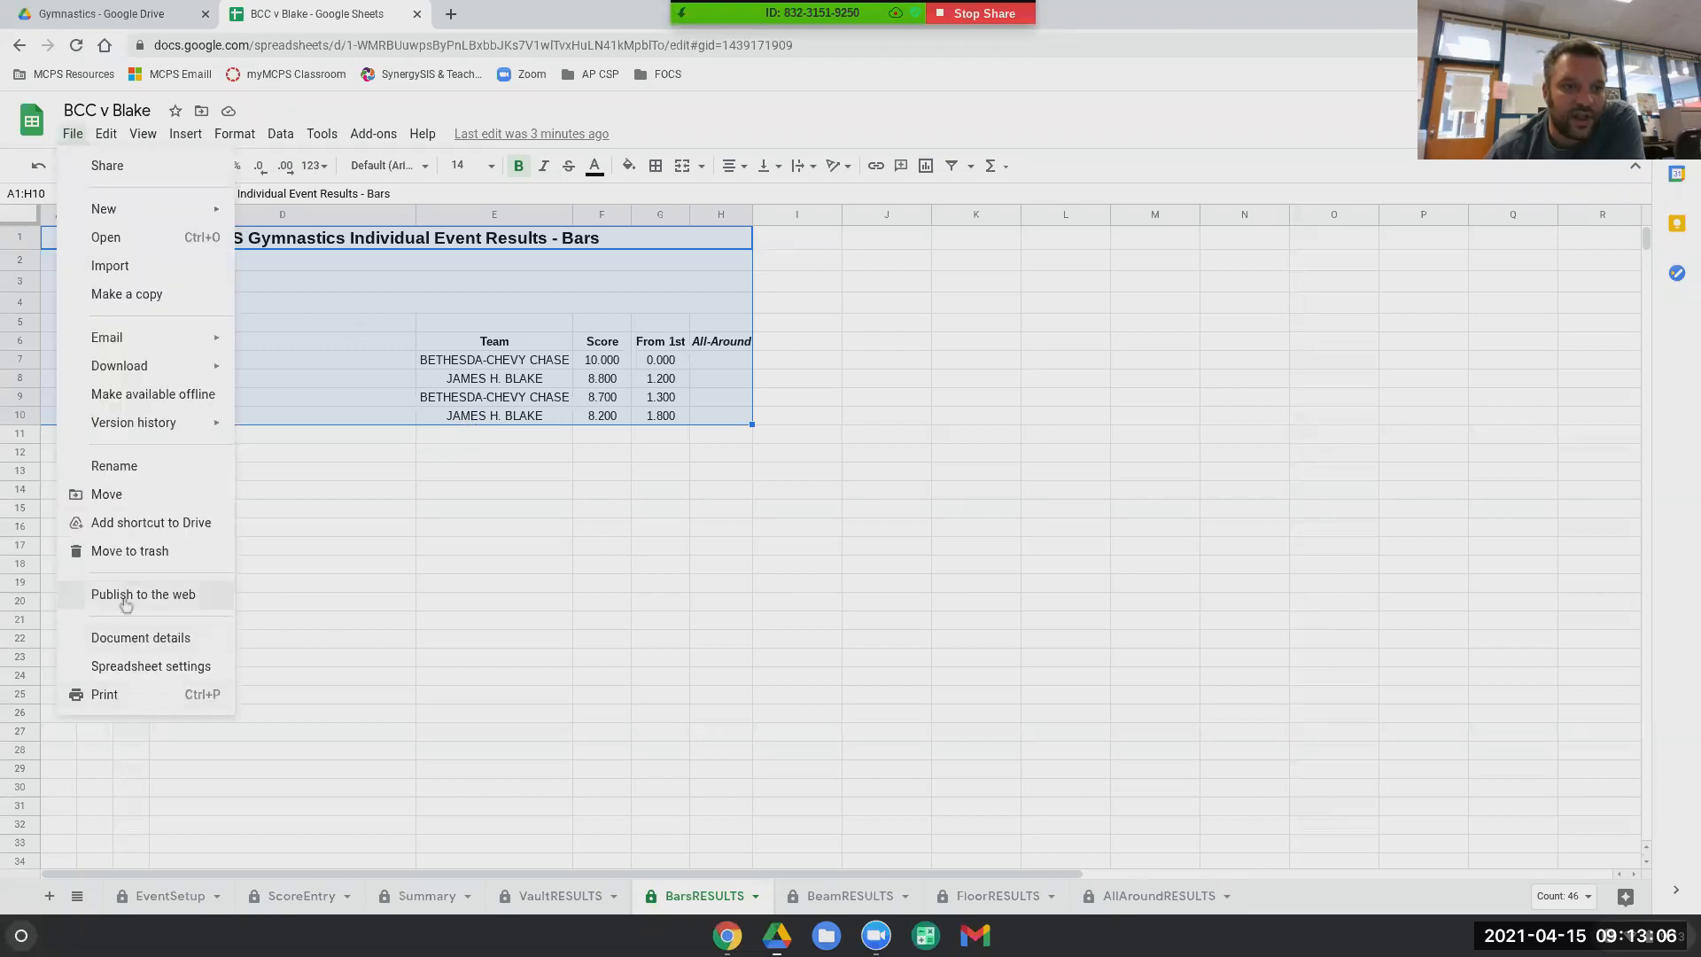
{"action": "left_click", "coordinate": [125, 698]}
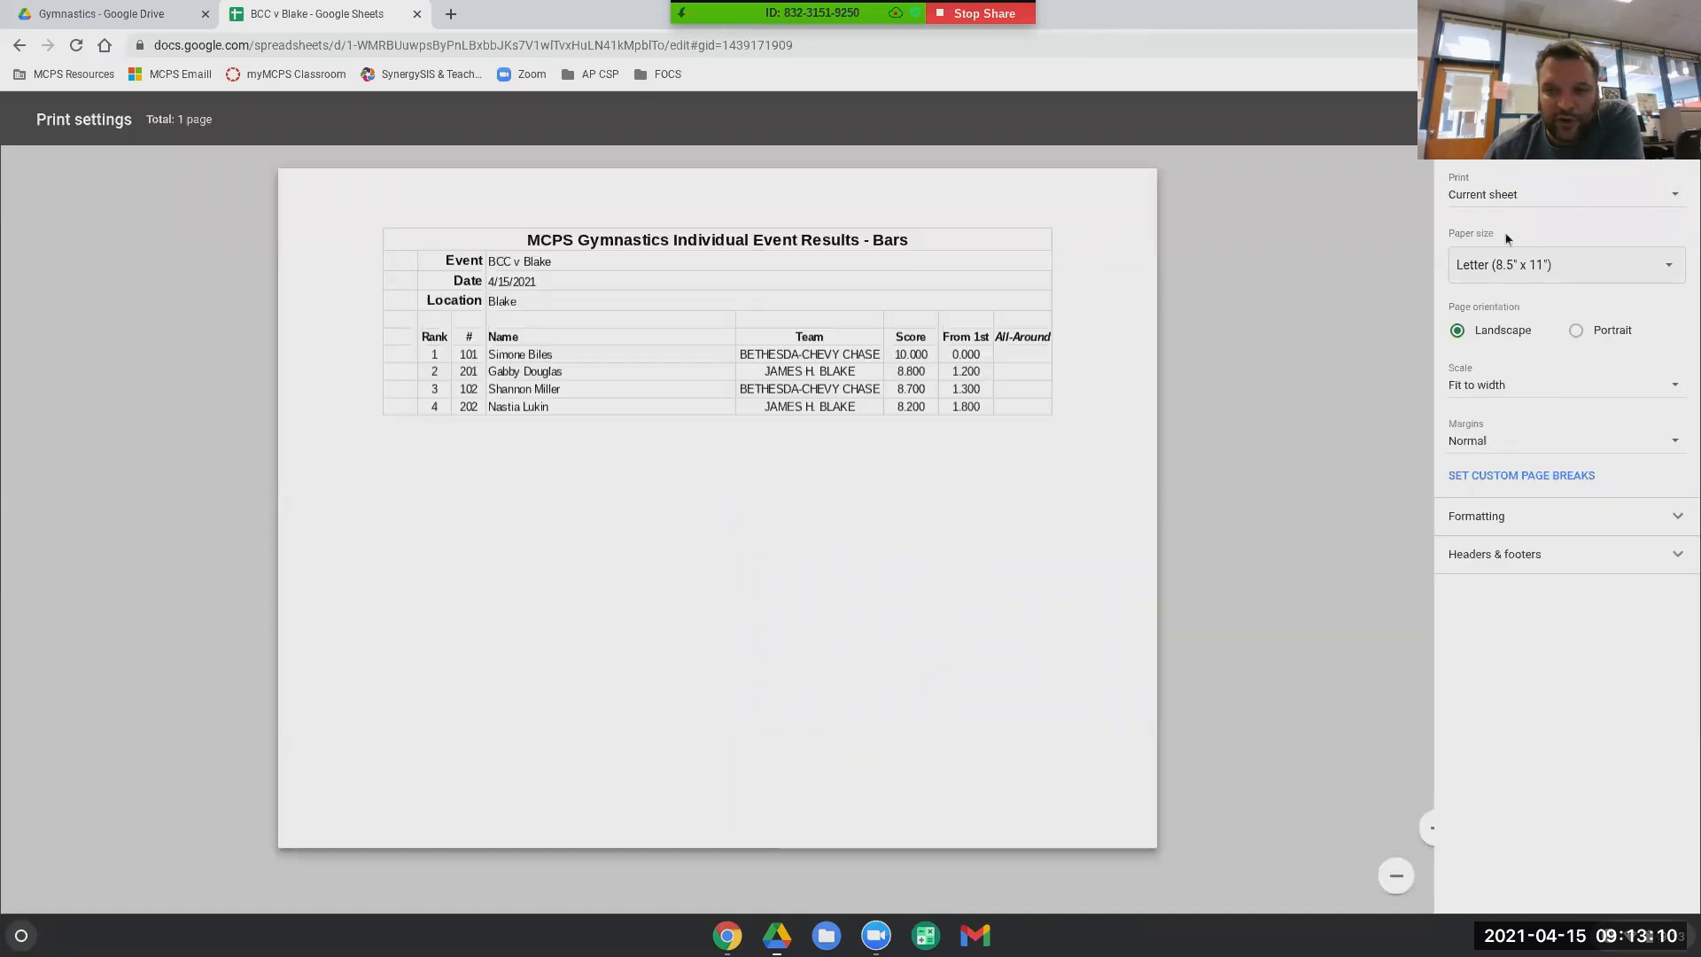
Step: Set the Bars results printout to Selected cells (A1:H10) in Portrait orientation
{"action": "left_click", "coordinate": [1556, 205]}
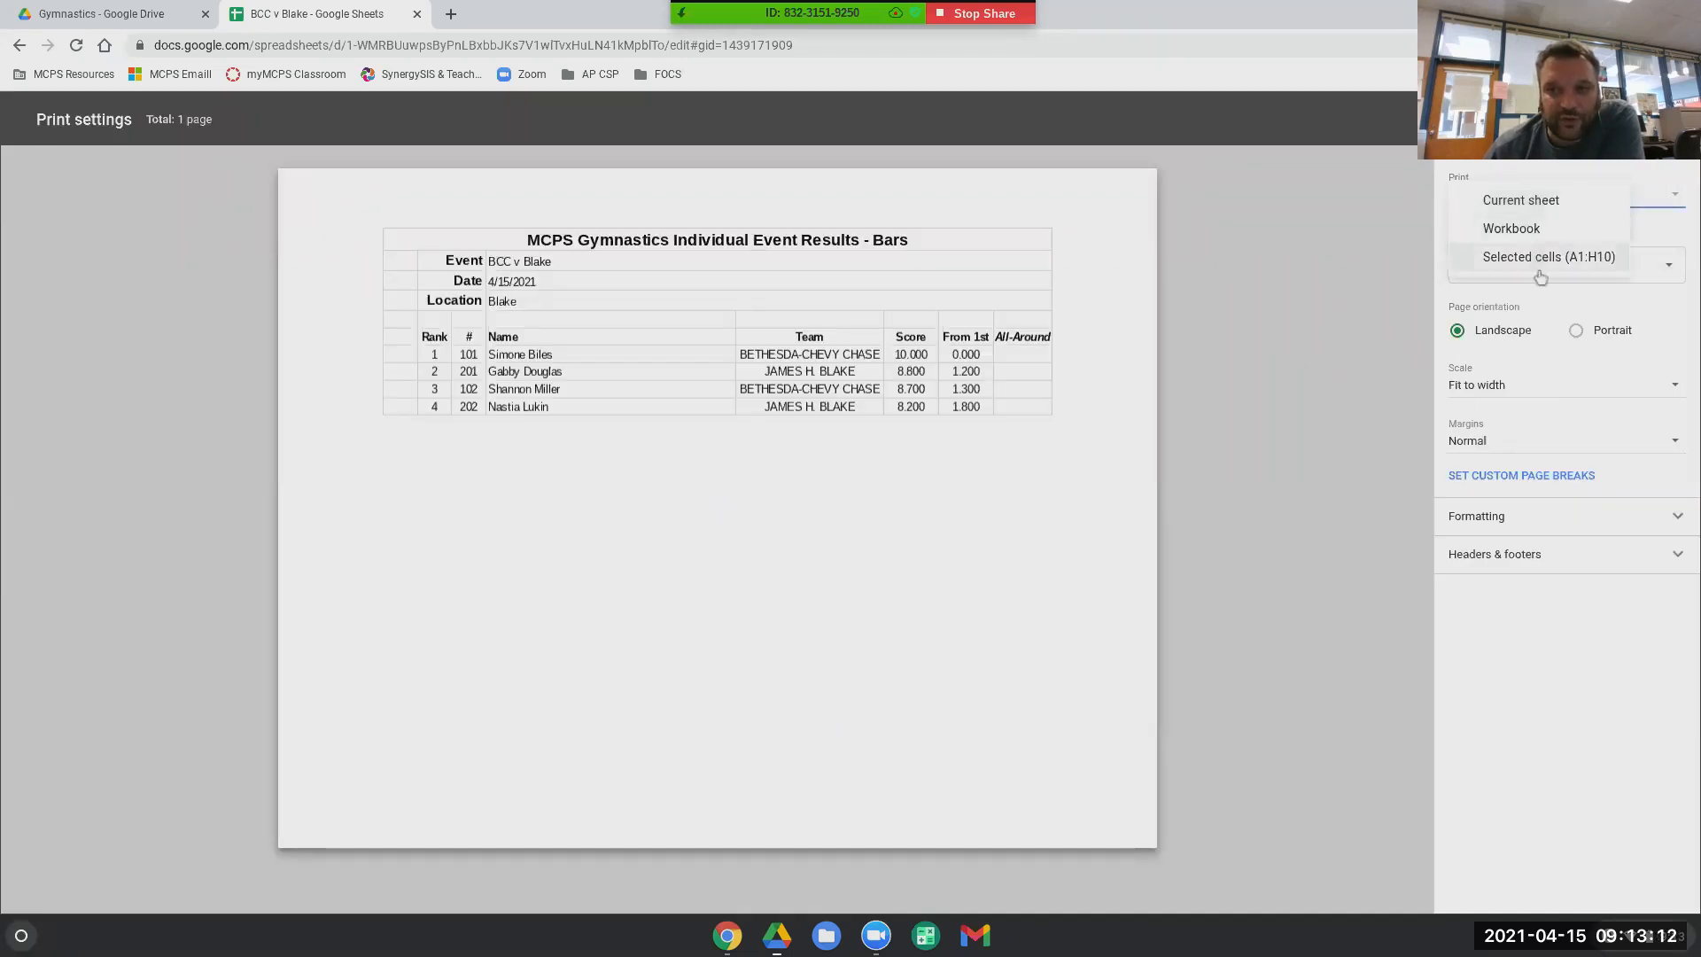
{"action": "left_click", "coordinate": [1540, 257]}
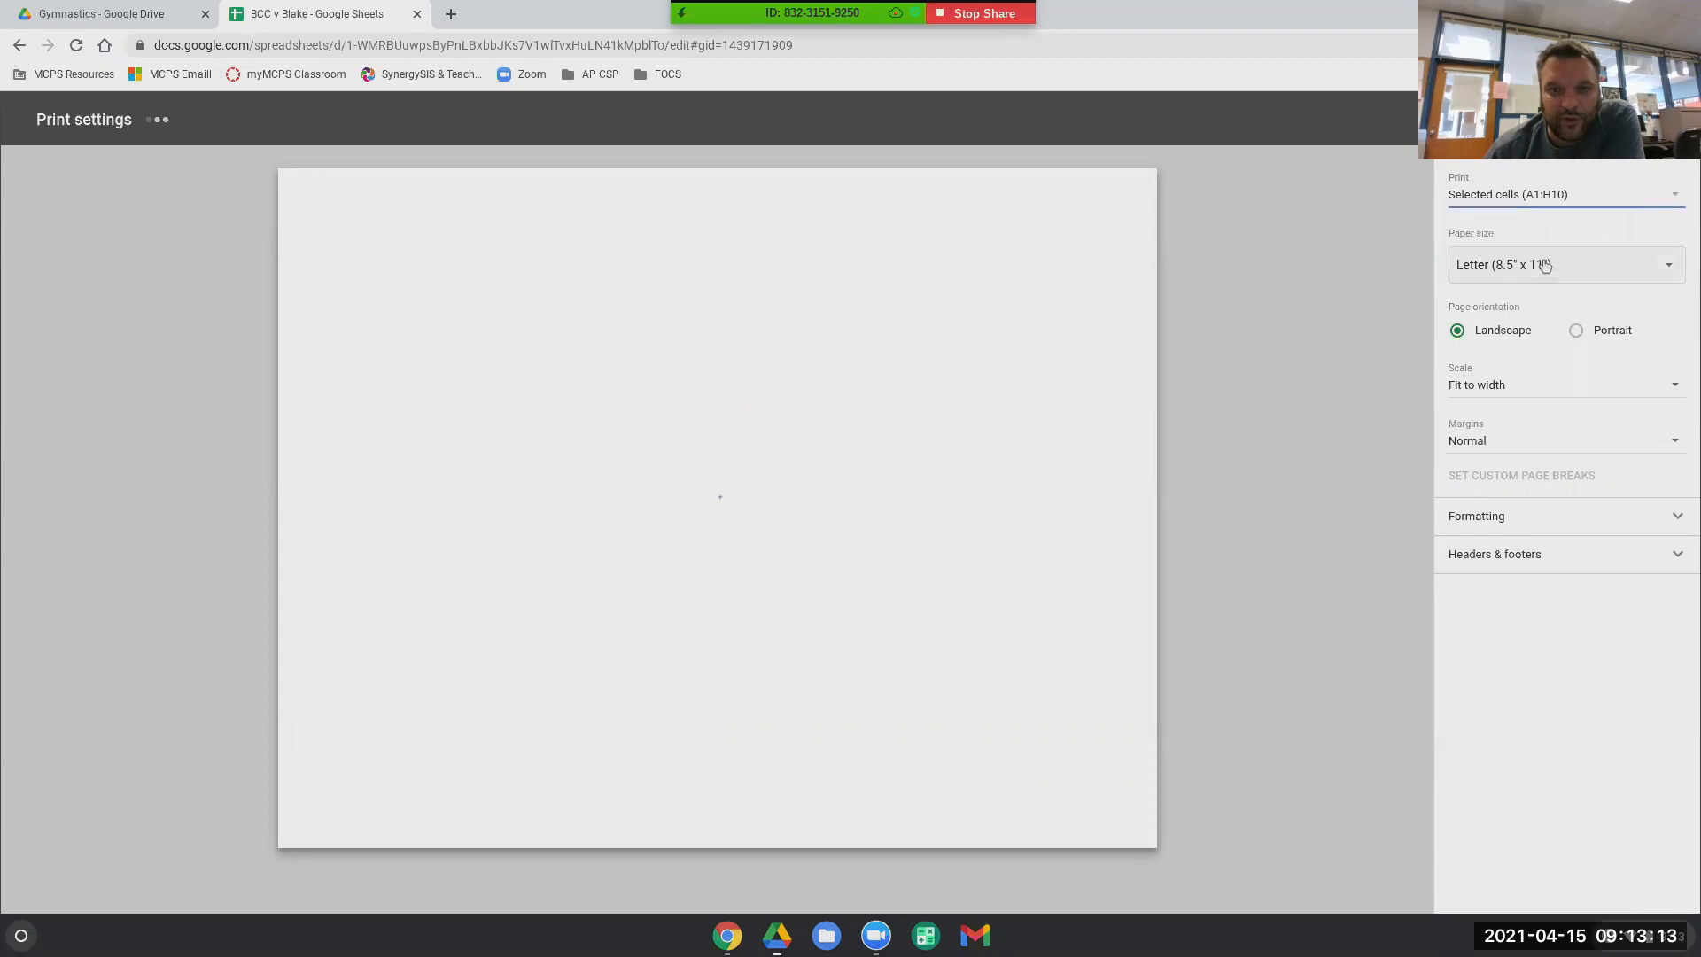
{"action": "left_click", "coordinate": [1577, 331]}
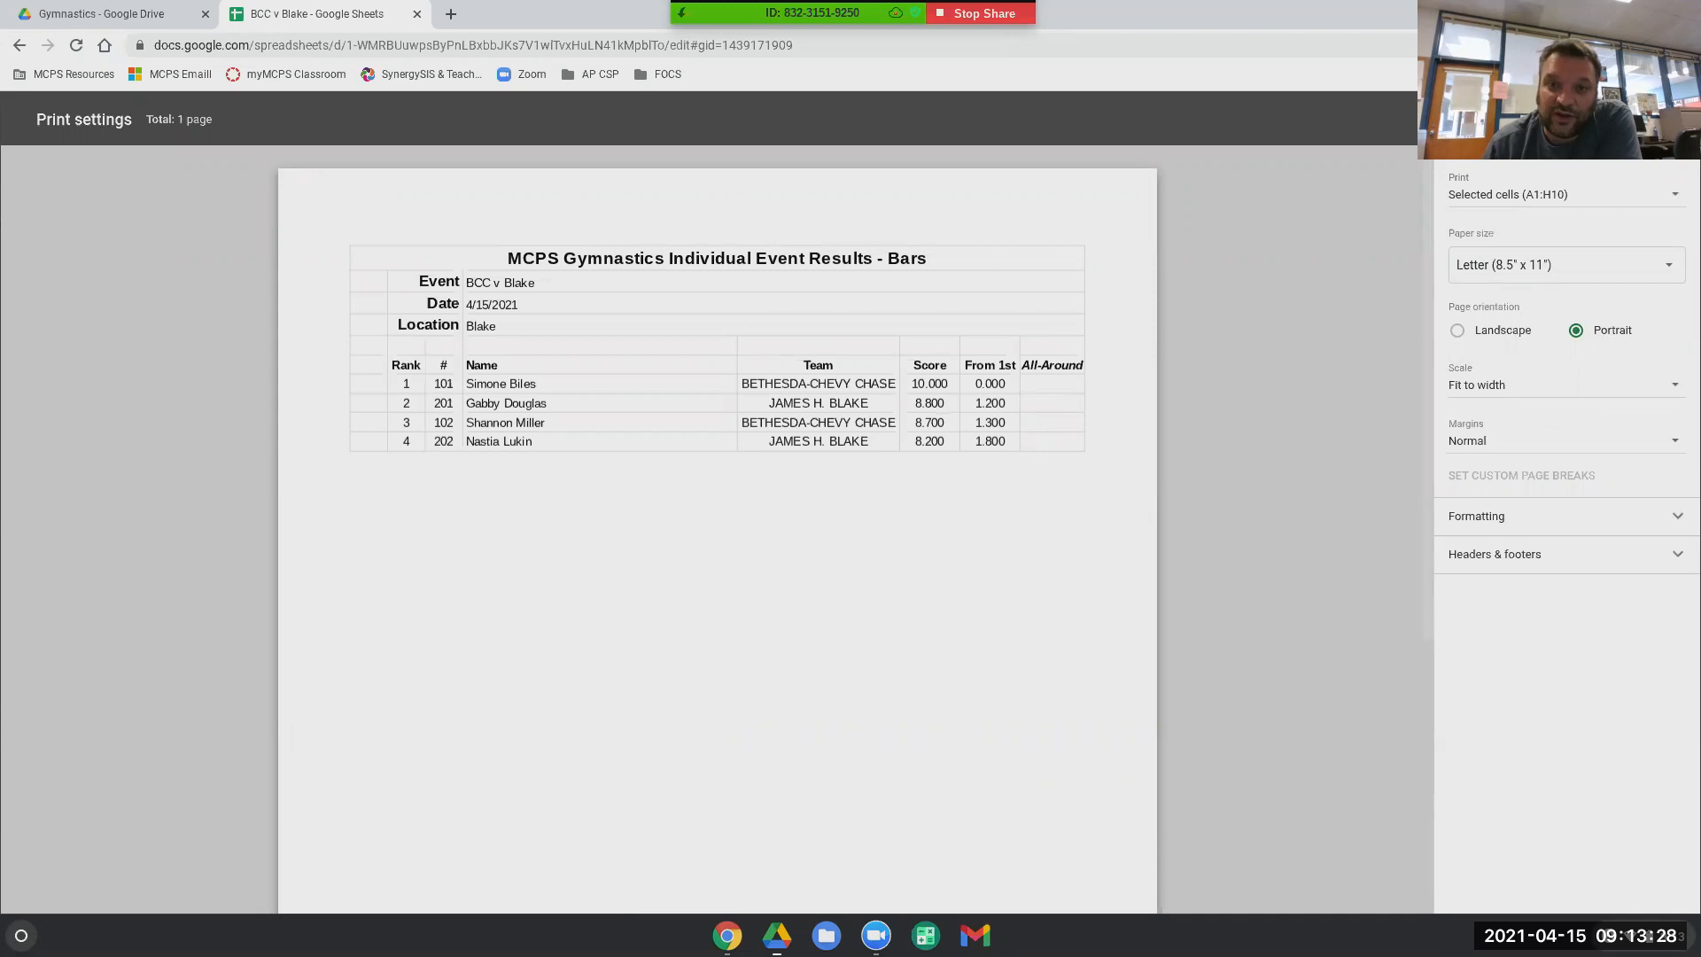
Step: Continue to the print dialog for the Bars results, view the available print destinations, and close it without printing
{"action": "left_click", "coordinate": [1663, 120]}
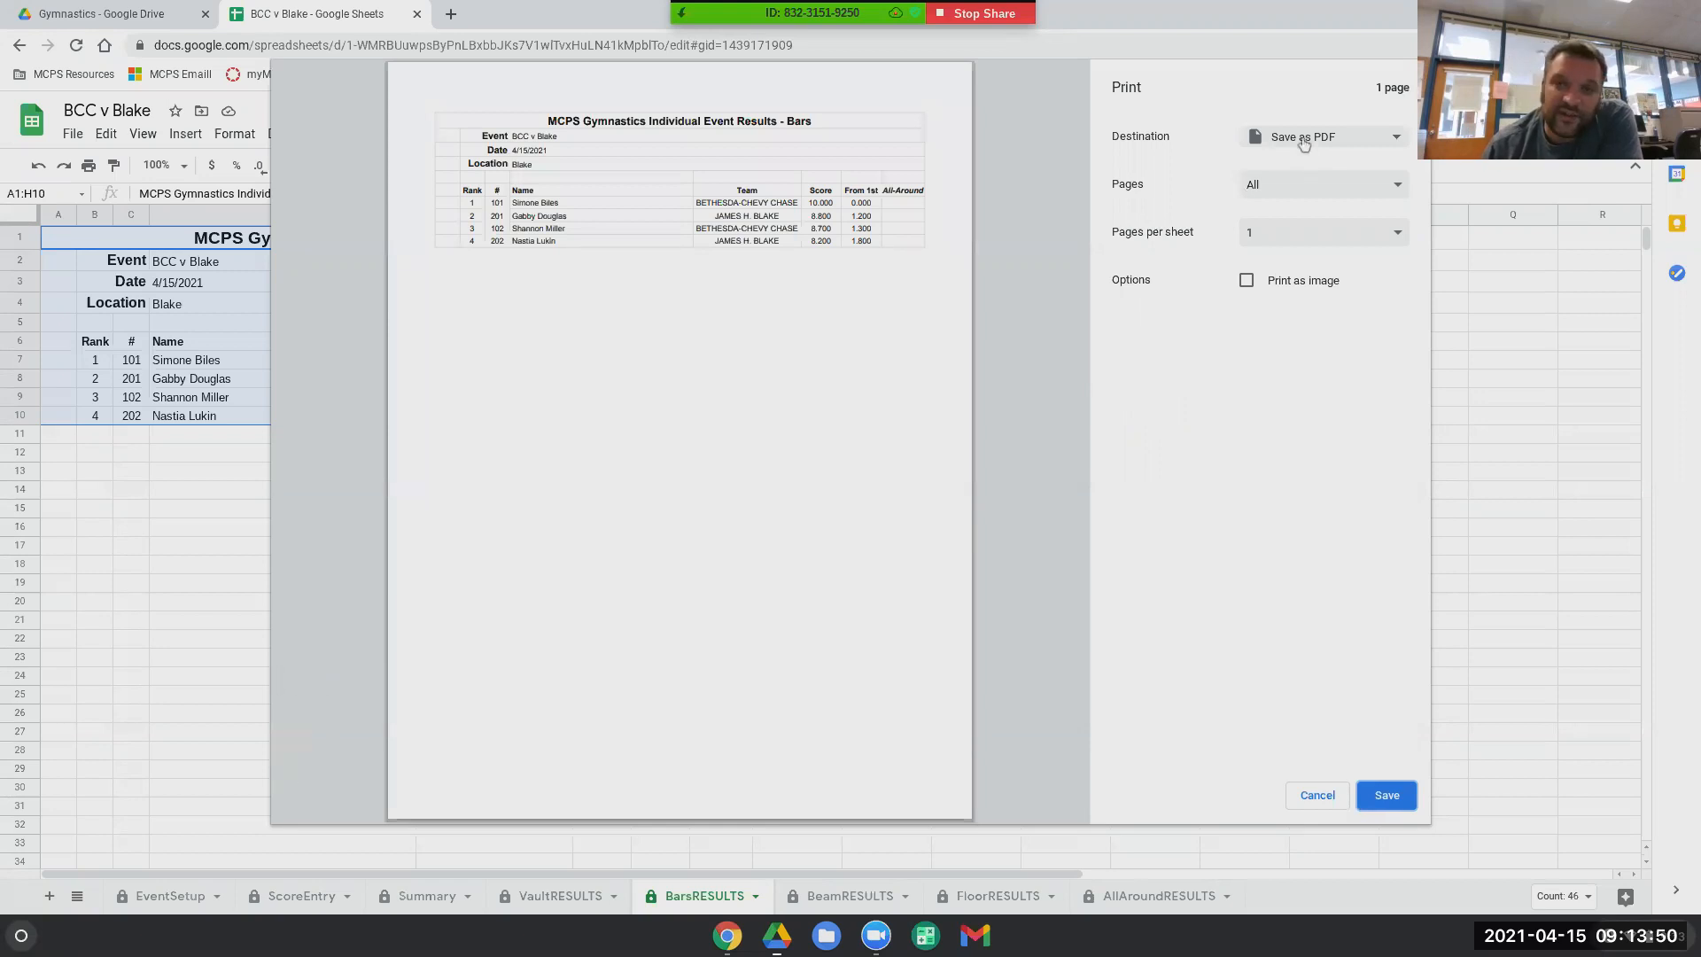
{"action": "left_click", "coordinate": [1304, 145]}
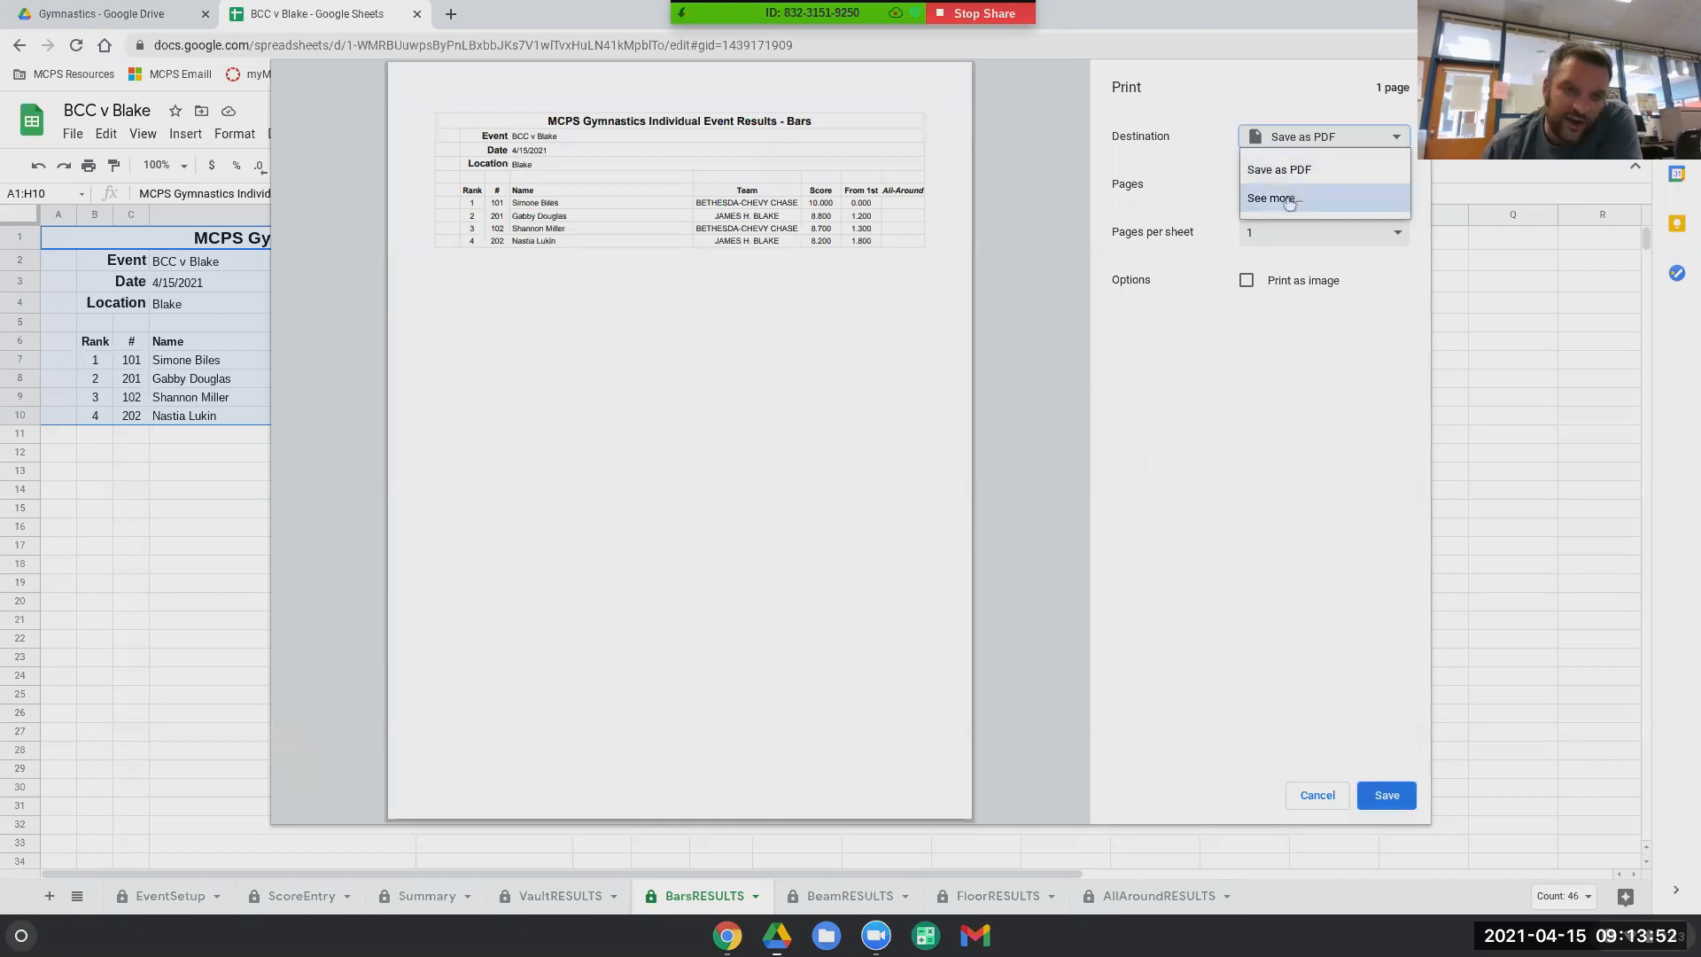
{"action": "left_click", "coordinate": [1318, 795]}
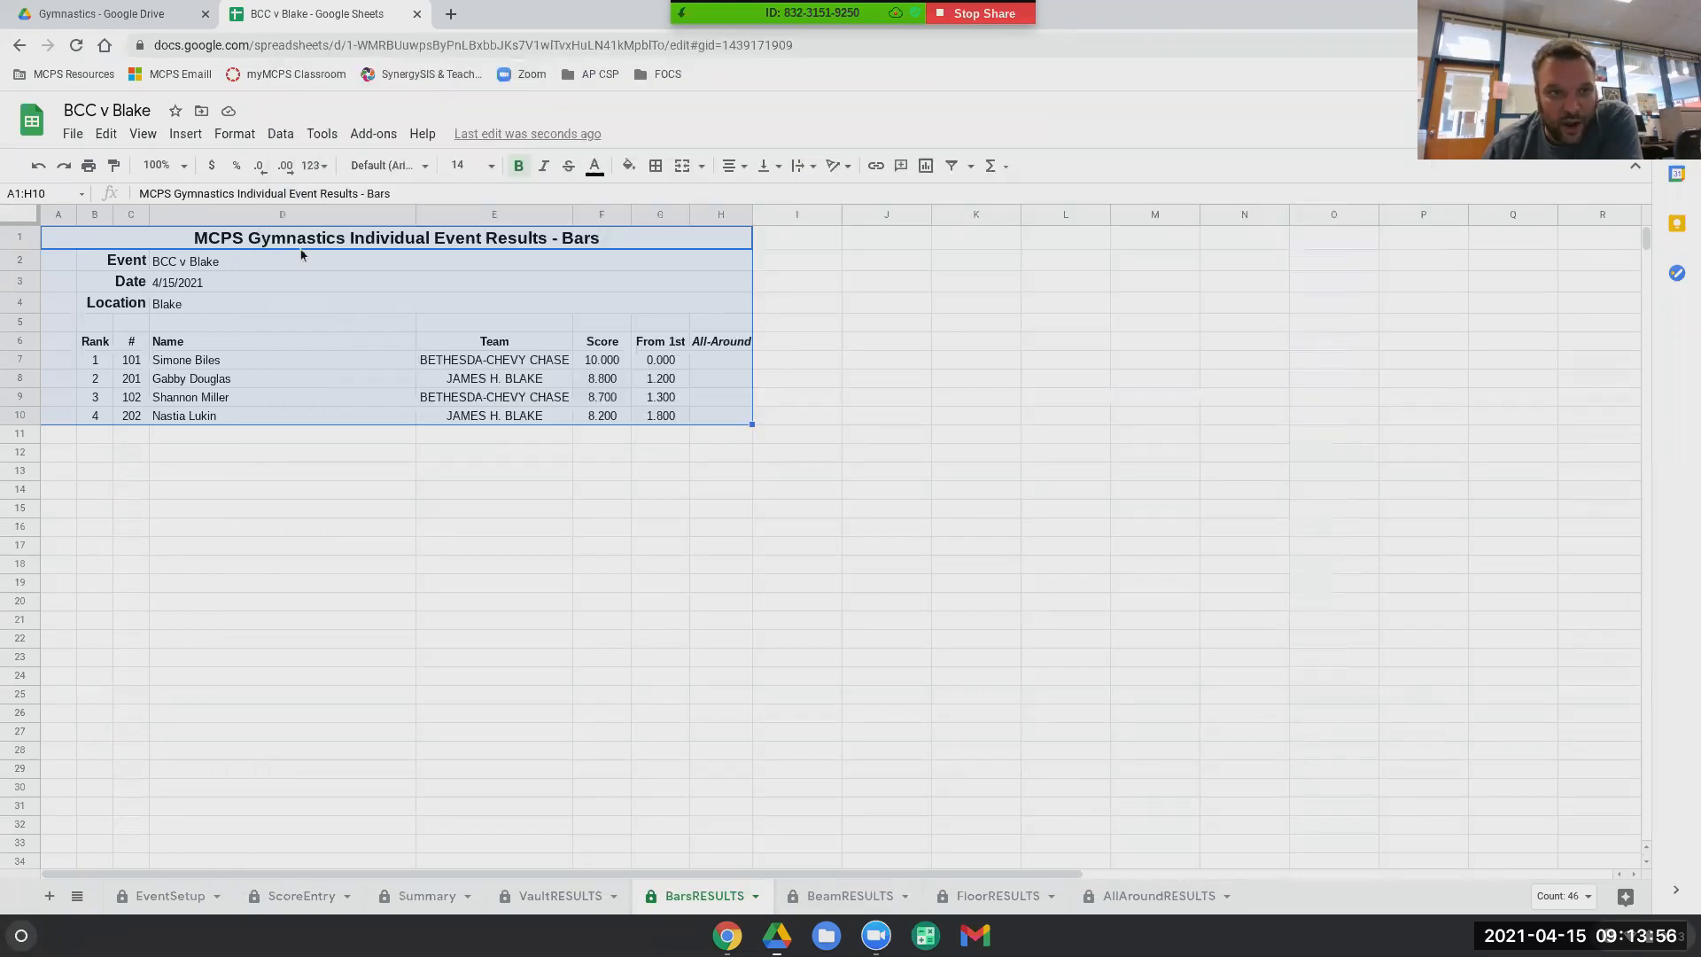
Step: Review the EventSetup, ScoreEntry, Summary and VaultRESULTS sheets in turn, and finish back at the team scores on the Summary sheet
{"action": "left_click", "coordinate": [185, 902]}
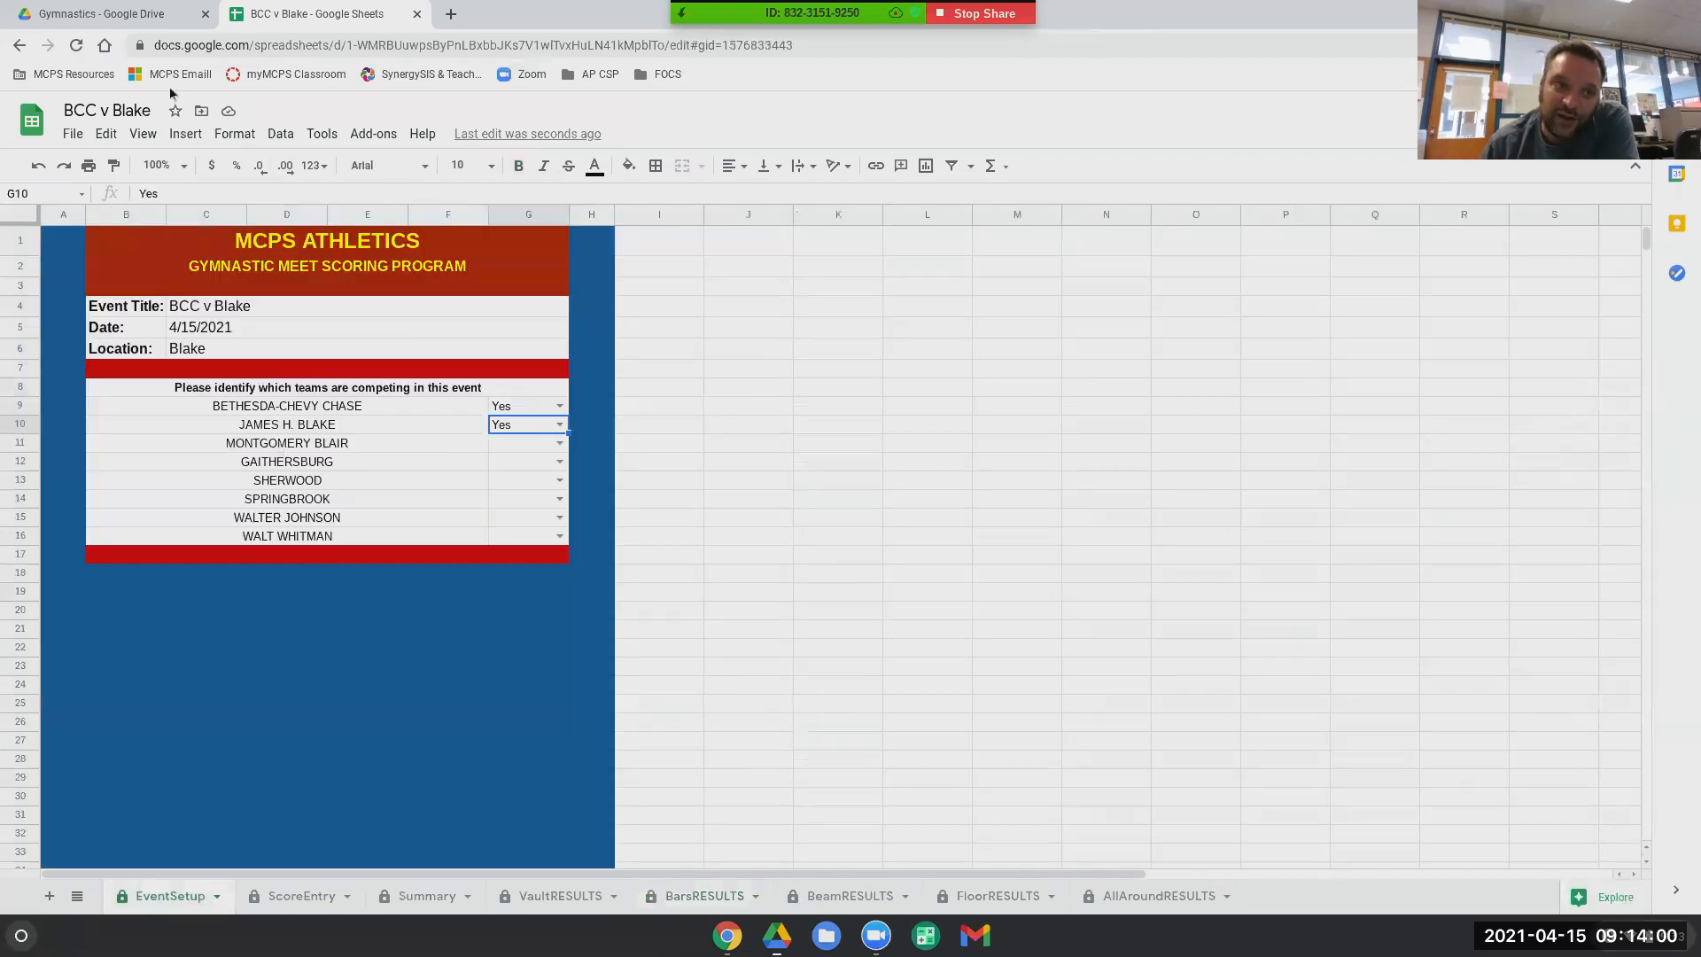
{"action": "left_click", "coordinate": [301, 904]}
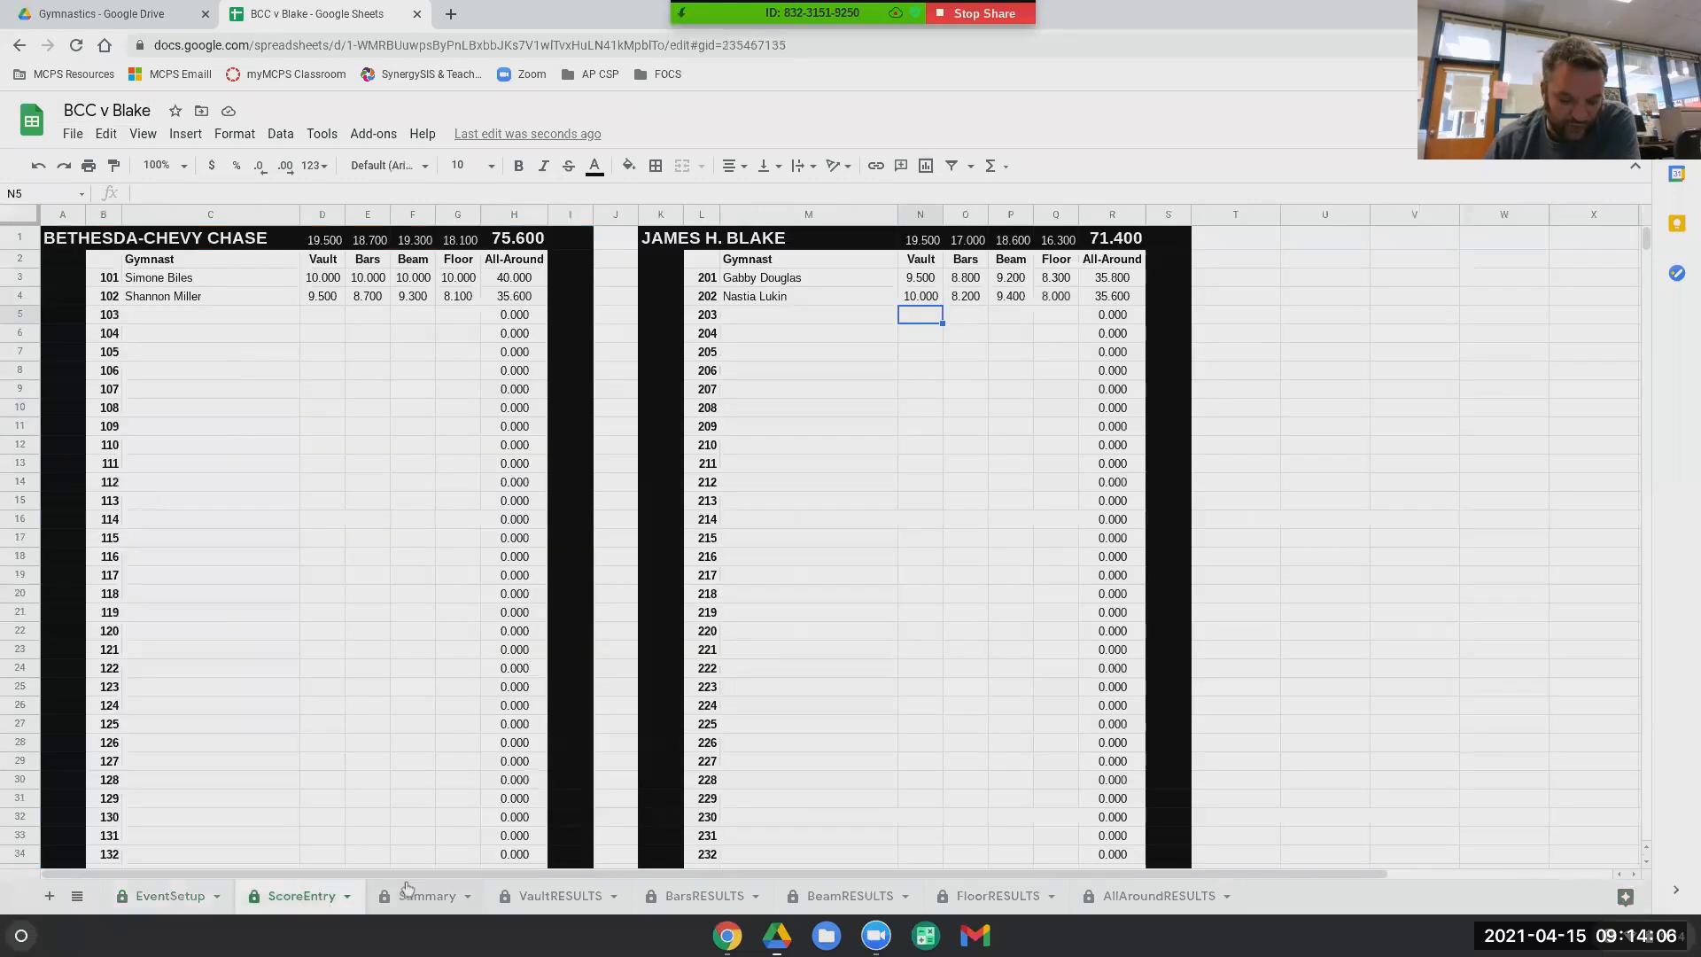
{"action": "left_click", "coordinate": [424, 903]}
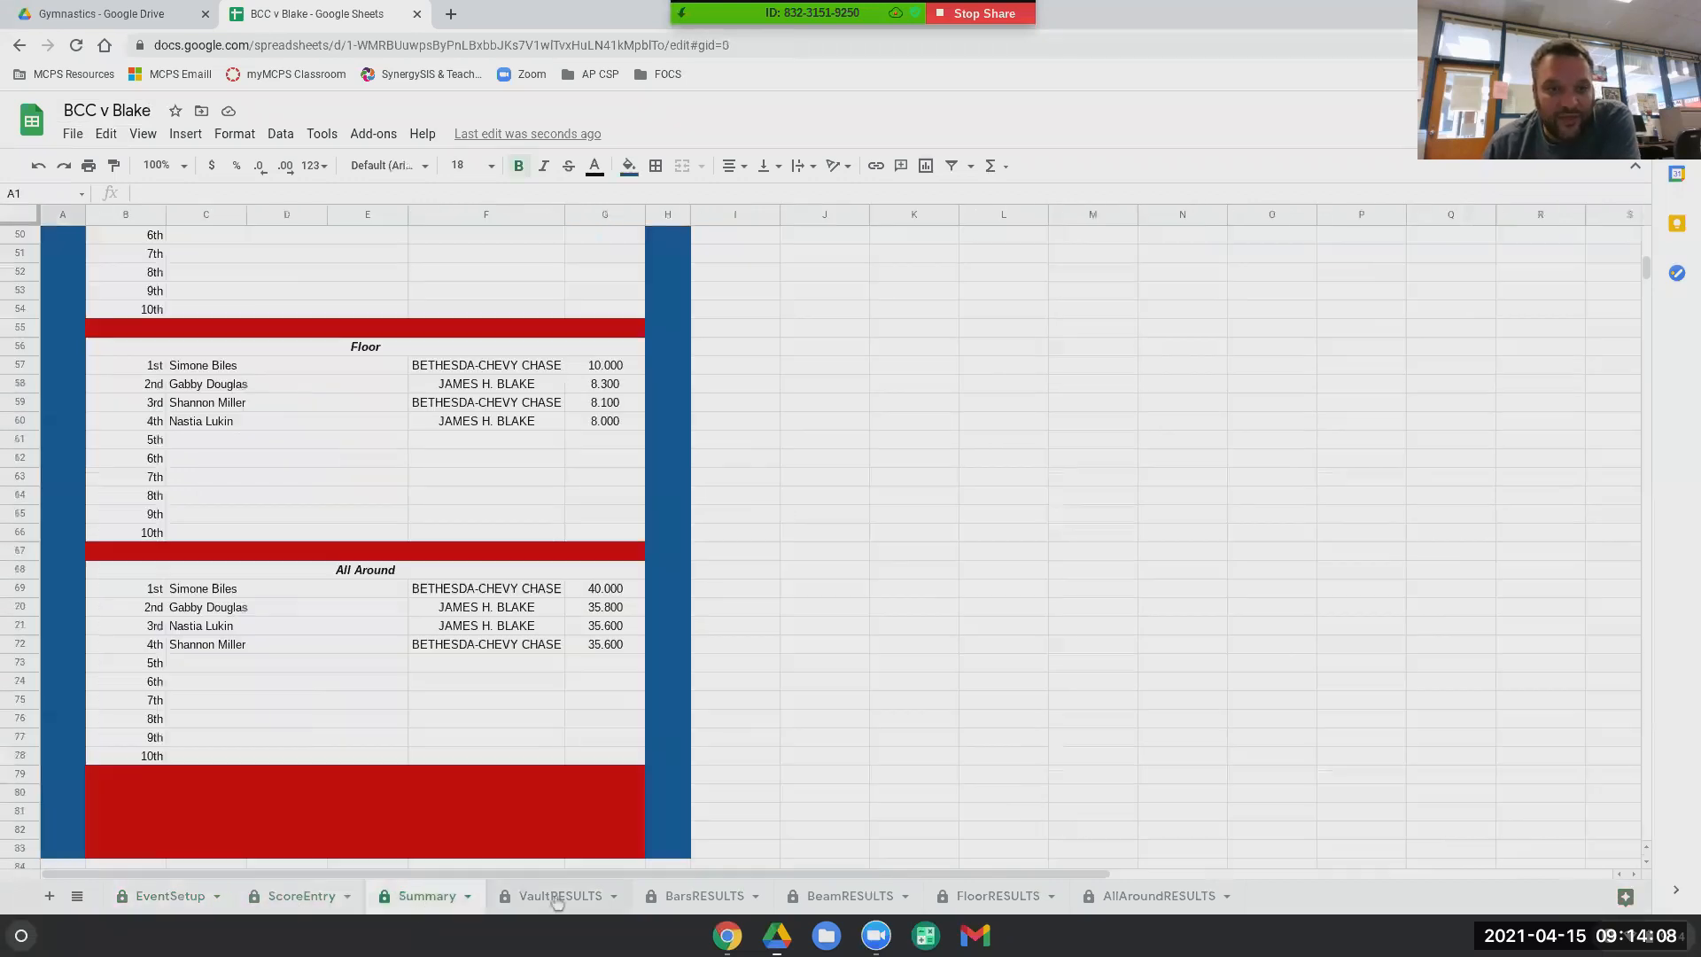
{"action": "scroll", "coordinate": [418, 690], "scroll_direction": "up", "scroll_amount": 2}
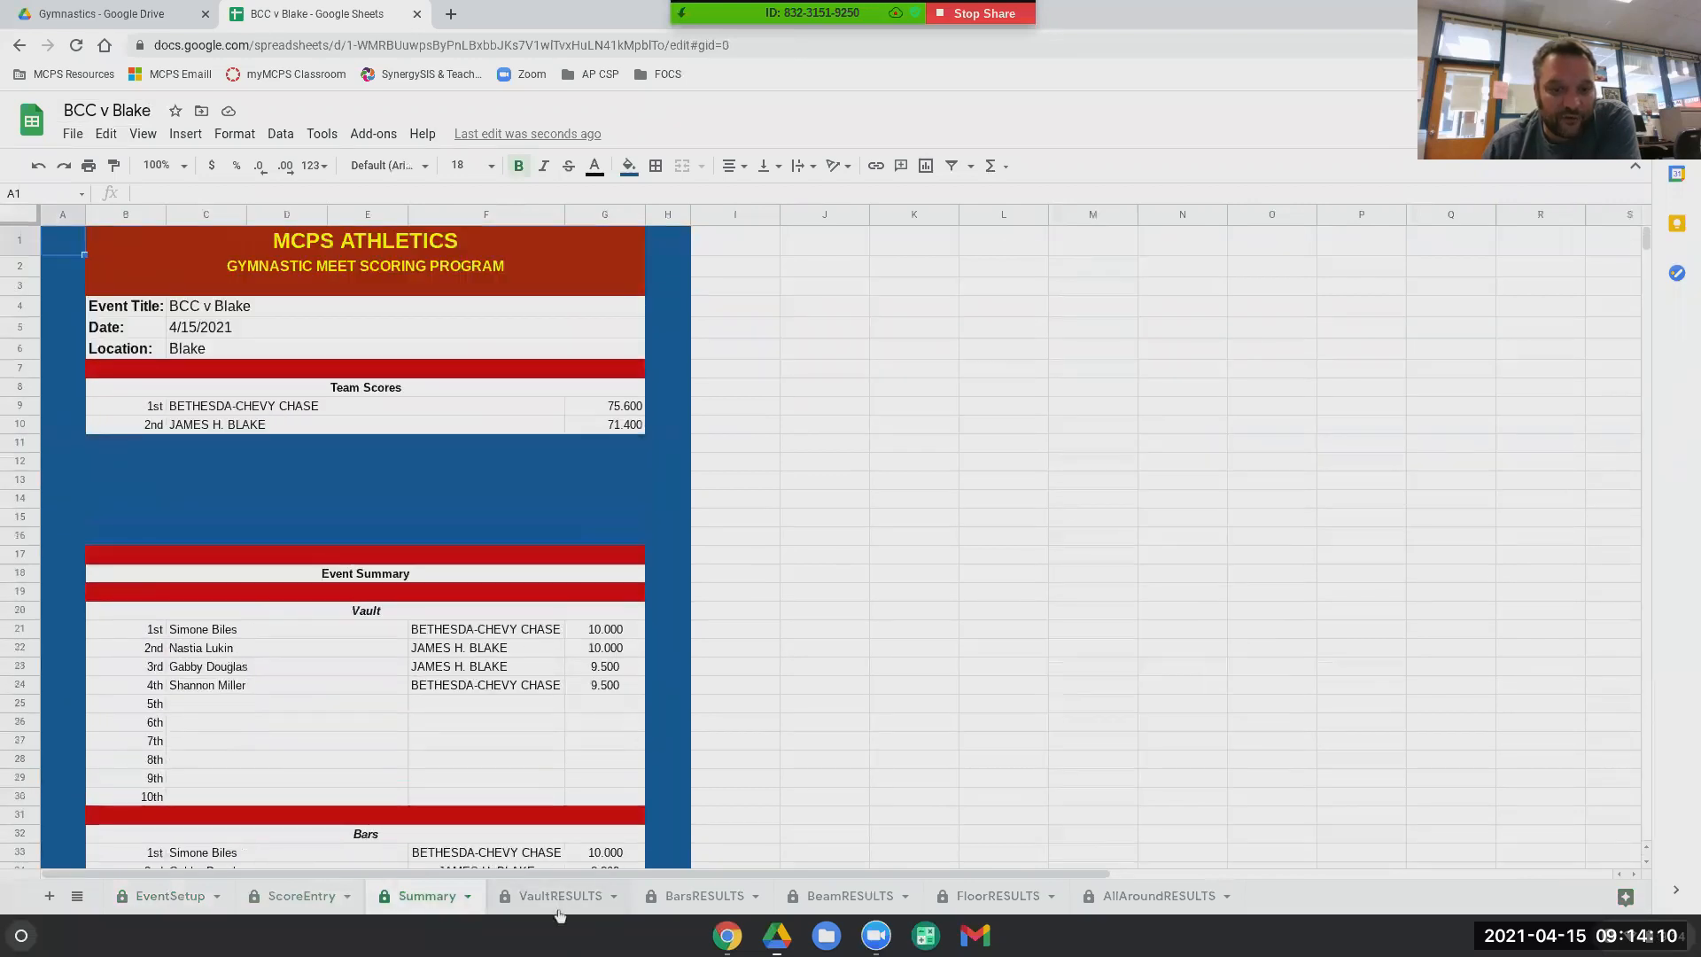
{"action": "left_click", "coordinate": [559, 908]}
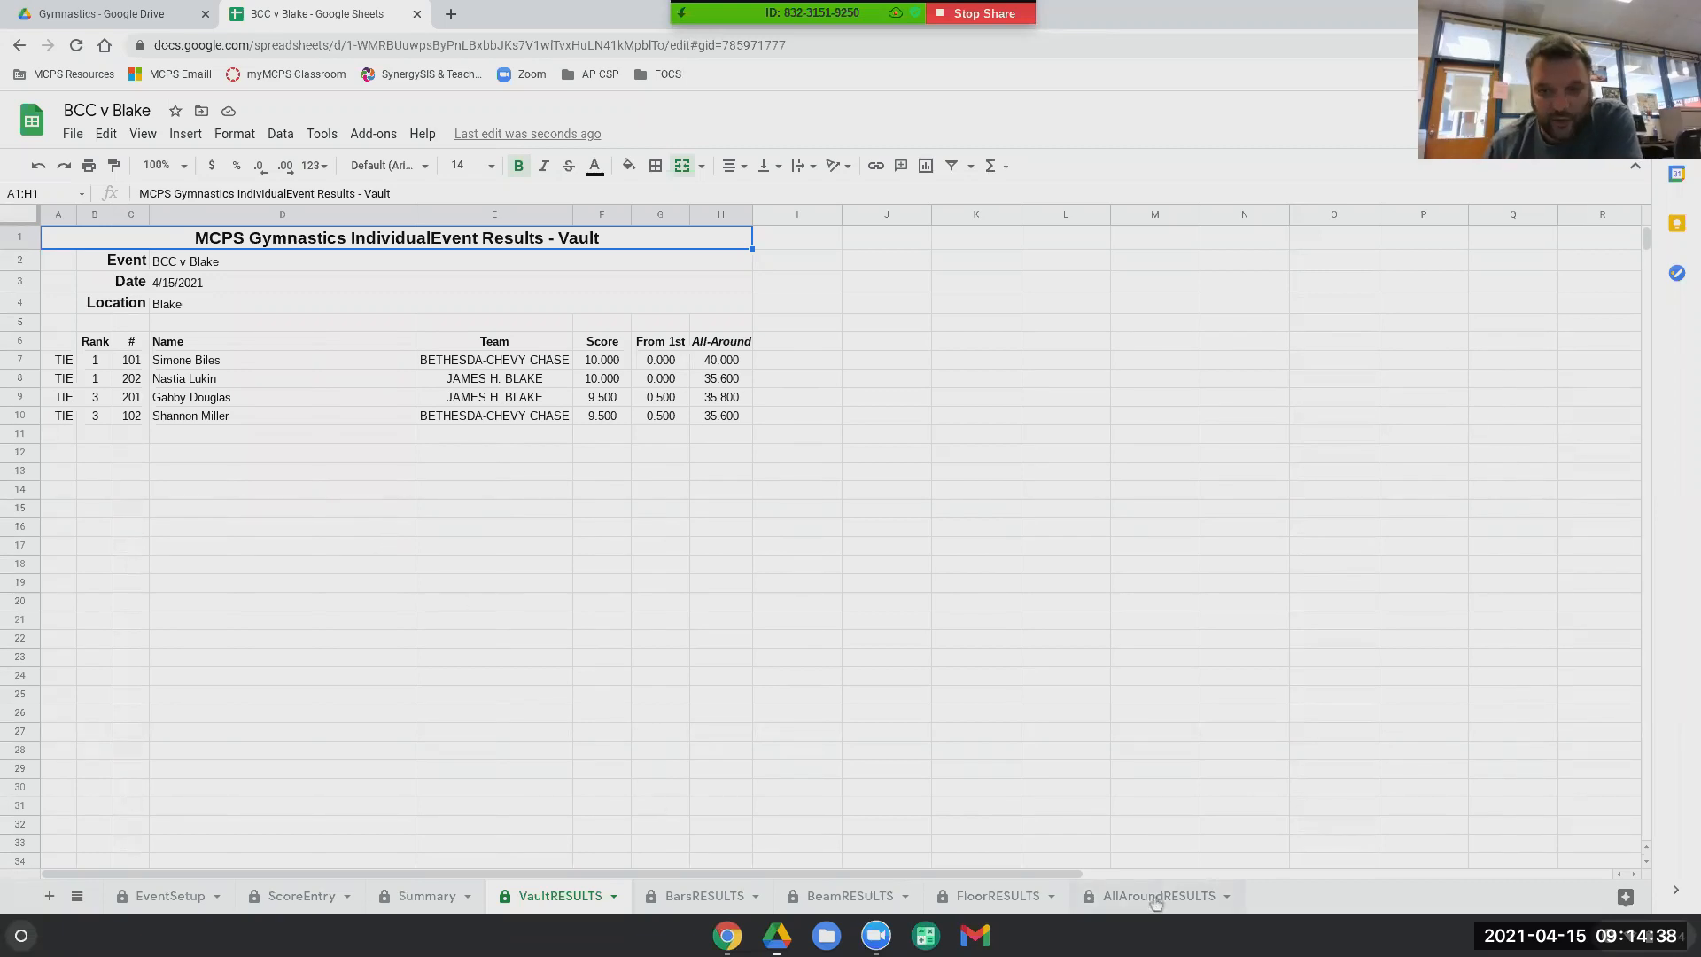
{"action": "left_click", "coordinate": [179, 907]}
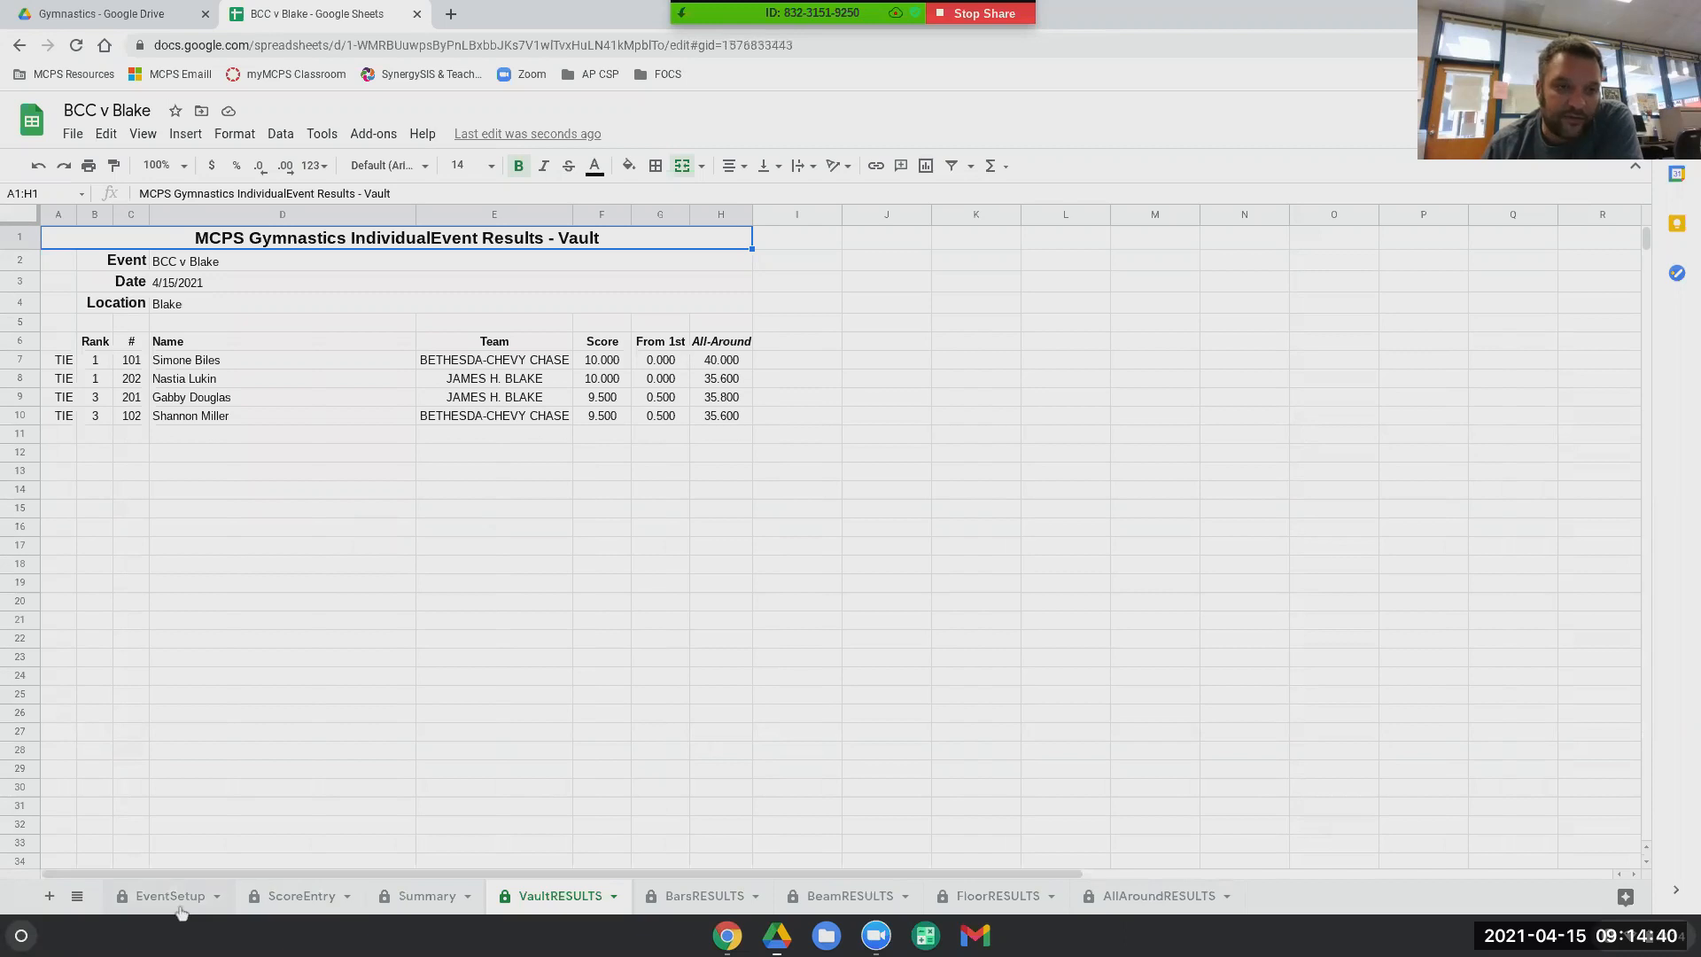
{"action": "left_click", "coordinate": [299, 906]}
{"action": "left_click", "coordinate": [431, 902]}
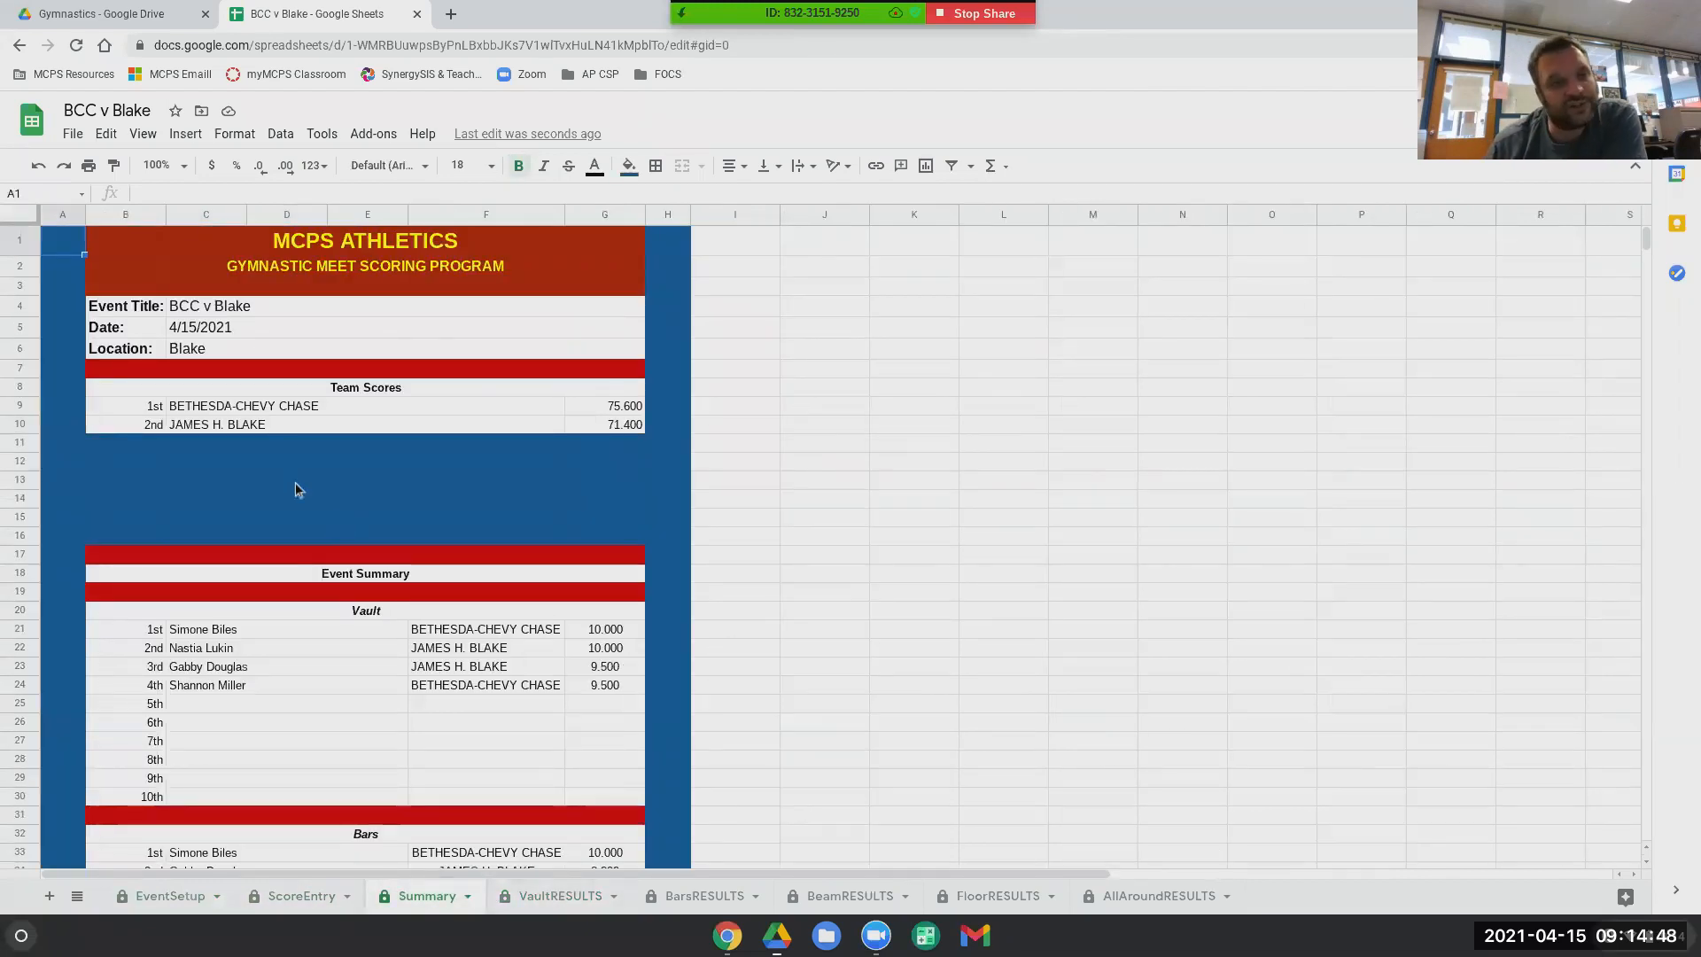
{"action": "left_click", "coordinate": [680, 16]}
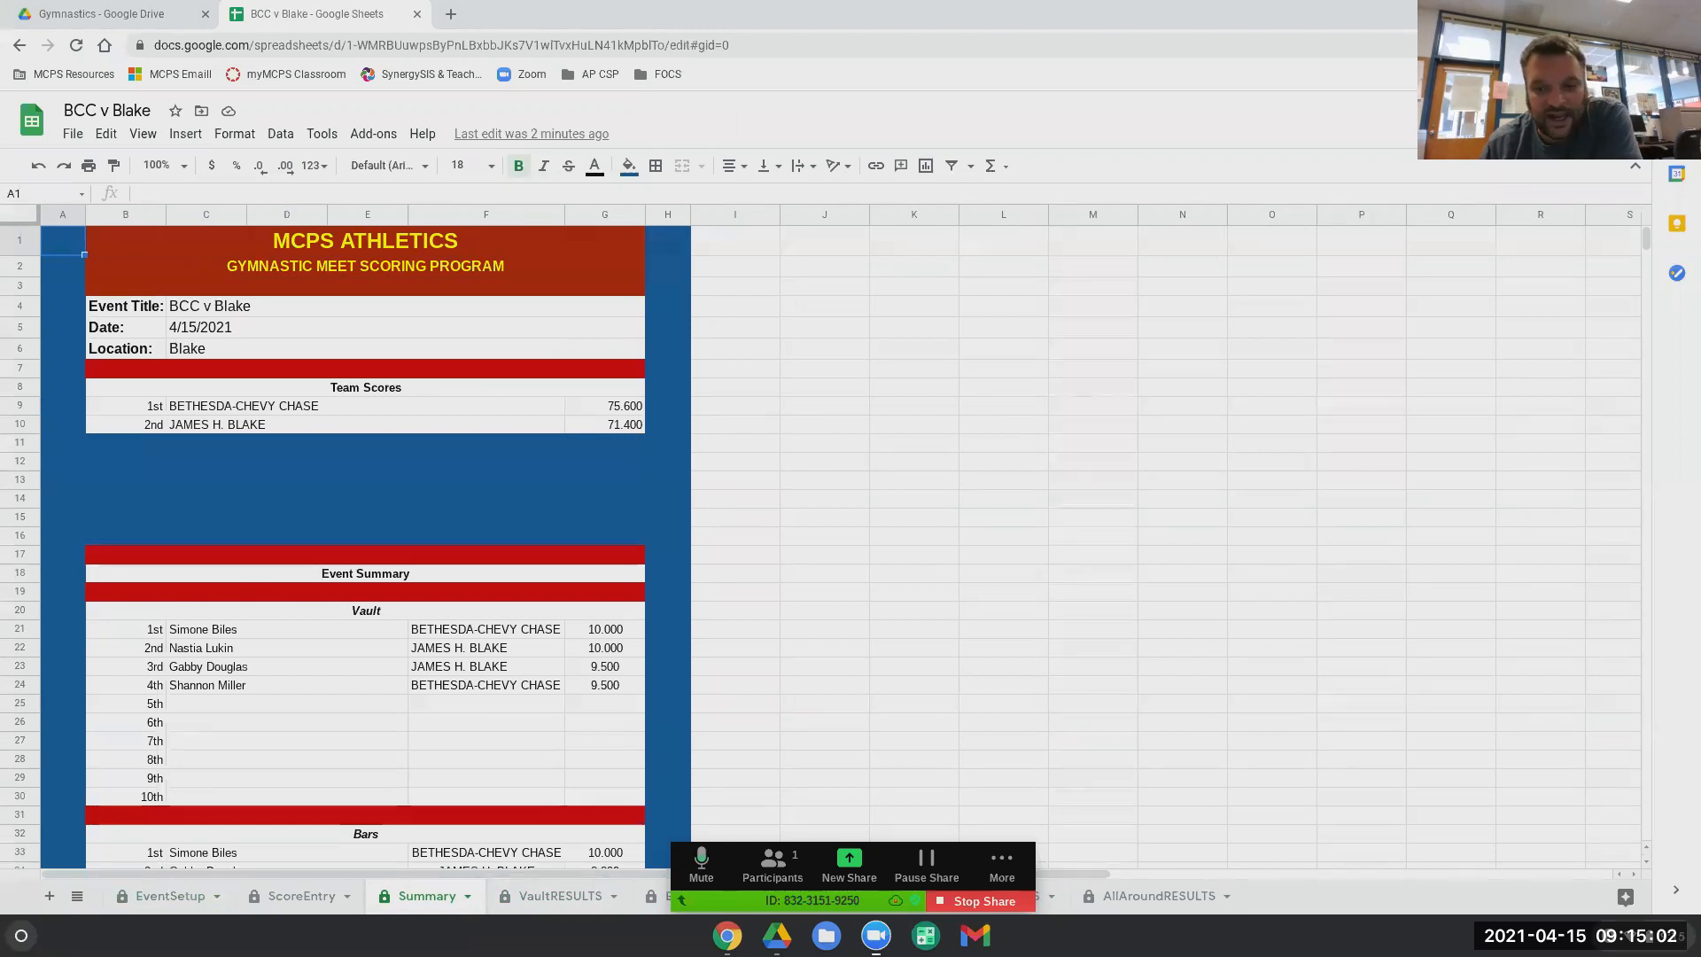
{"action": "left_click", "coordinate": [1010, 870]}
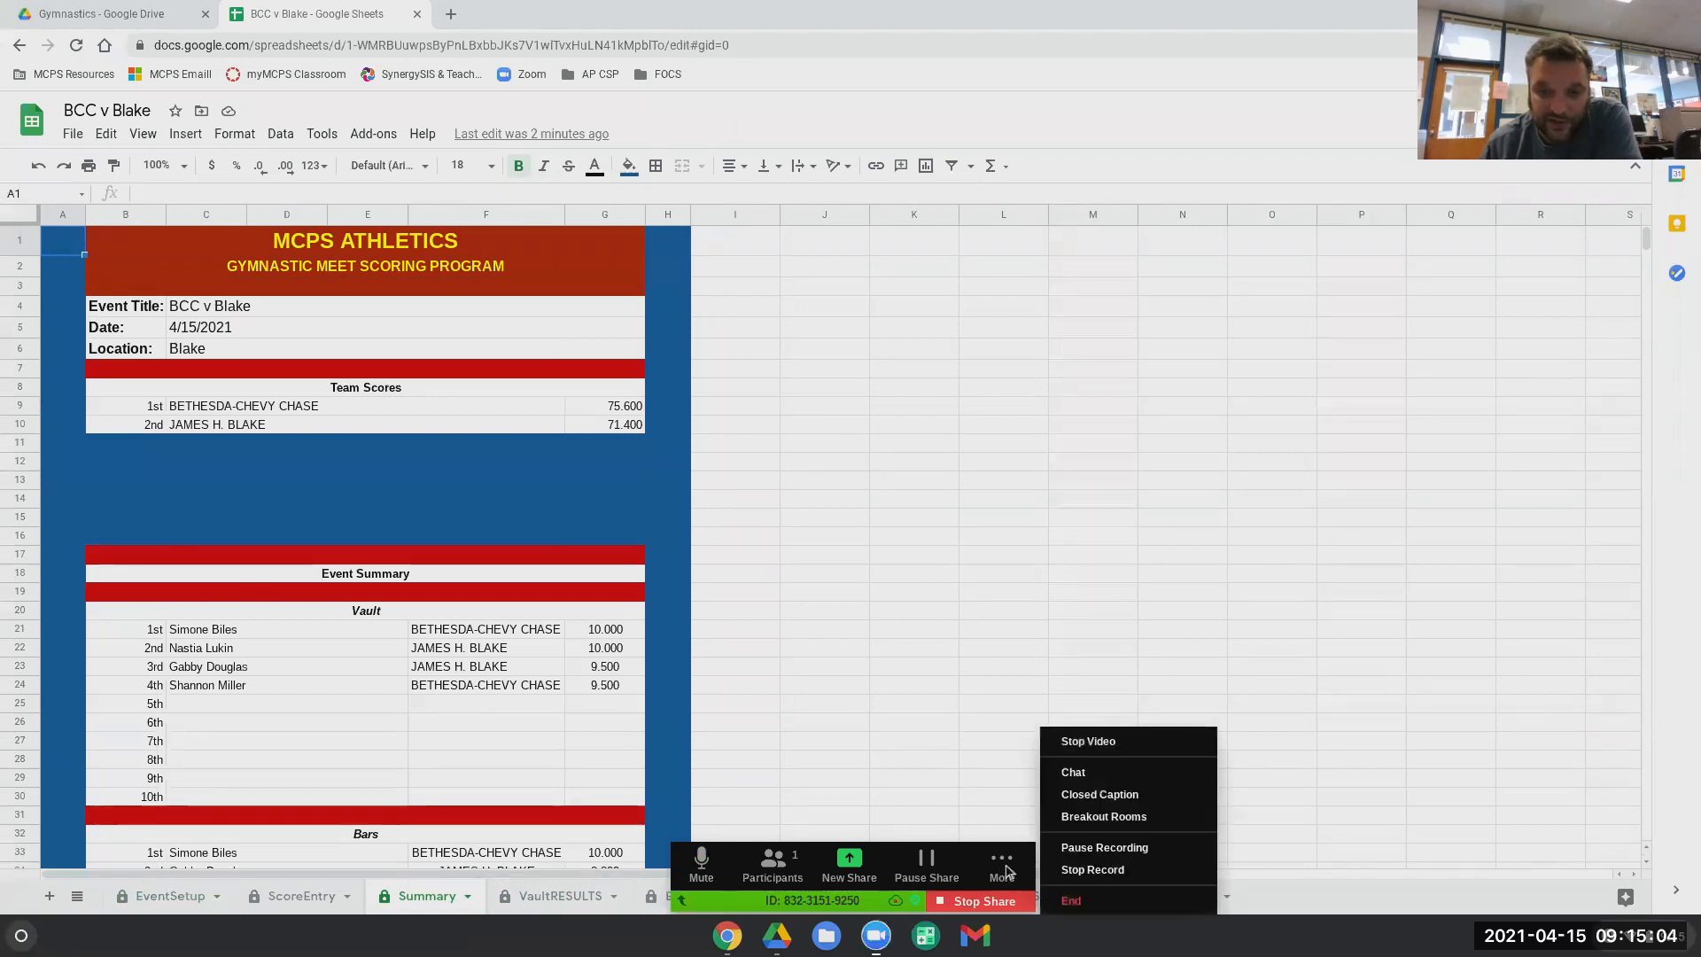